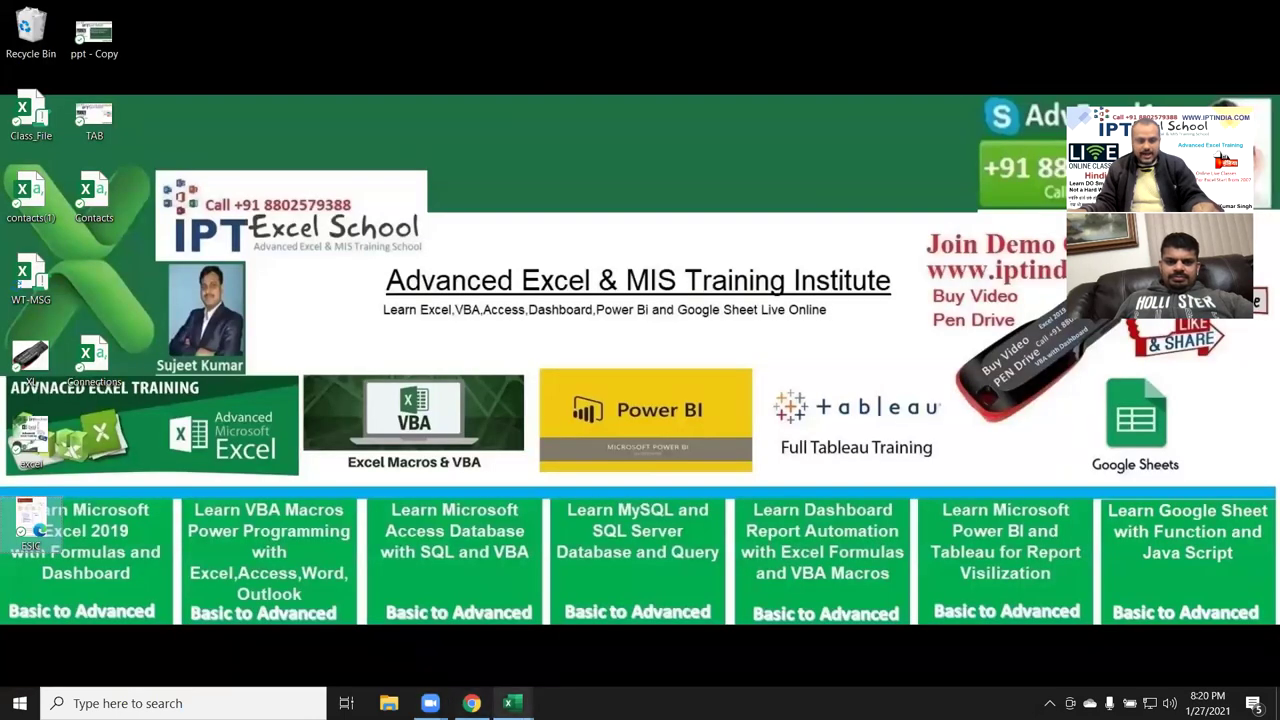
Bring the DataP workbook to the front and add a new blank Sheet5
{"action": "mouse_move", "coordinate": [510, 703]}
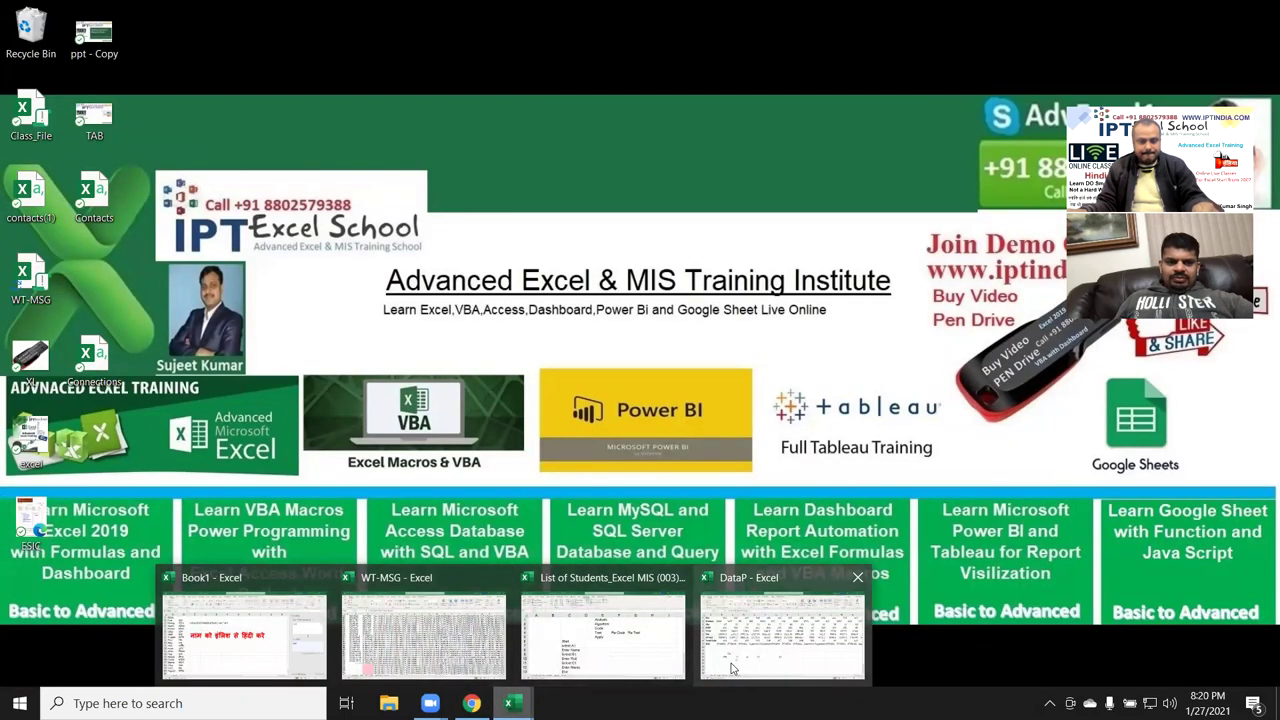
{"action": "left_click", "coordinate": [731, 668]}
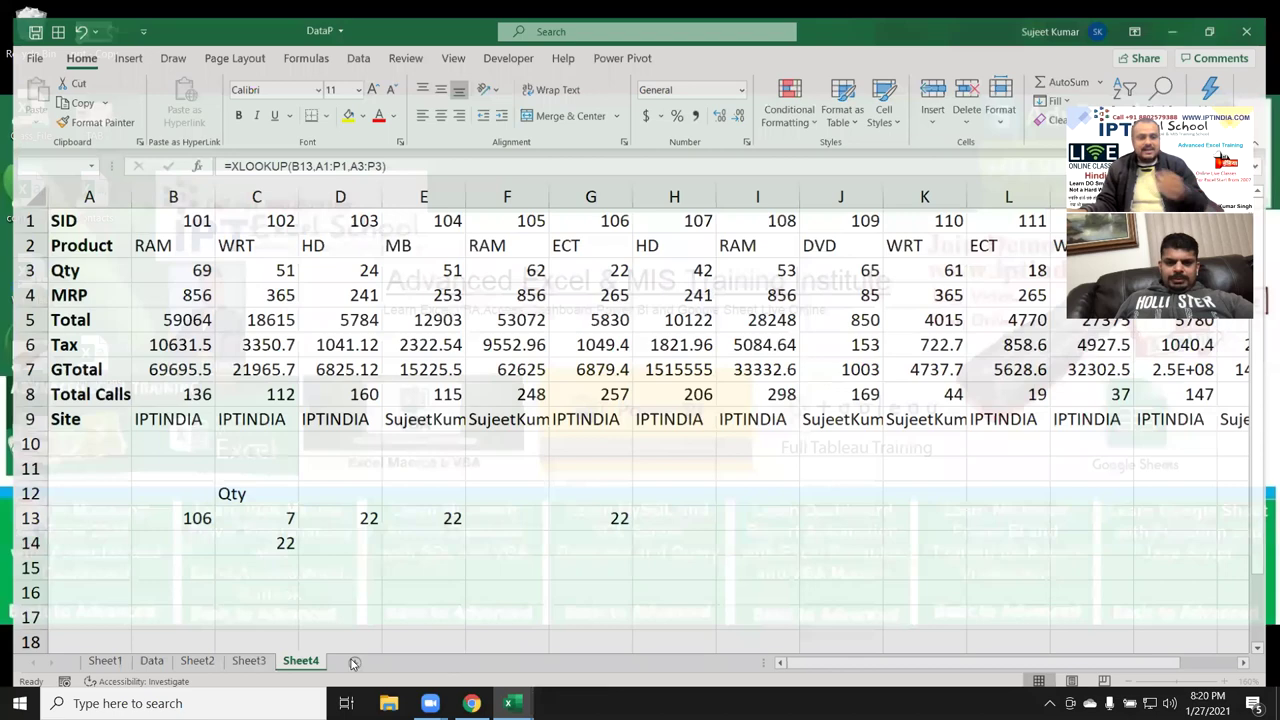
{"action": "left_click", "coordinate": [353, 662]}
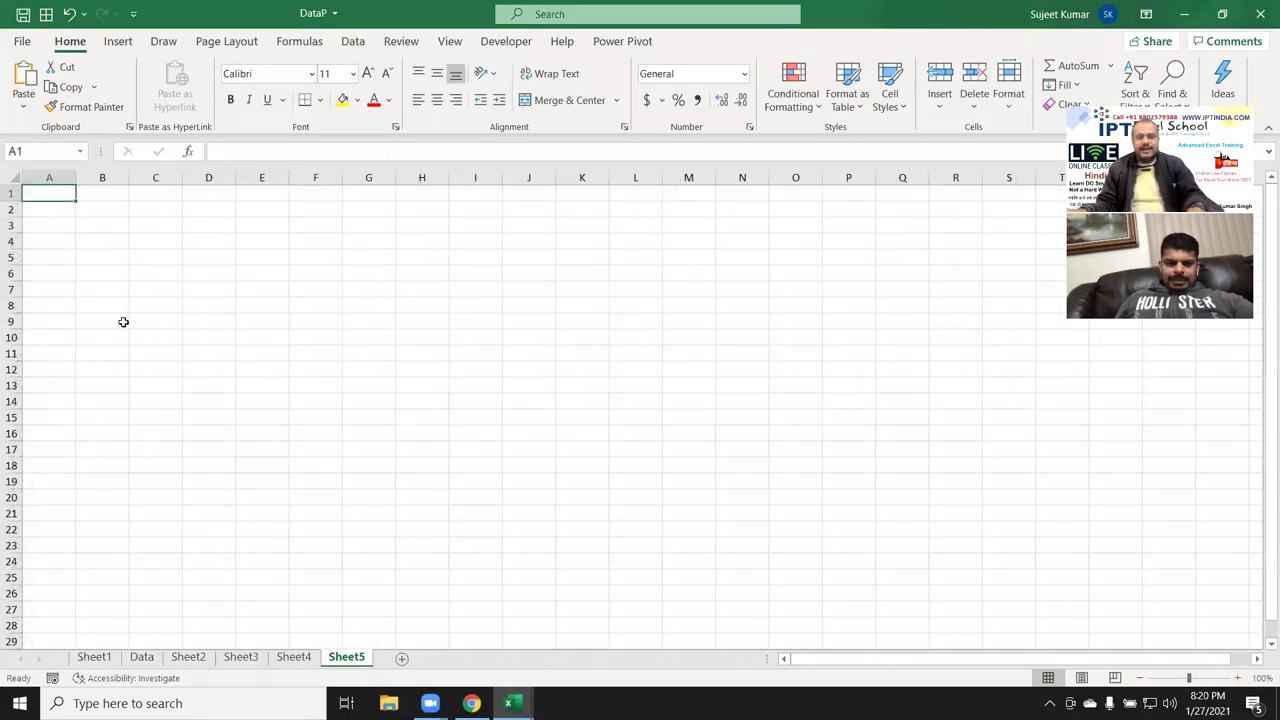
{"action": "scroll", "coordinate": [123, 322], "scroll_direction": "up", "scroll_amount": 8, "text": "ctrl"}
Enter 1 in B2 and 'Data Storage' in C2, then select columns A and B
{"action": "left_click", "coordinate": [183, 257]}
{"action": "type", "text": "1"}
{"action": "key", "text": "Return"}
{"action": "key", "text": "Up"}
{"action": "key", "text": "Right"}
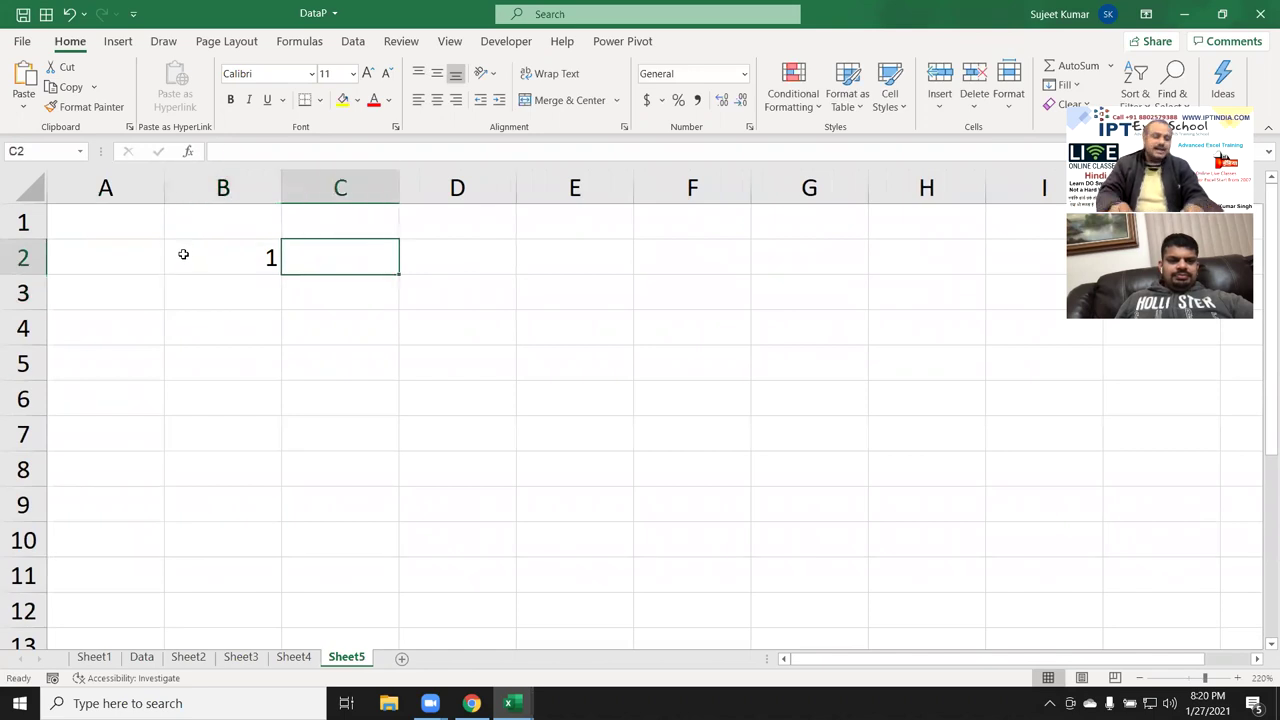
{"action": "type", "text": "Da"}
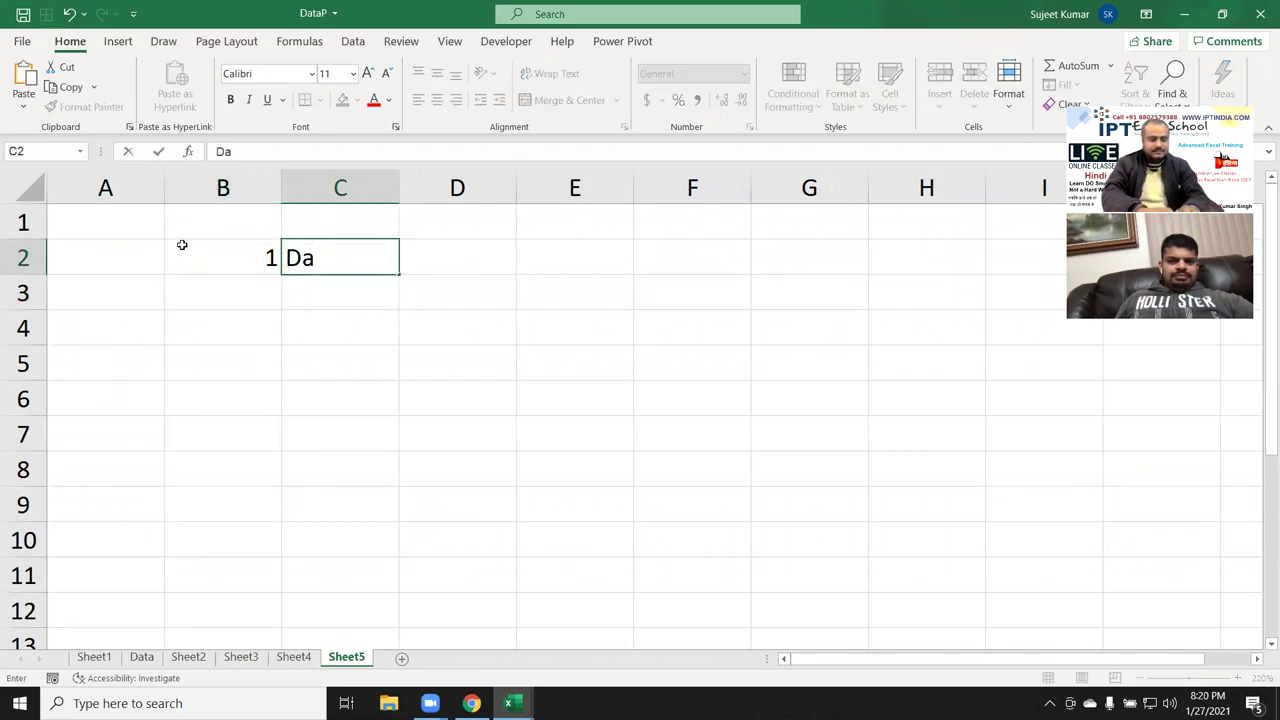
{"action": "type", "text": "ta Storage"}
{"action": "key", "text": "Return"}
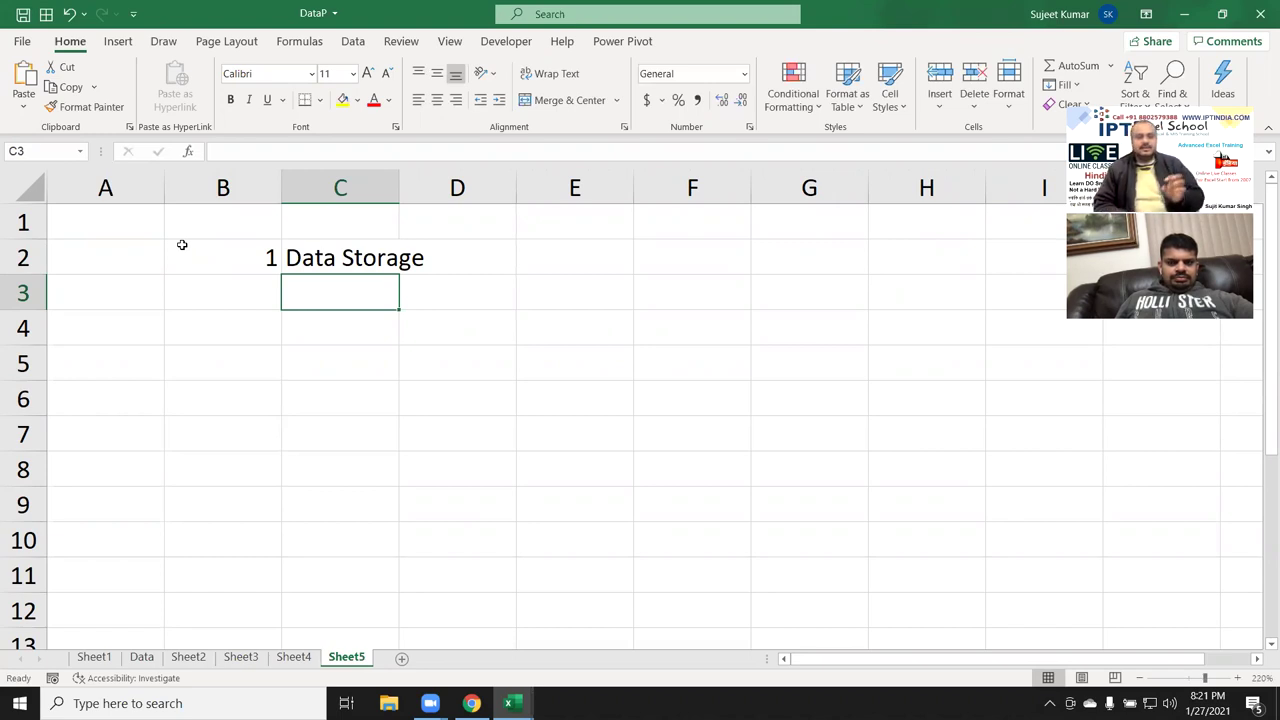
{"action": "left_click_drag", "start_coordinate": [106, 187], "coordinate": [443, 214]}
{"action": "left_click", "coordinate": [380, 314]}
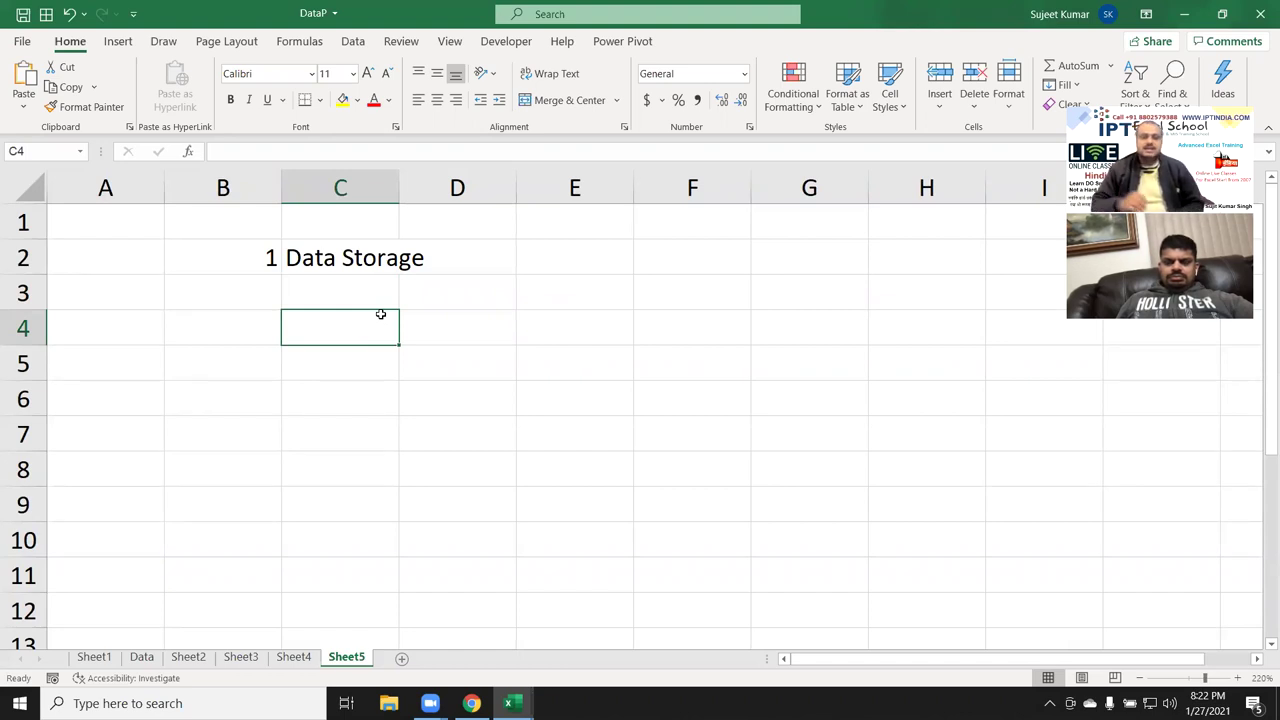
Type 'SME' into C3 and 'Miss.' into C4, correcting a typo along the way
{"action": "key", "text": "Up"}
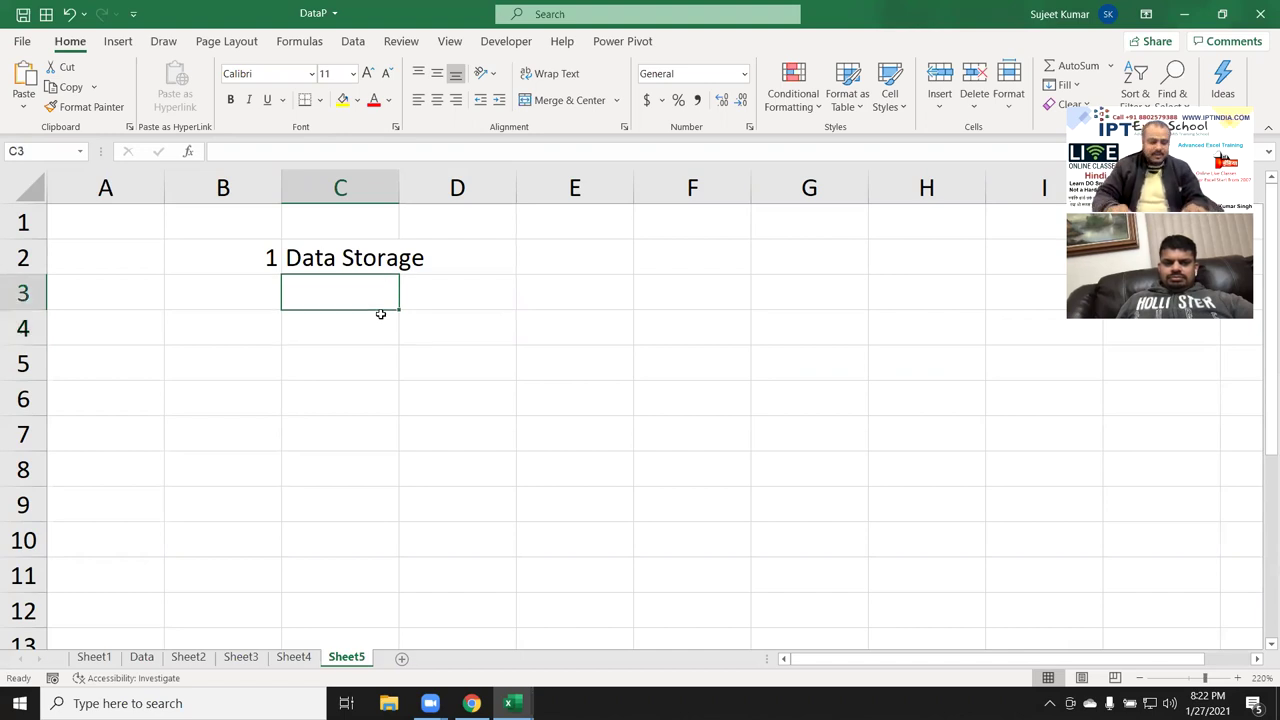
{"action": "type", "text": "SM"}
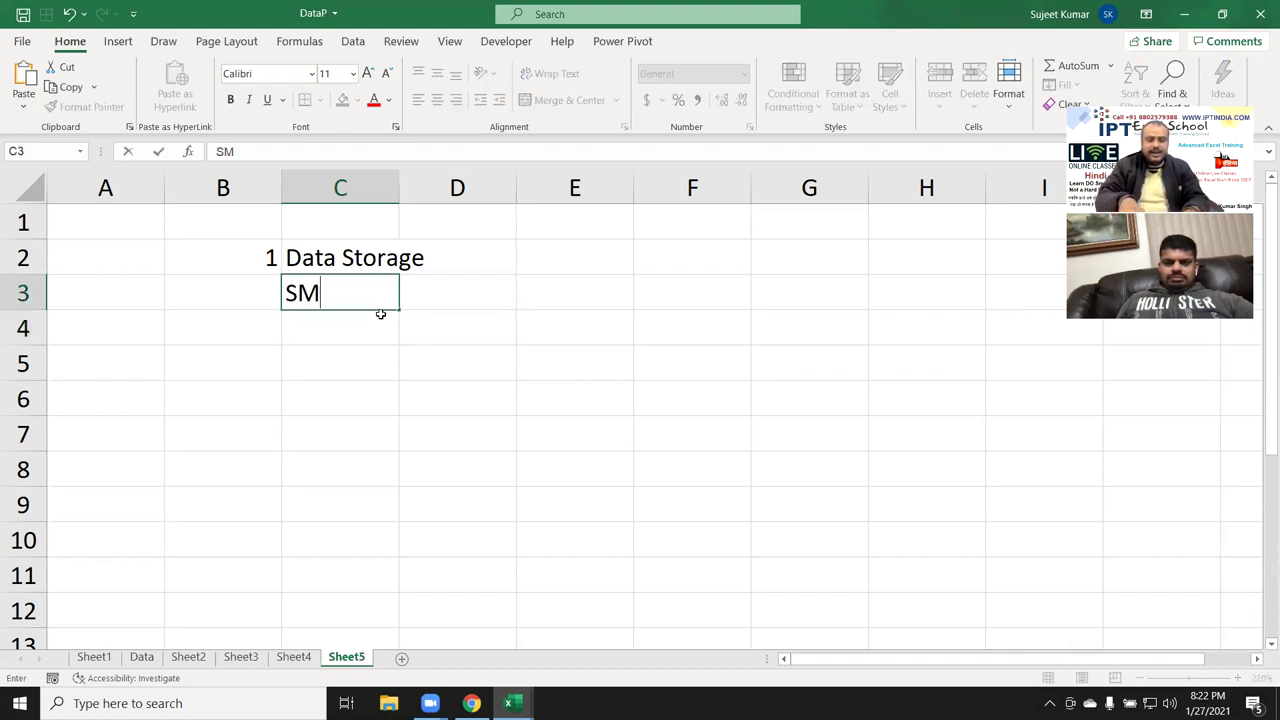
{"action": "type", "text": "E"}
{"action": "key", "text": "Return"}
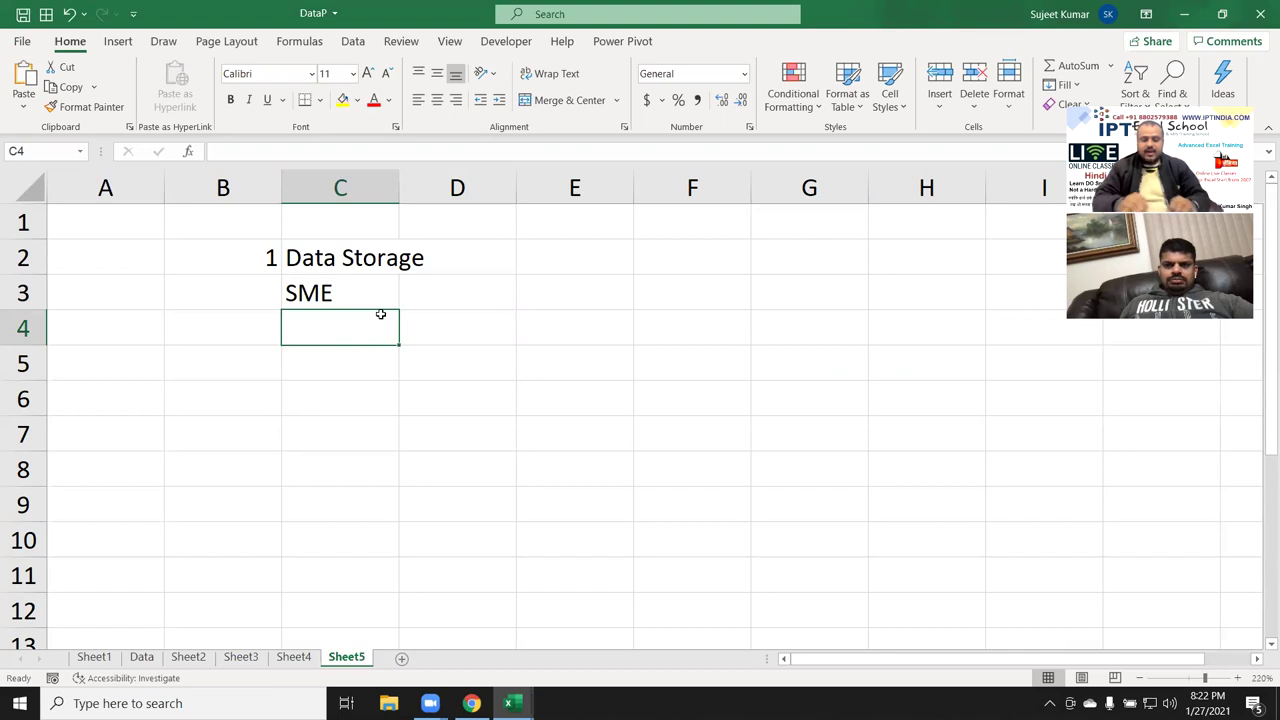
{"action": "type", "text": "Mki"}
{"action": "key", "text": "BackSpace"}
{"action": "key", "text": "BackSpace"}
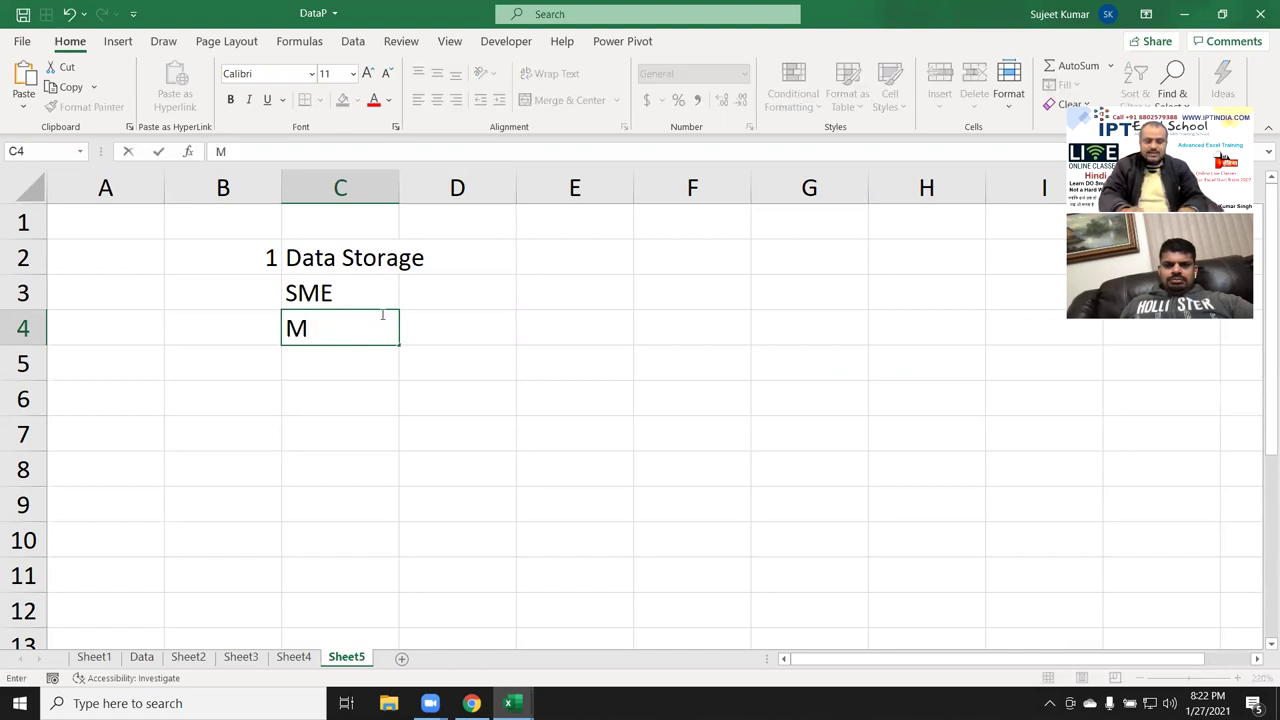
{"action": "type", "text": "iss."}
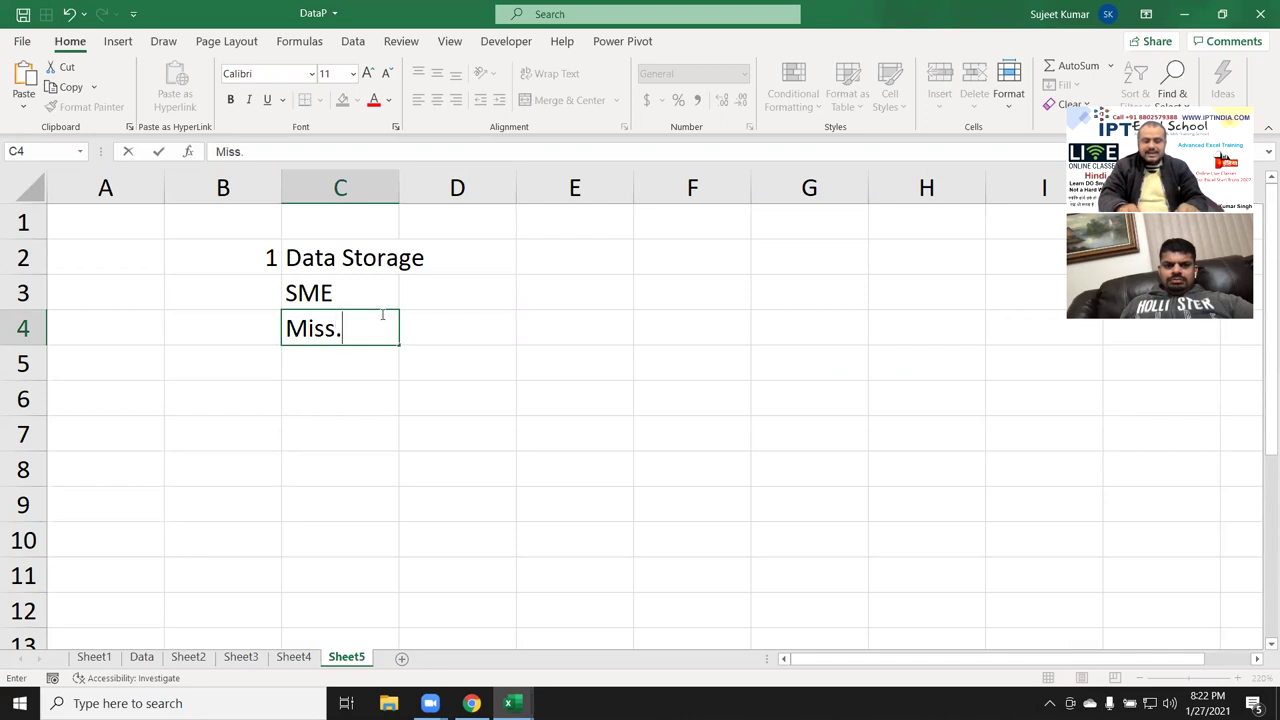
{"action": "key", "text": "Return"}
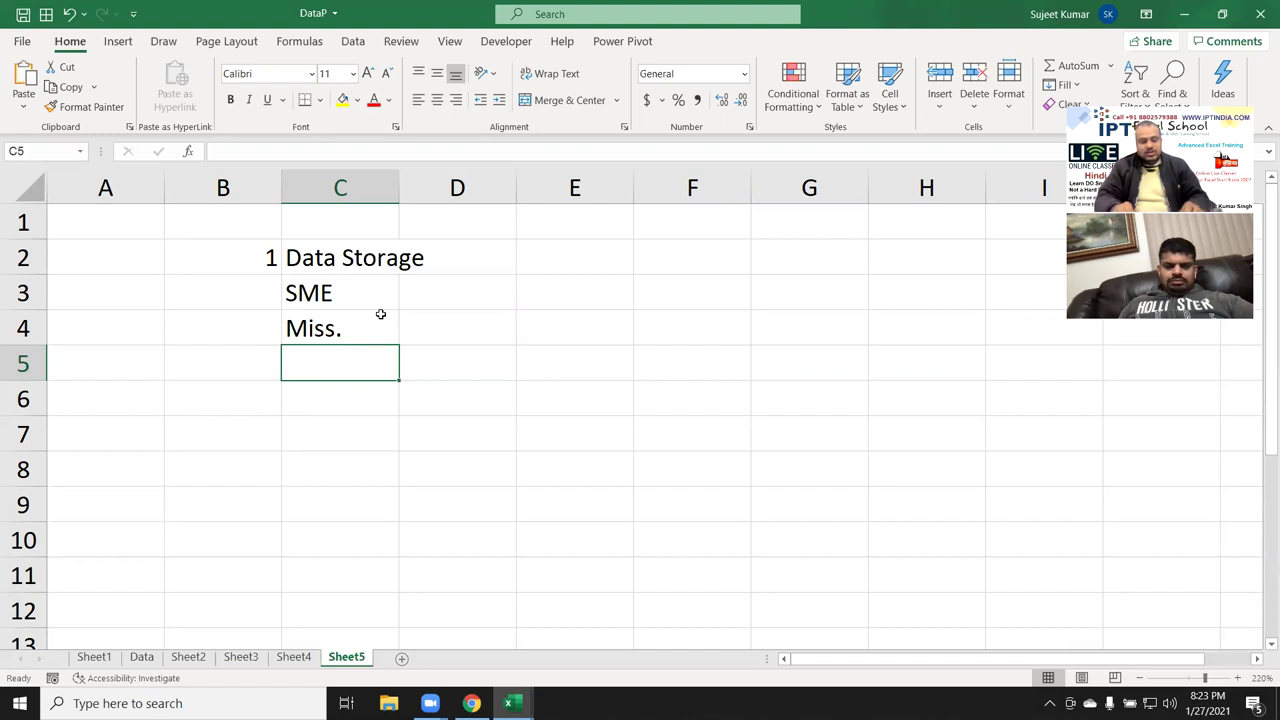
Discard the AutoComplete suggestion in C5 and enter 'Report - Data' there
{"action": "type", "text": "D"}
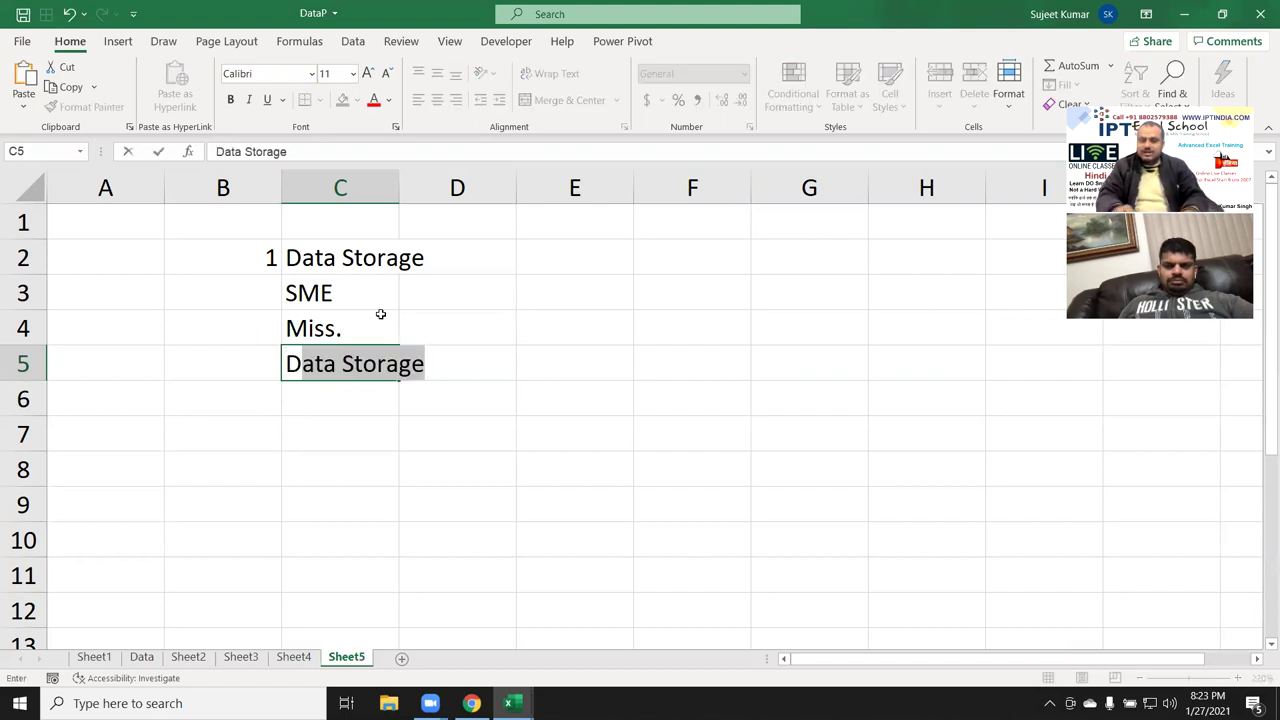
{"action": "key", "text": "BackSpace"}
{"action": "key", "text": "BackSpace"}
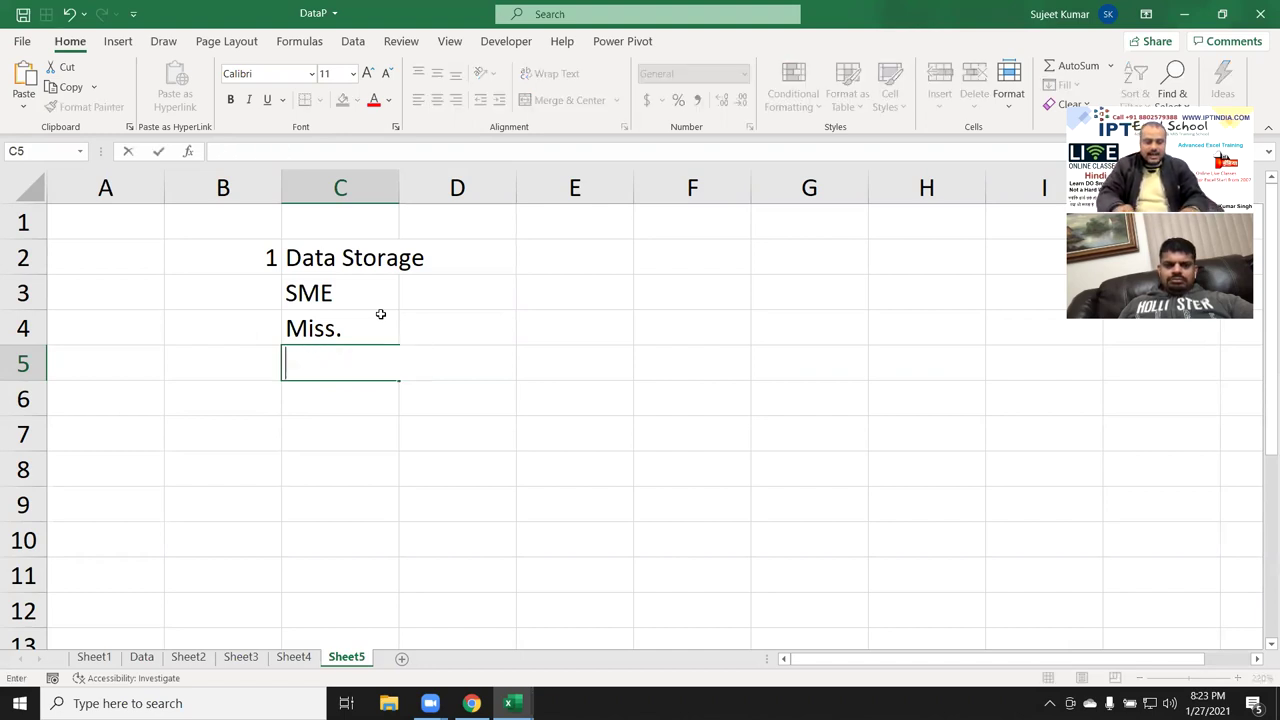
{"action": "type", "text": "Report - Data"}
{"action": "key", "text": "Return"}
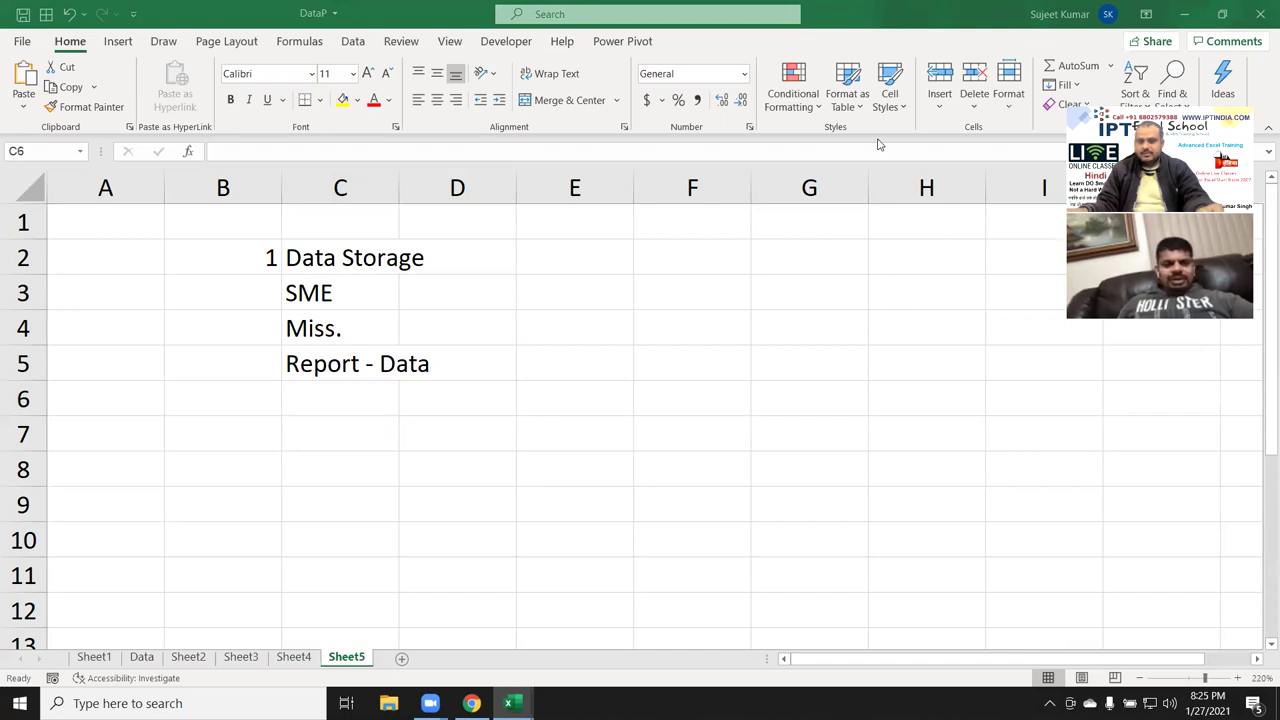
Enter 2 in B6 and 'Calculation' in C6 as the second numbered heading
{"action": "left_click", "coordinate": [356, 394]}
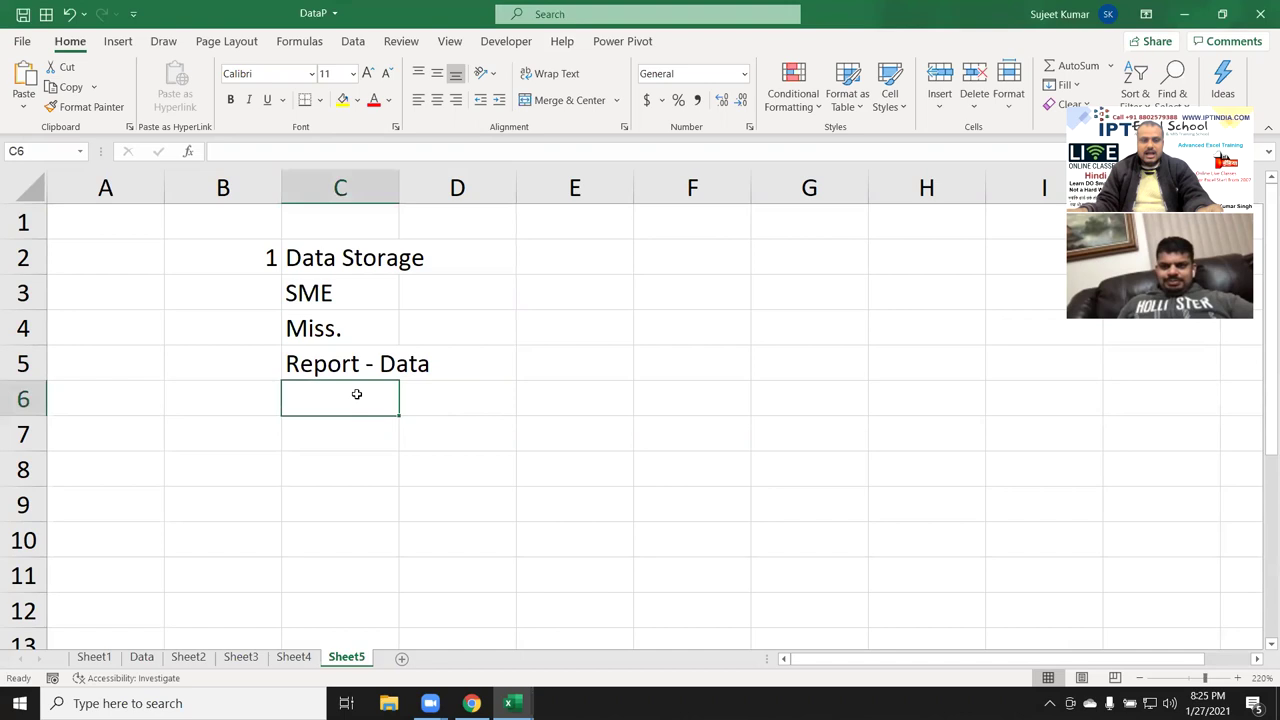
{"action": "left_click", "coordinate": [251, 394]}
{"action": "type", "text": "2"}
{"action": "key", "text": "Return"}
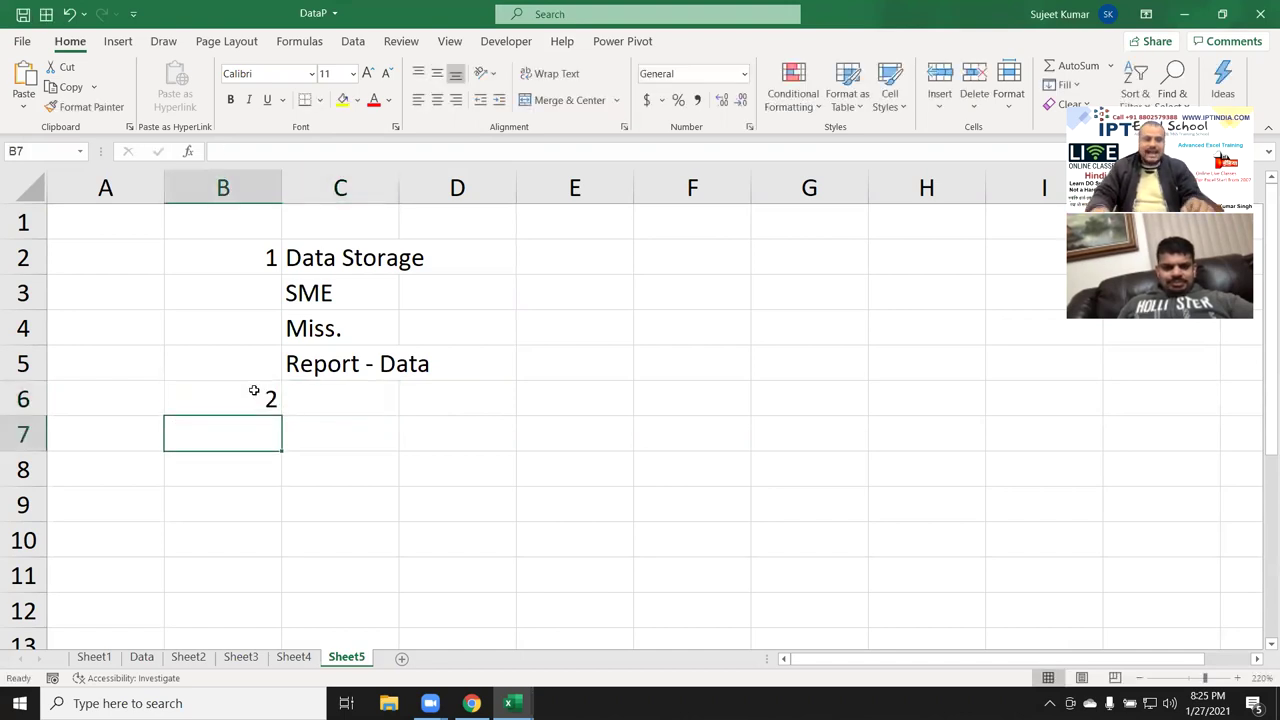
{"action": "left_click", "coordinate": [254, 391]}
{"action": "key", "text": "Right"}
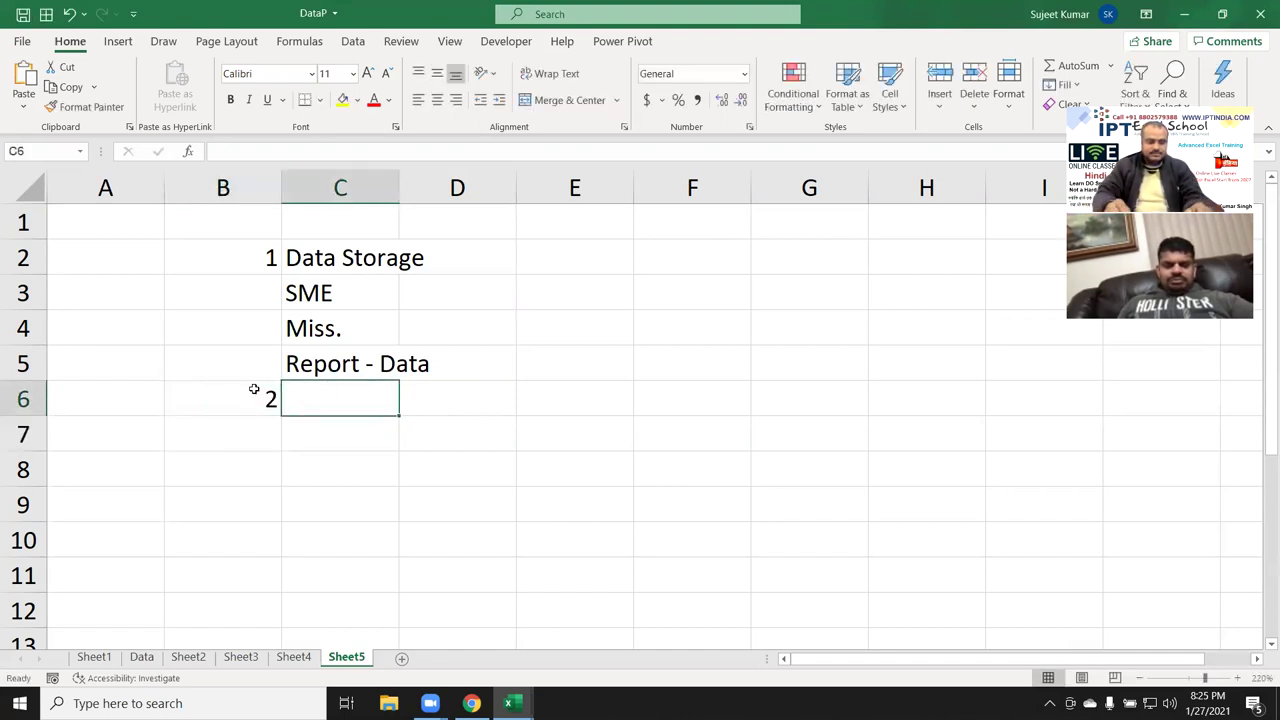
{"action": "type", "text": "Cal"}
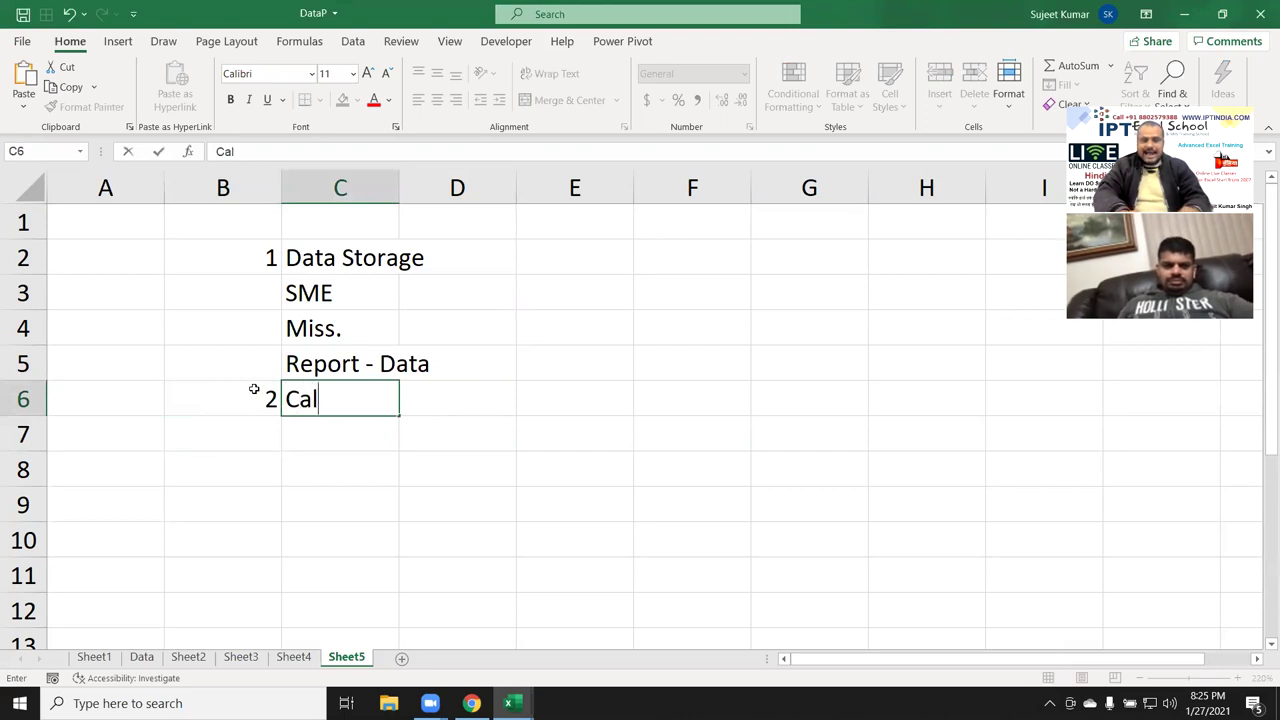
{"action": "type", "text": "cu"}
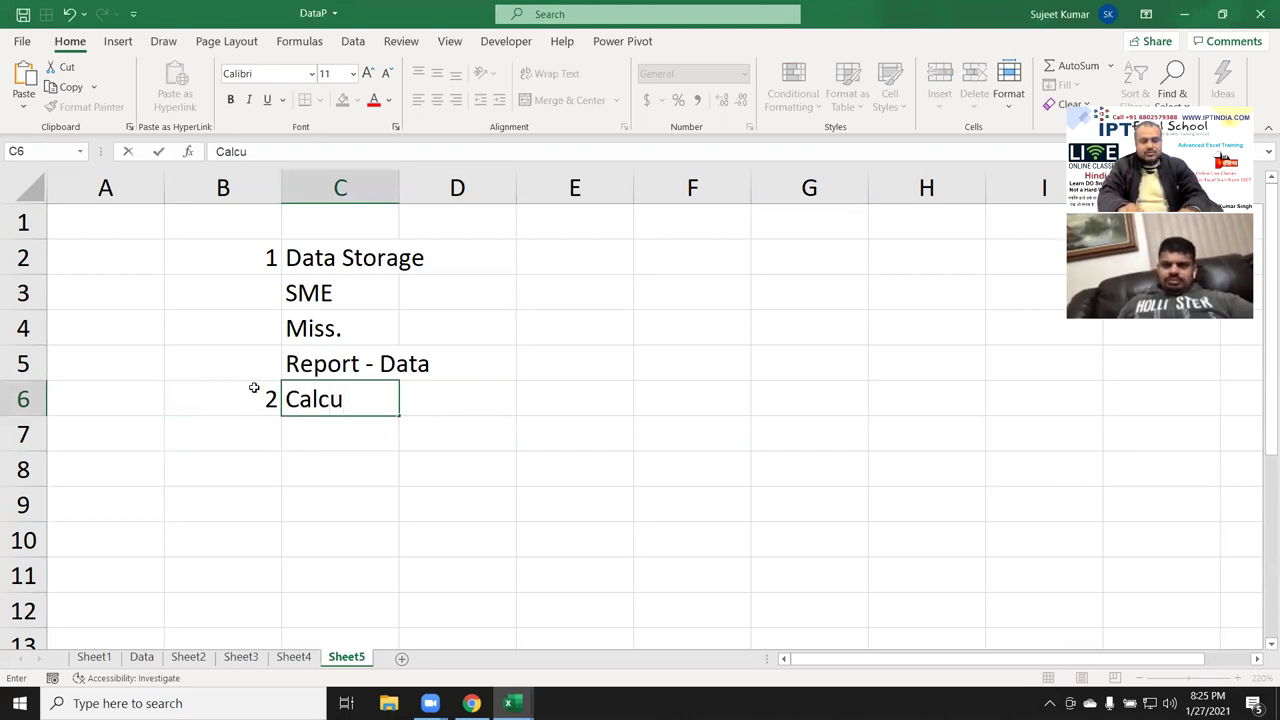
{"action": "type", "text": "lation"}
{"action": "key", "text": "Return"}
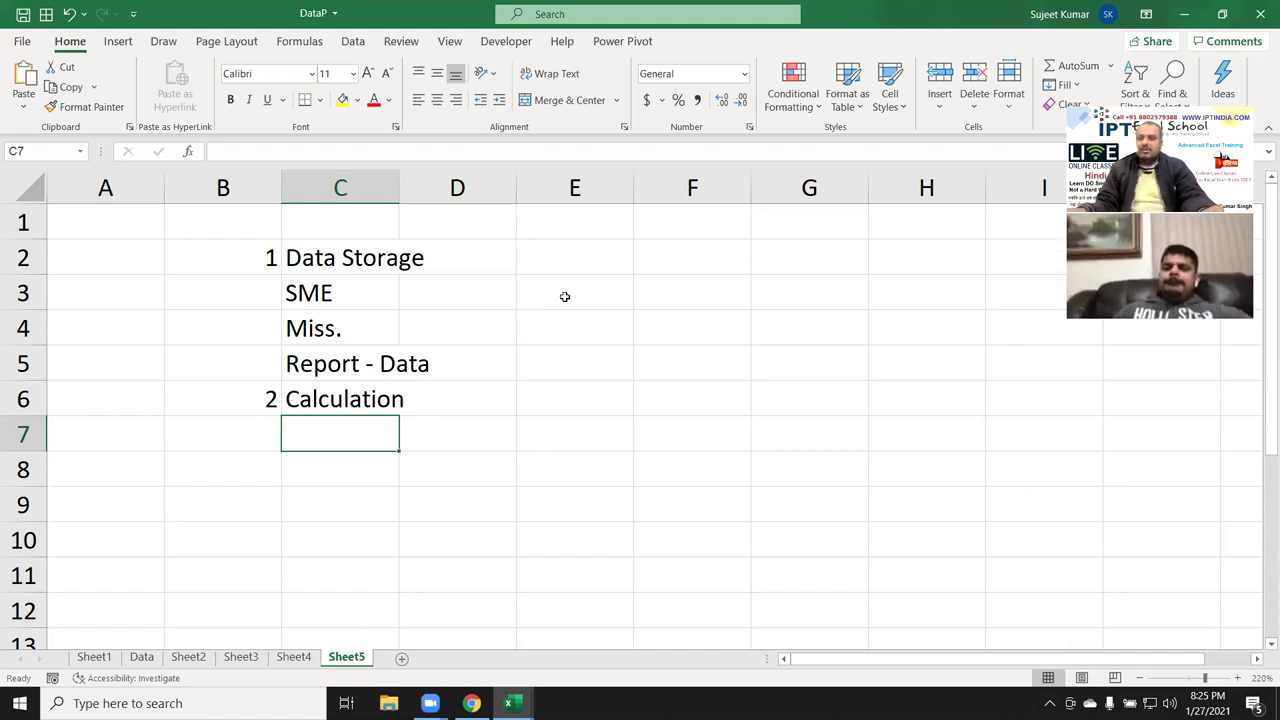
Select columns E and F, then column E, and settle on cell E2
{"action": "left_click", "coordinate": [573, 190]}
{"action": "left_click_drag", "start_coordinate": [573, 190], "coordinate": [656, 195]}
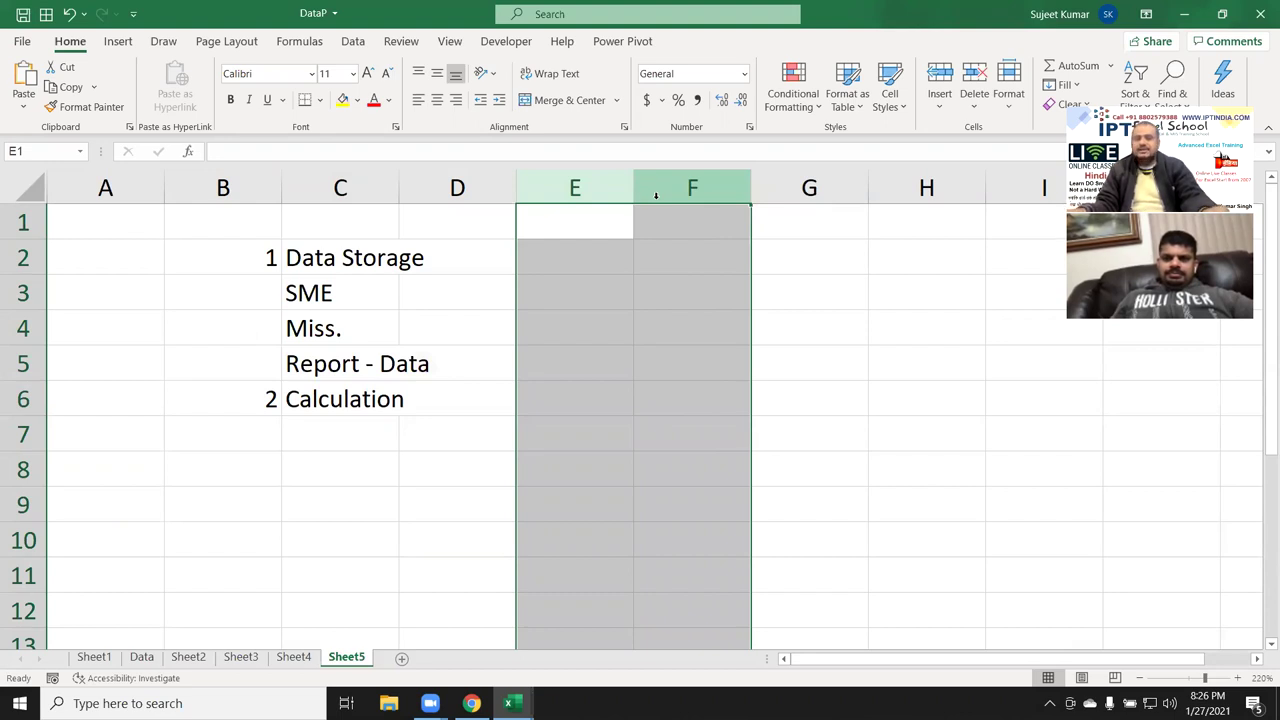
{"action": "left_click", "coordinate": [597, 248]}
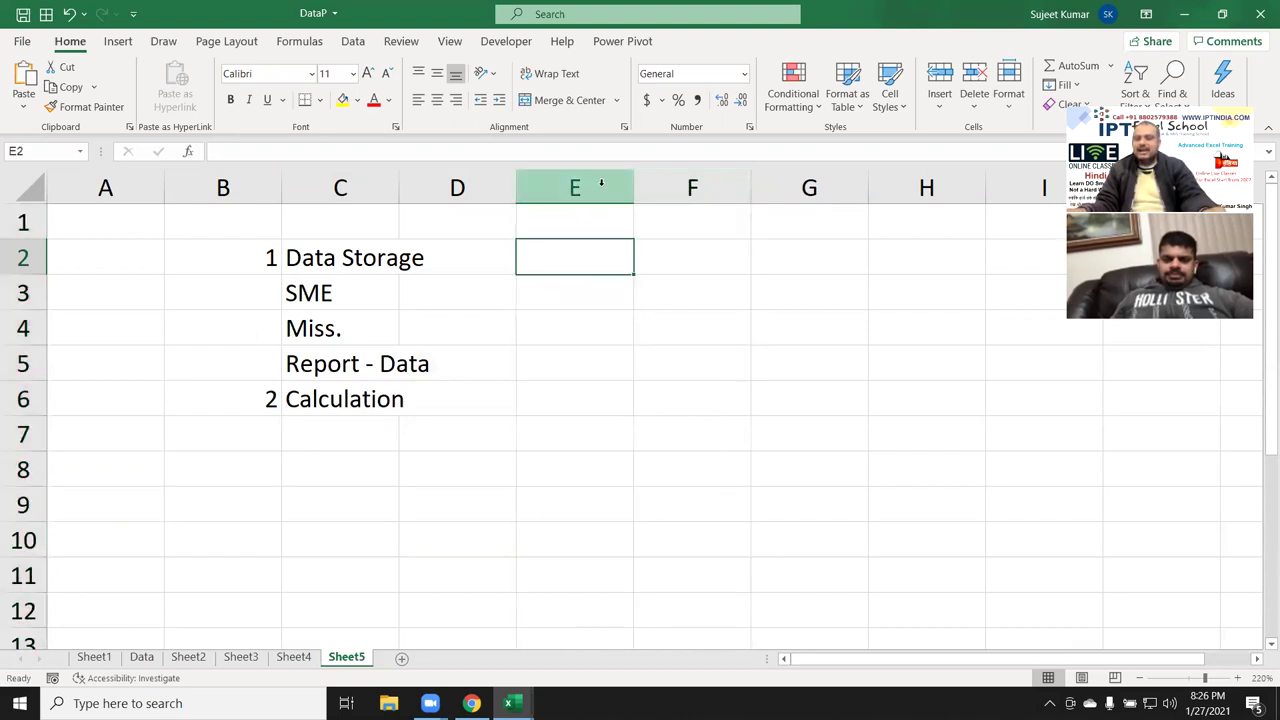
{"action": "left_click_drag", "start_coordinate": [601, 183], "coordinate": [605, 188]}
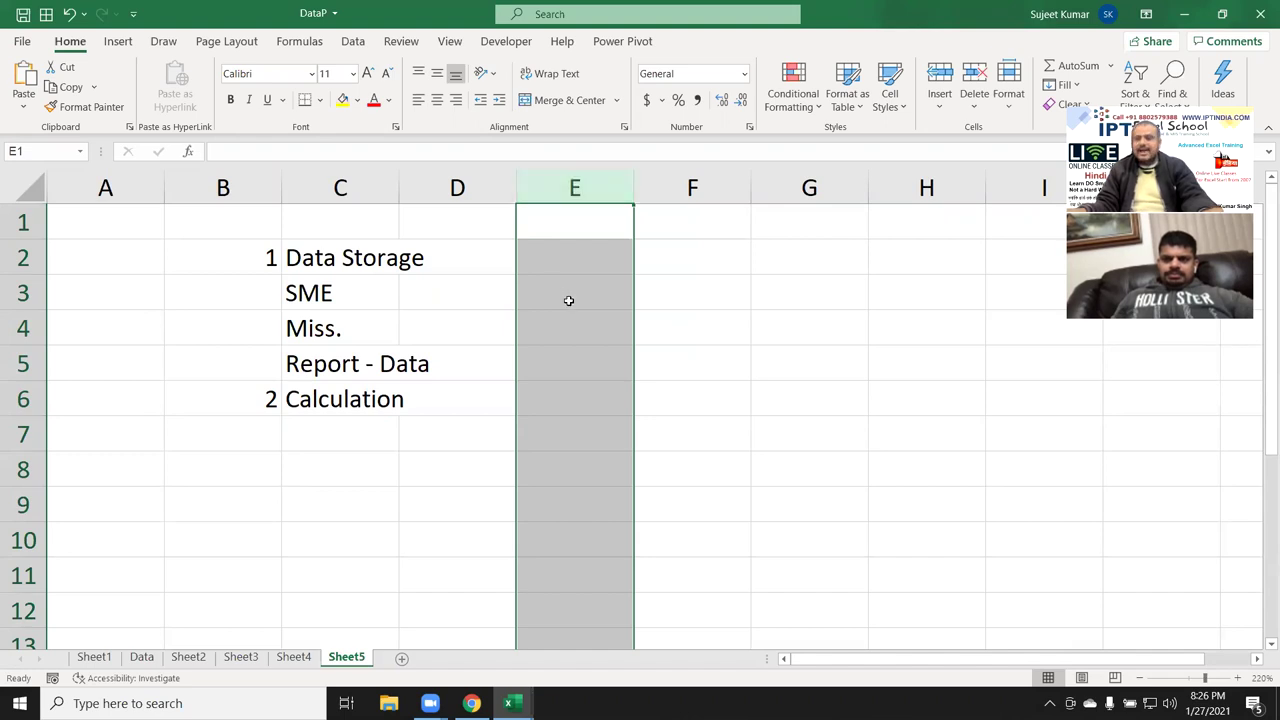
{"action": "left_click", "coordinate": [571, 266]}
Enter the headers q1 in F3 and q2 in G3
{"action": "key", "text": "Return"}
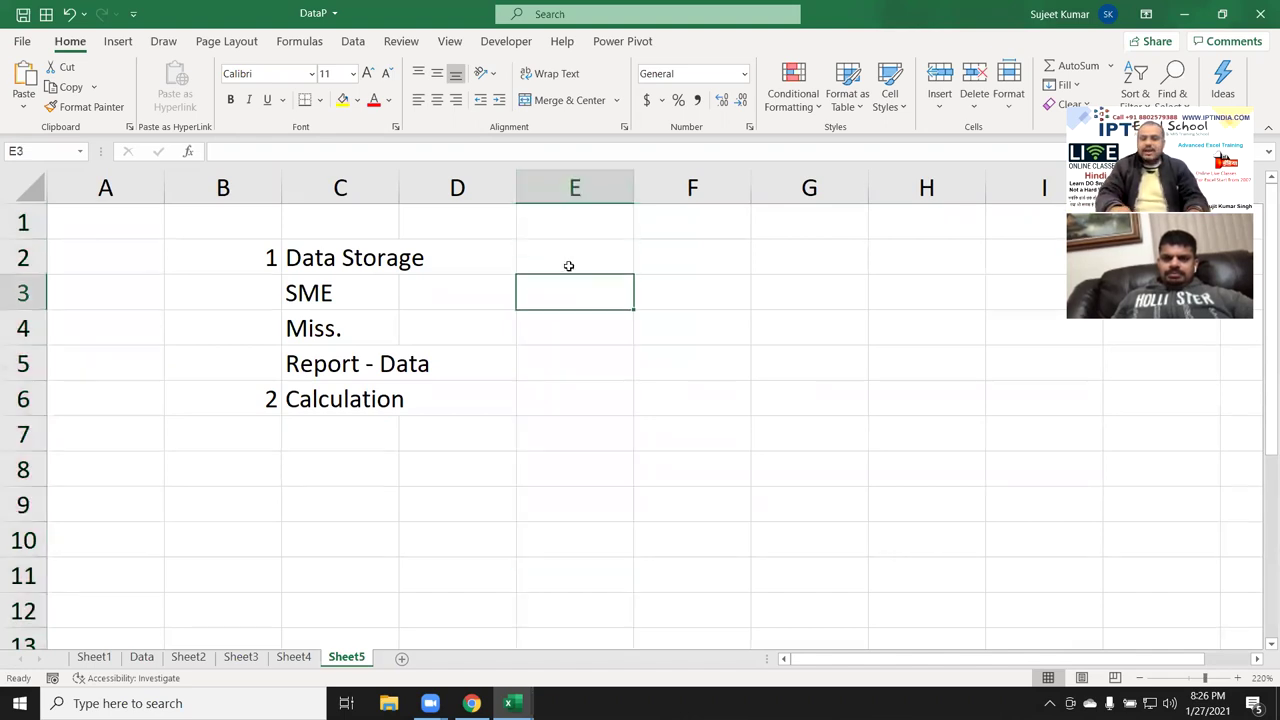
{"action": "type", "text": "q"}
{"action": "key", "text": "BackSpace"}
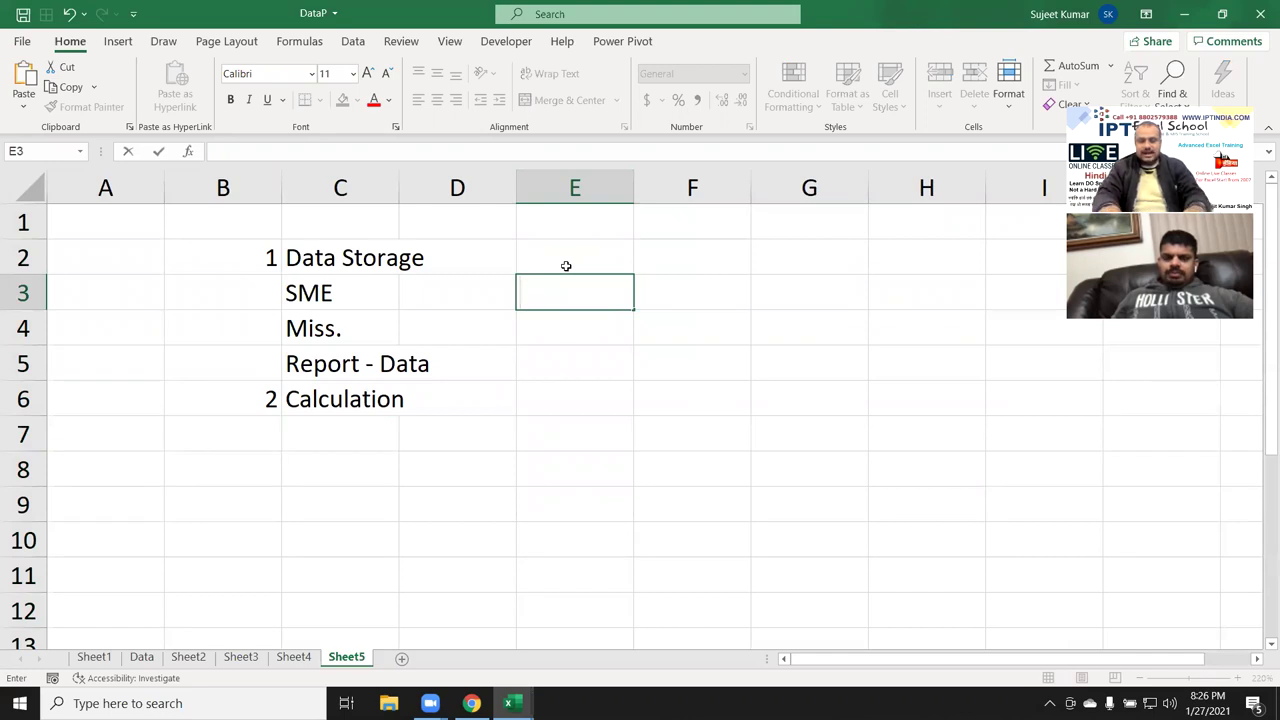
{"action": "type", "text": "q1"}
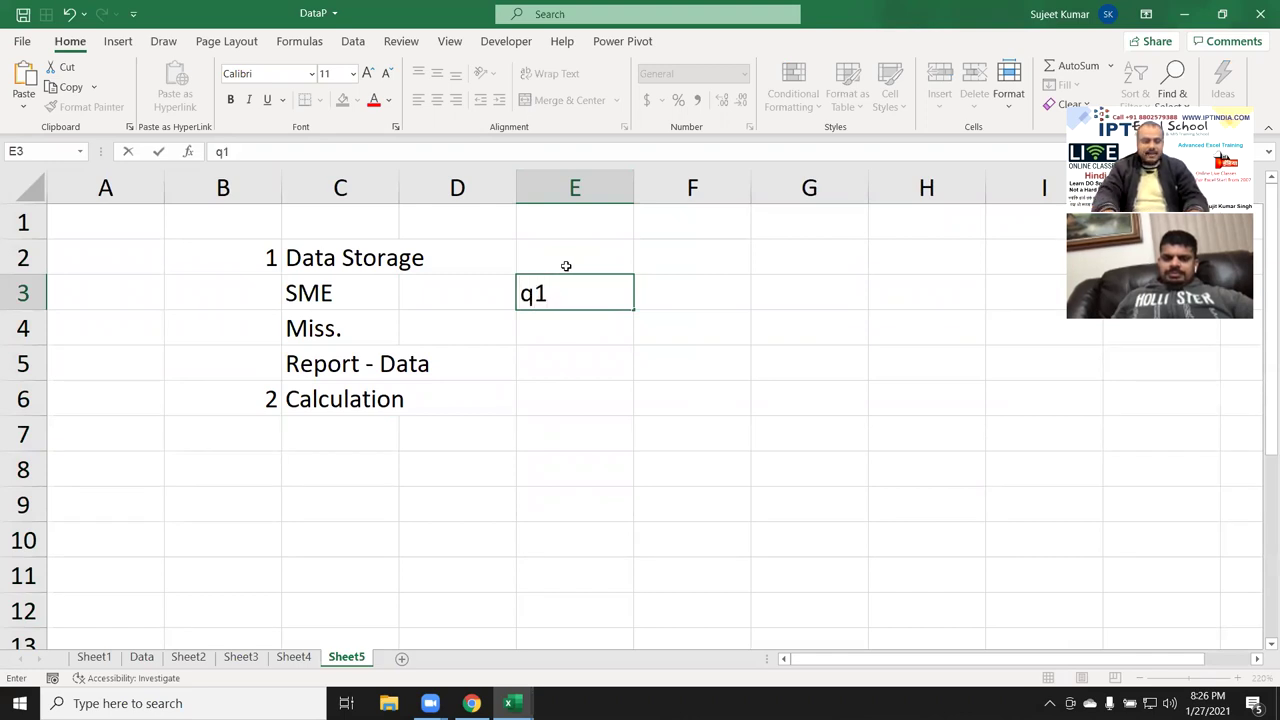
{"action": "key", "text": "Escape"}
{"action": "key", "text": "Tab"}
{"action": "type", "text": "q1"}
{"action": "key", "text": "Tab"}
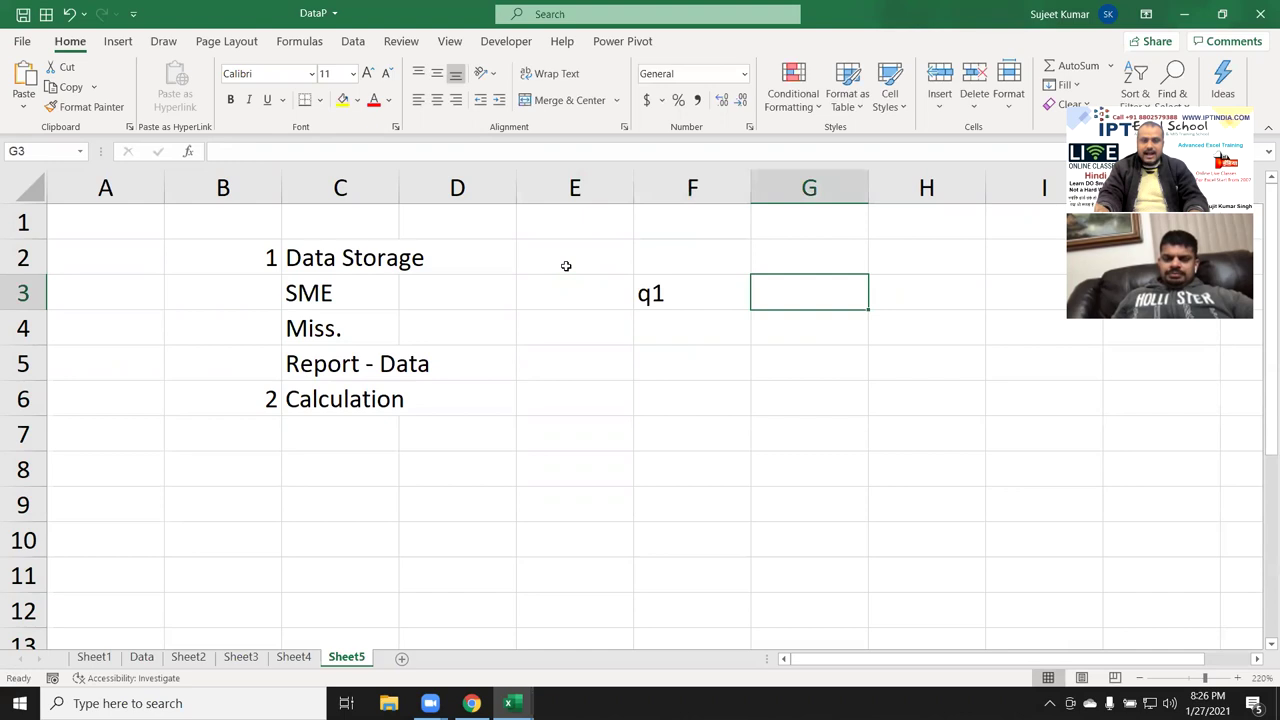
{"action": "type", "text": "q2"}
{"action": "key", "text": "Return"}
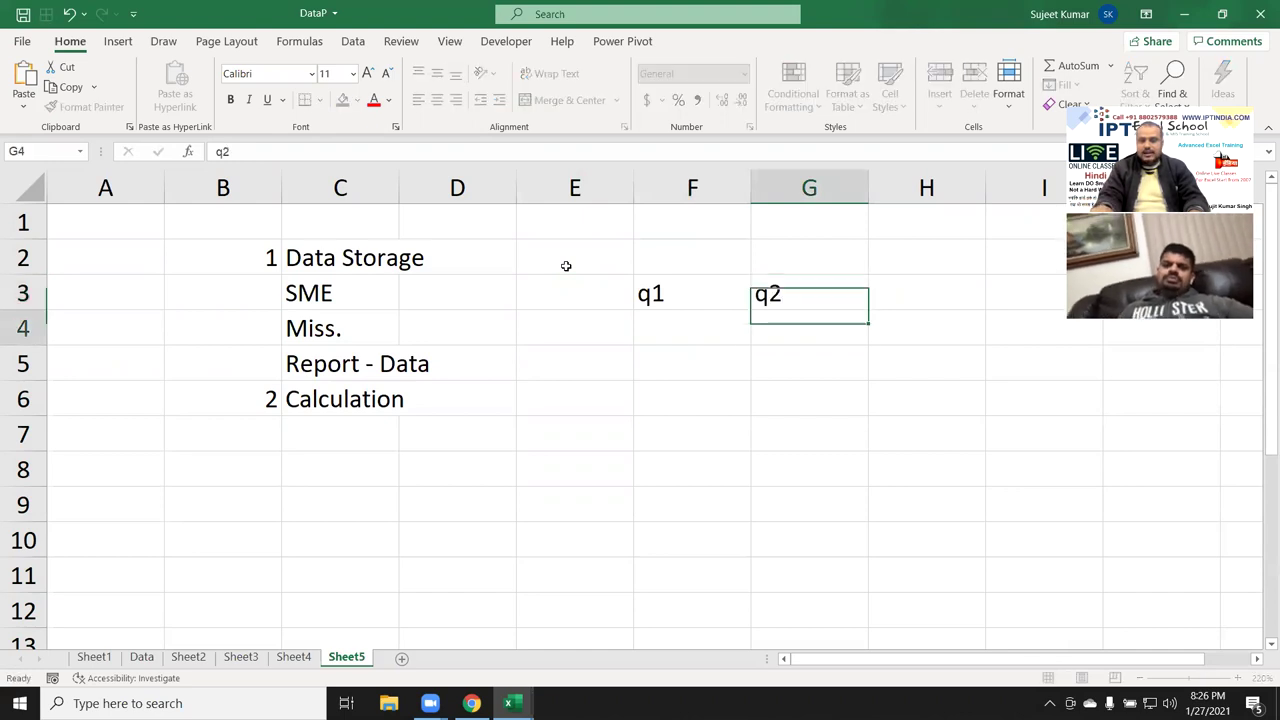
Enter 580 in F4 and 690 in G4, and add the header Gr in H3
{"action": "key", "text": "Left"}
{"action": "type", "text": "580"}
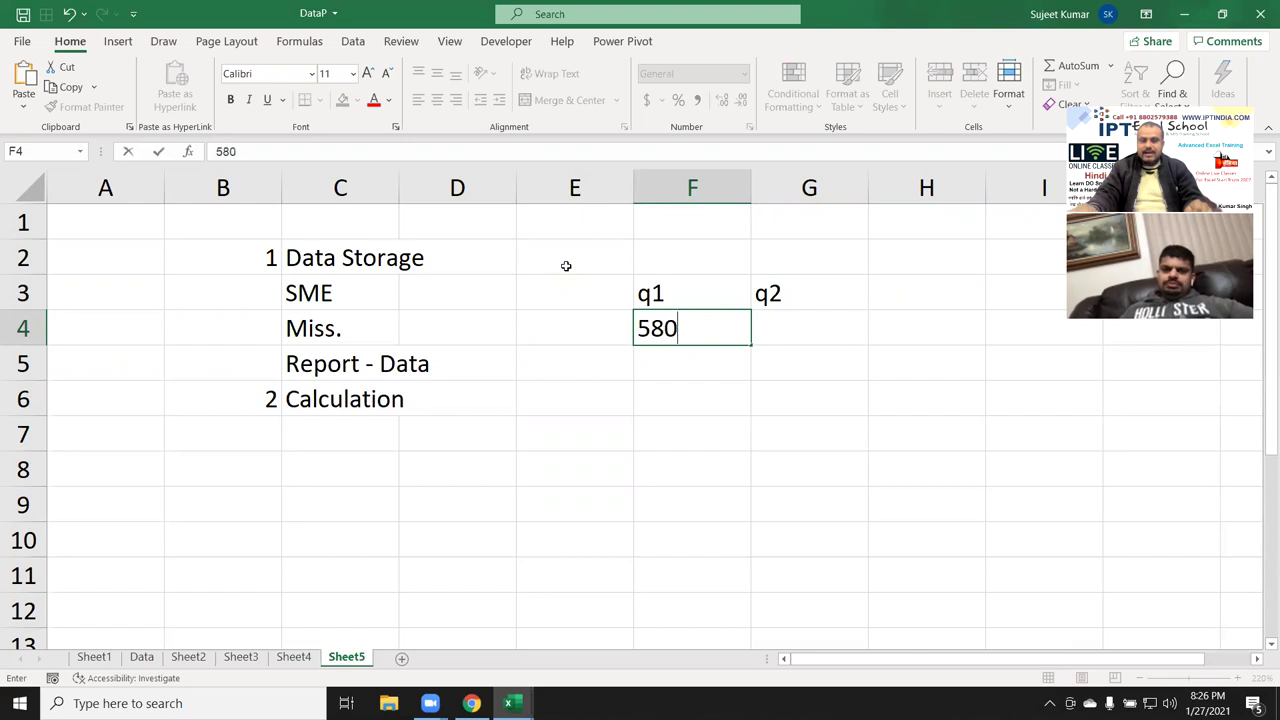
{"action": "key", "text": "Tab"}
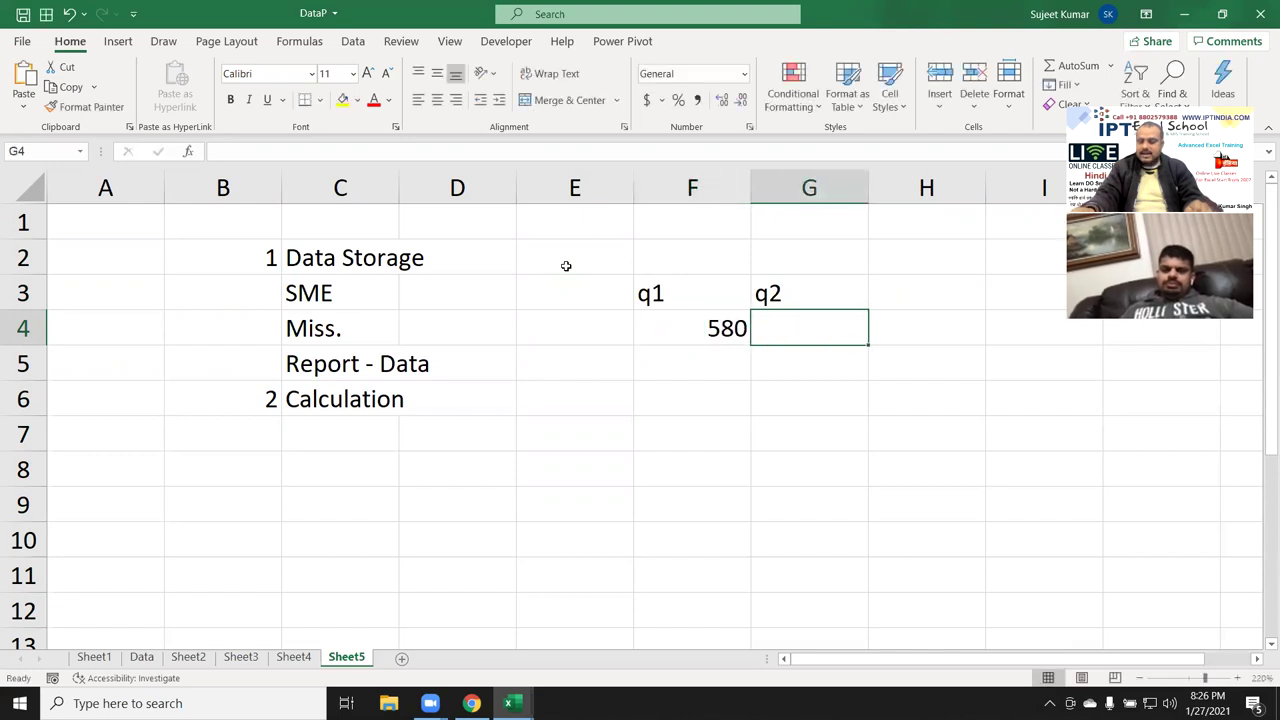
{"action": "type", "text": "690"}
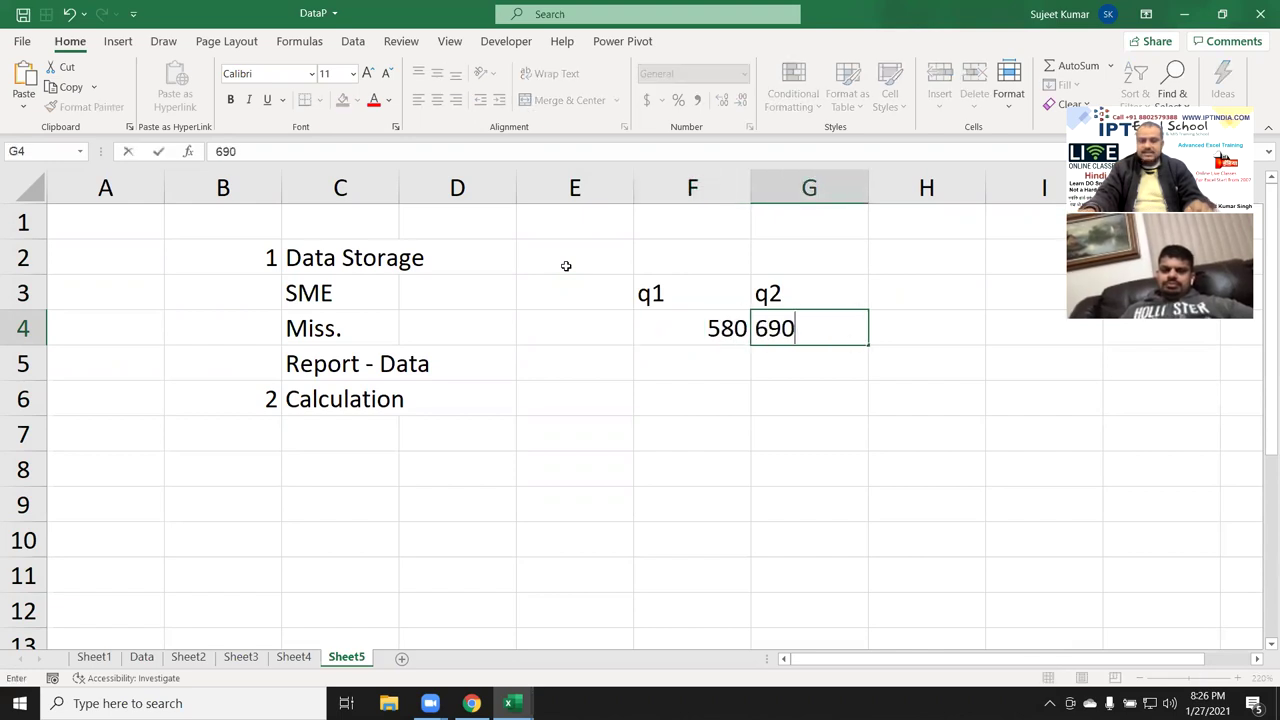
{"action": "key", "text": "Return"}
{"action": "key", "text": "Up"}
{"action": "key", "text": "Right"}
{"action": "key", "text": "Up"}
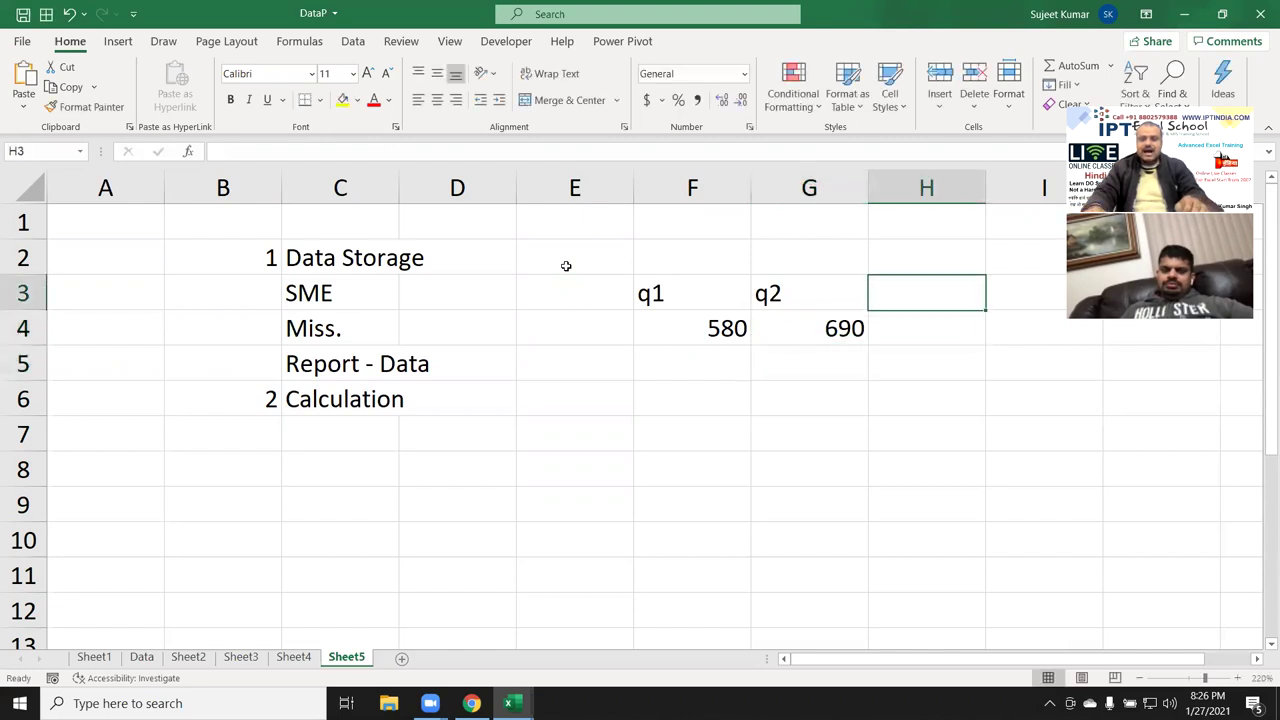
{"action": "type", "text": "Gr"}
{"action": "key", "text": "Return"}
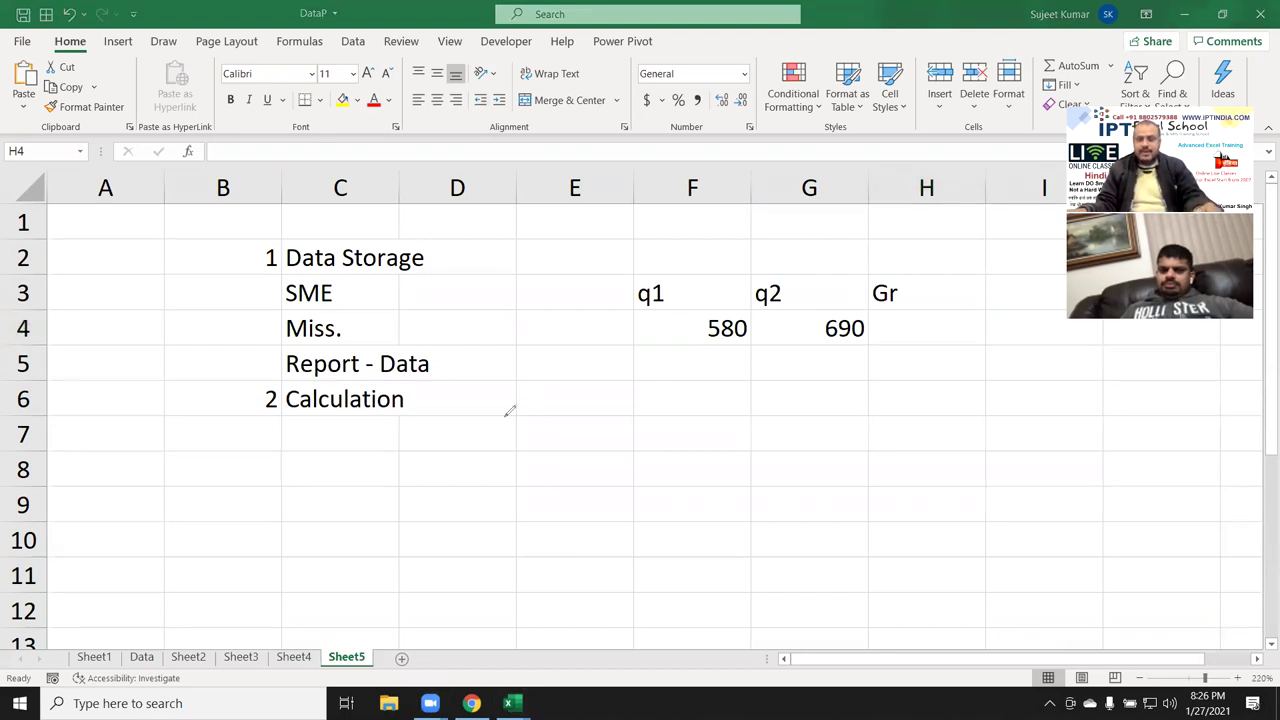
Sketch a 'Q2-(Q1)' ink note on the sheet with the pen
{"action": "left_click_drag", "start_coordinate": [450, 428], "coordinate": [521, 468]}
{"action": "mouse_move", "coordinate": [556, 440]}
{"action": "left_mouse_down"}
{"action": "mouse_move", "coordinate": [603, 424]}
{"action": "mouse_move", "coordinate": [690, 432]}
{"action": "left_mouse_up"}
{"action": "left_click_drag", "start_coordinate": [688, 378], "coordinate": [718, 434]}
Complete the ink note as (Q2-Q1)/Q1 and leave pen mode
{"action": "left_click_drag", "start_coordinate": [505, 530], "coordinate": [740, 461]}
{"action": "left_click_drag", "start_coordinate": [676, 508], "coordinate": [753, 553]}
{"action": "left_click_drag", "start_coordinate": [747, 503], "coordinate": [770, 546]}
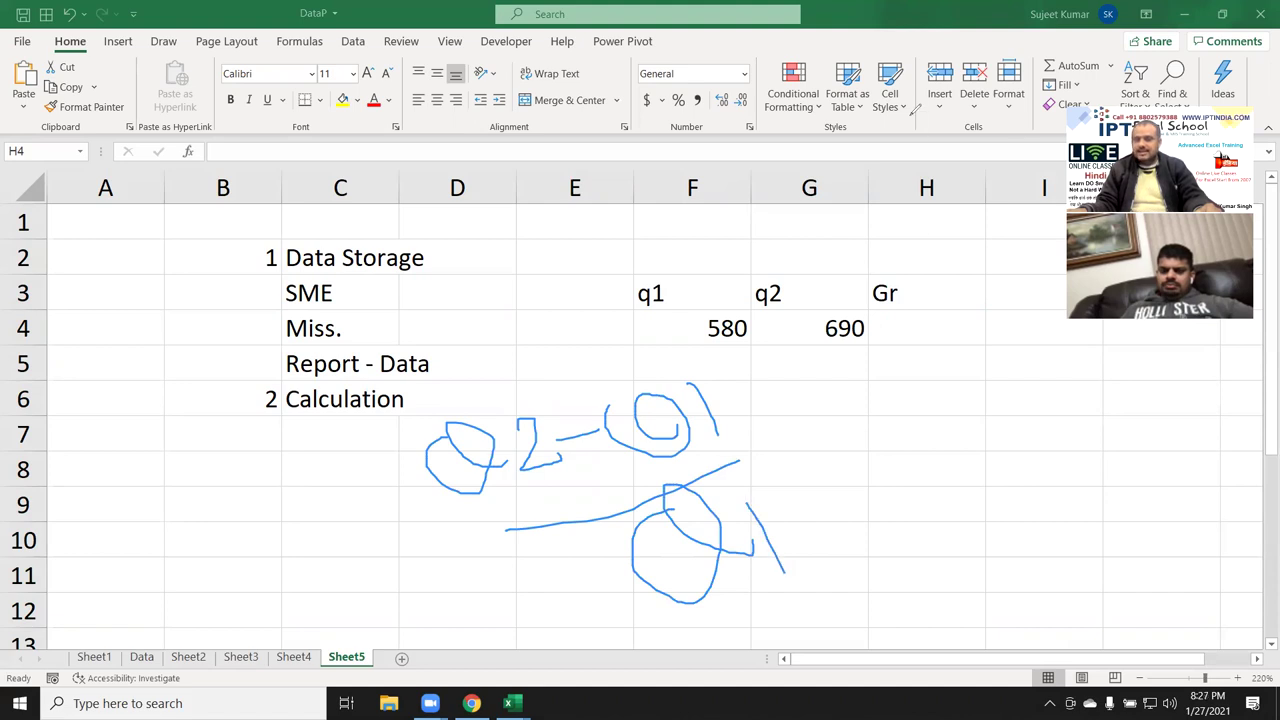
{"action": "key", "text": "Escape"}
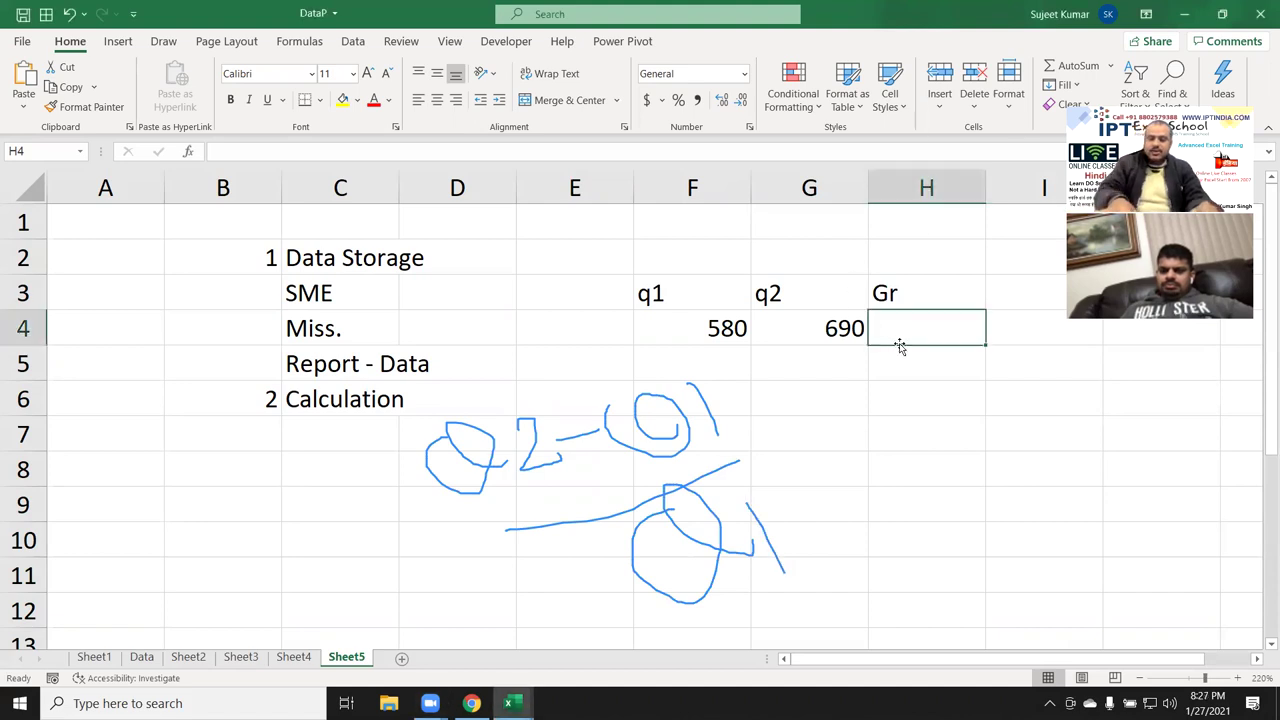
Enter =(G4-F4)/F4 in H4 and format it as a percentage showing 19%
{"action": "type", "text": "=("}
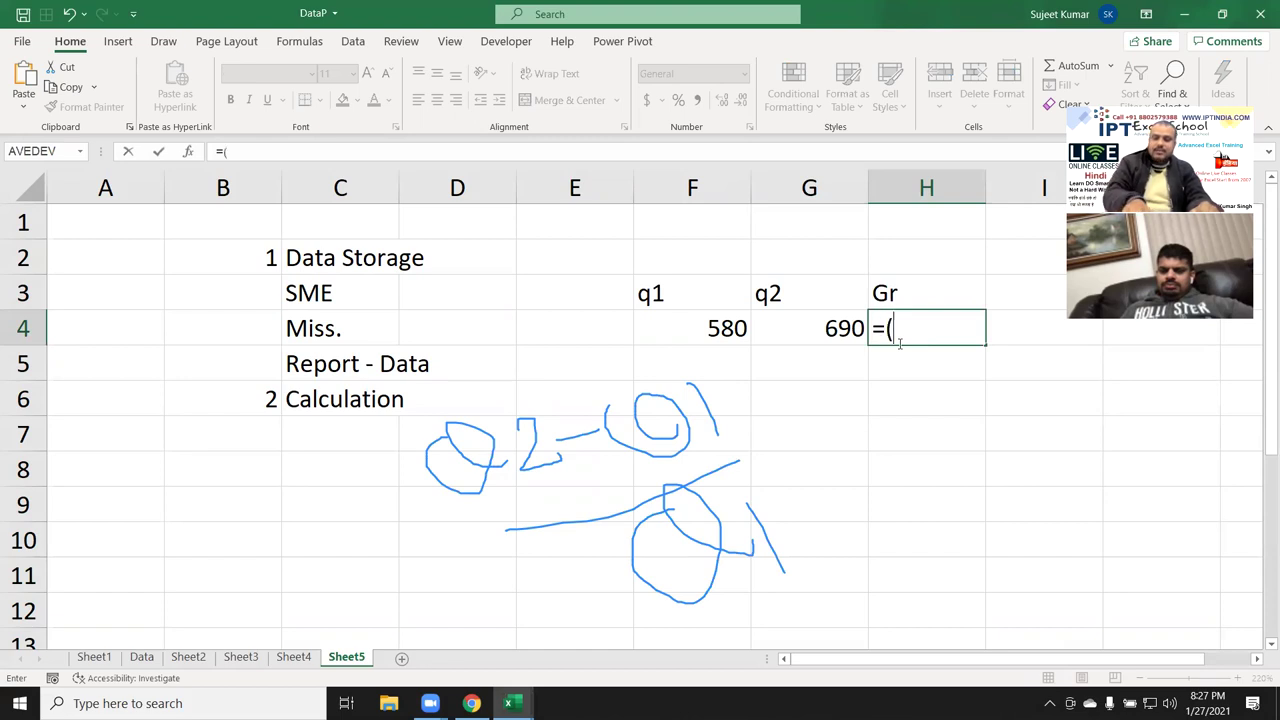
{"action": "key", "text": "Left"}
{"action": "type", "text": "-"}
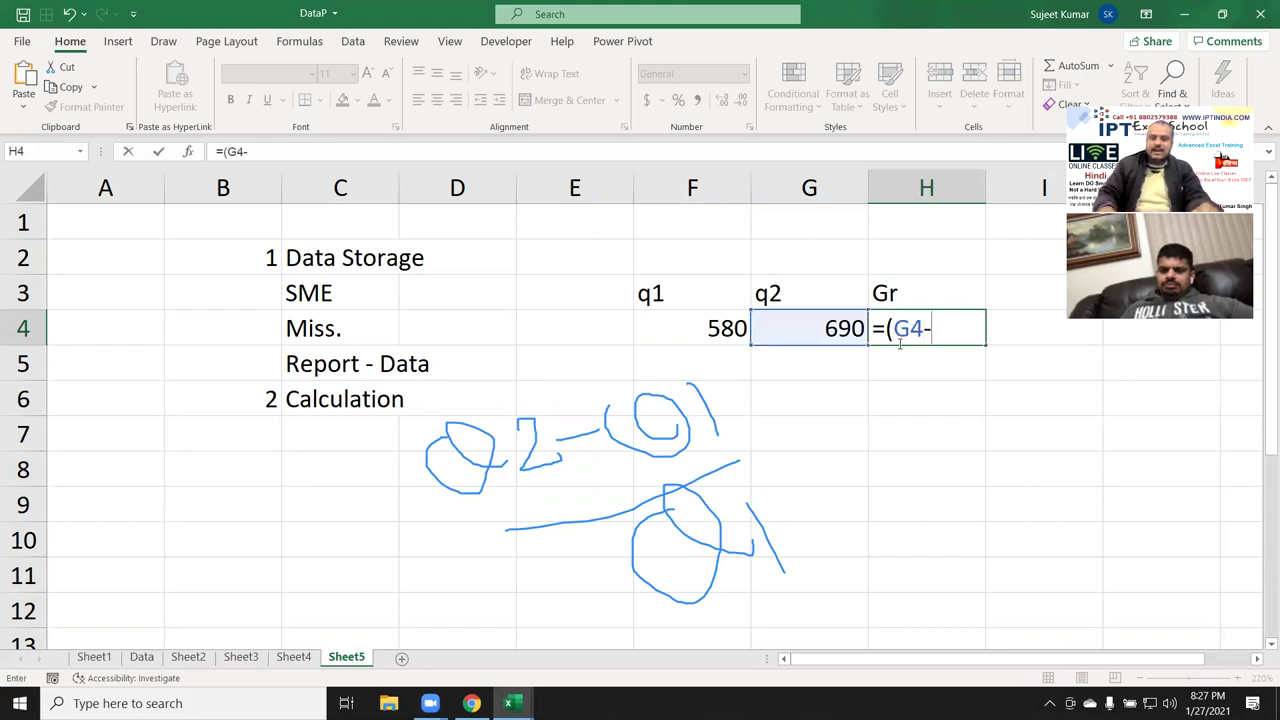
{"action": "key", "text": "Left"}
{"action": "key", "text": "Left"}
{"action": "type", "text": ")/"}
{"action": "key", "text": "Left"}
{"action": "key", "text": "Left"}
{"action": "key", "text": "ctrl+Return"}
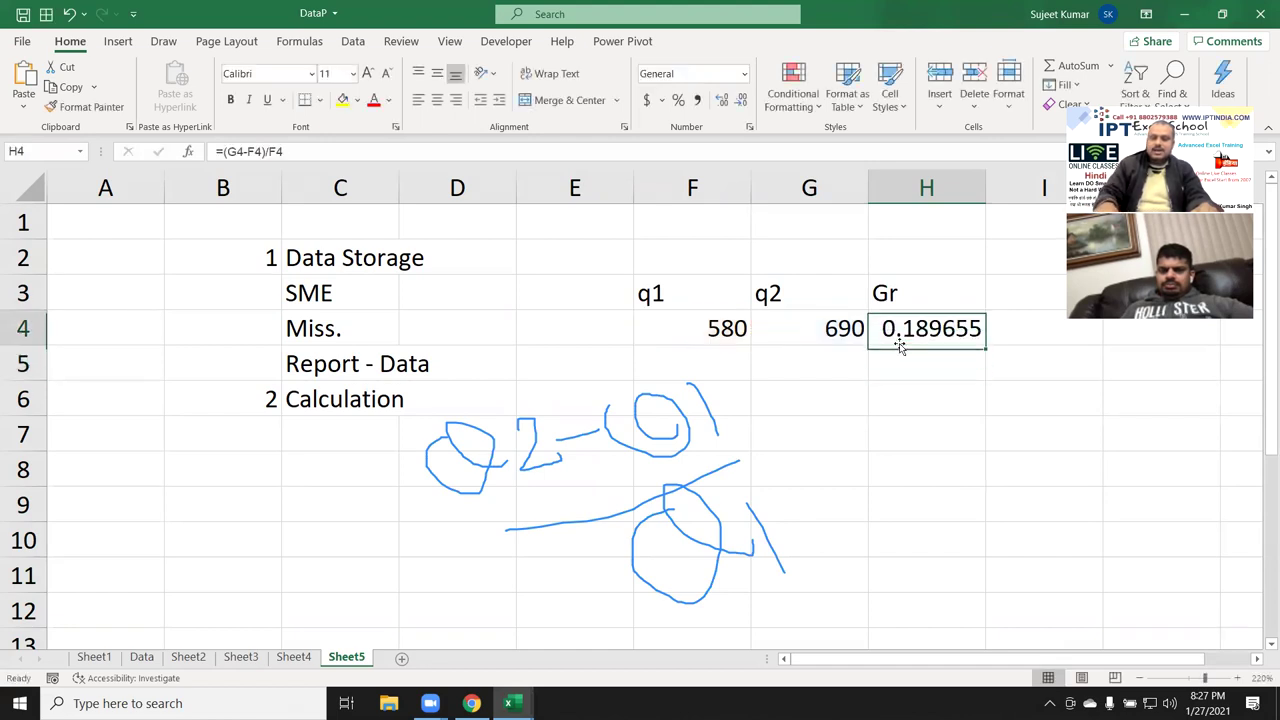
{"action": "left_click", "coordinate": [676, 98]}
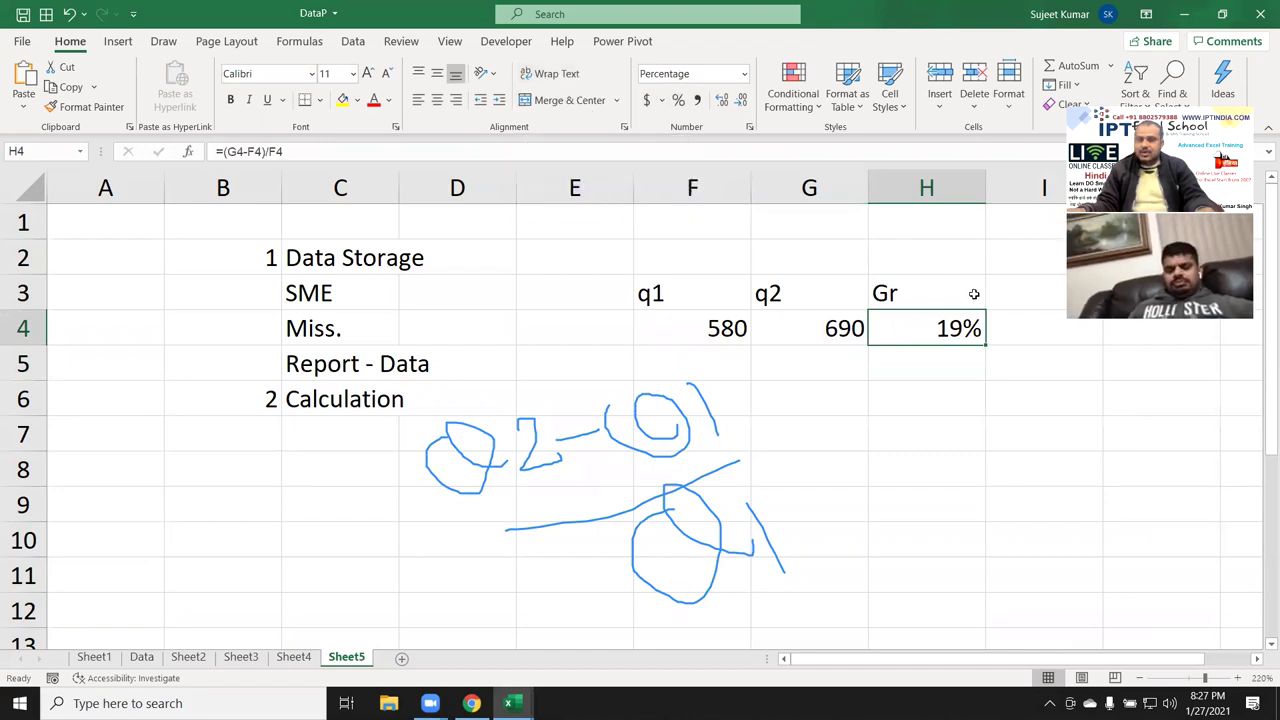
{"action": "double_click", "coordinate": [940, 329]}
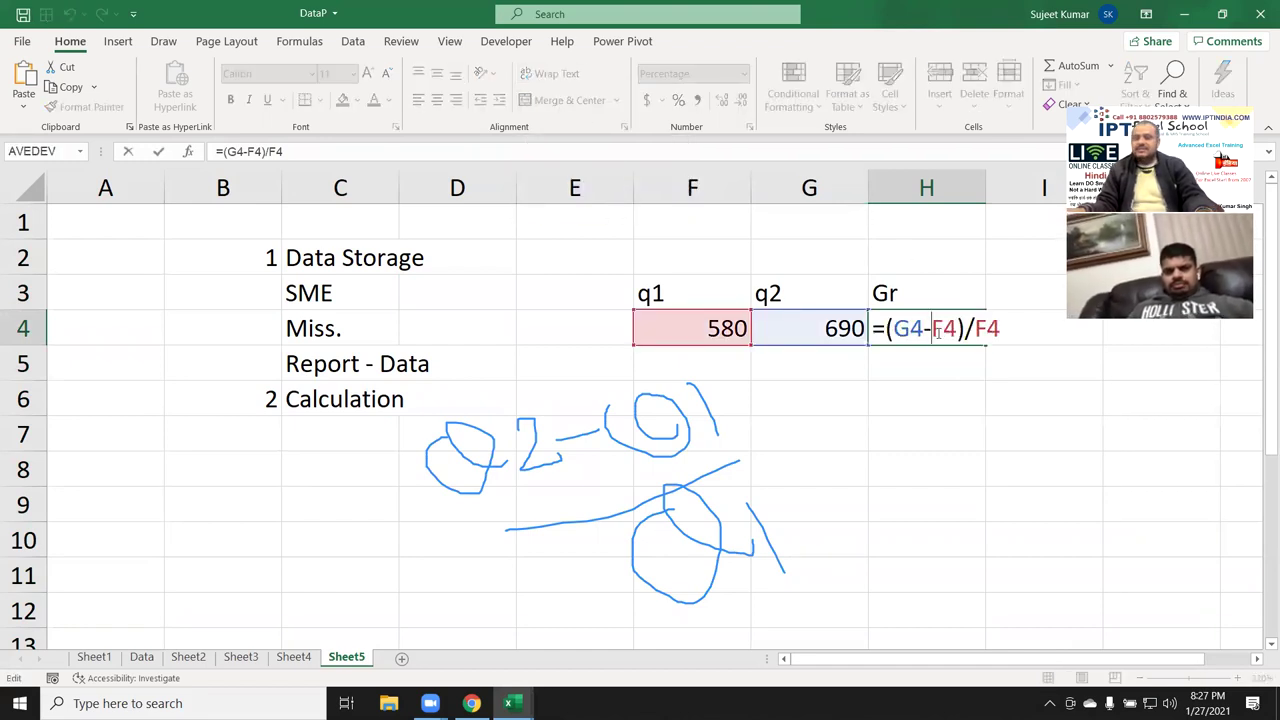
{"action": "key", "text": "Escape"}
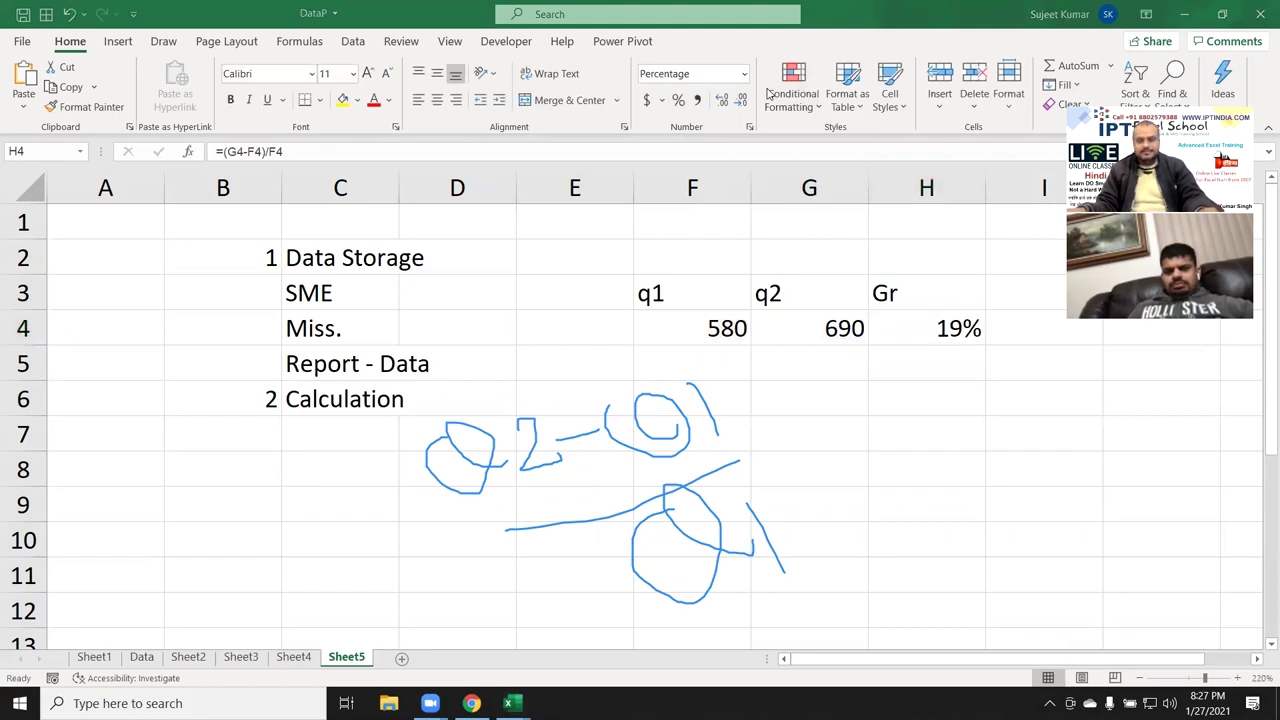
Clear the ink note, then enter 3 in B7 and 'Analysis' in C7
{"action": "key", "text": "Escape"}
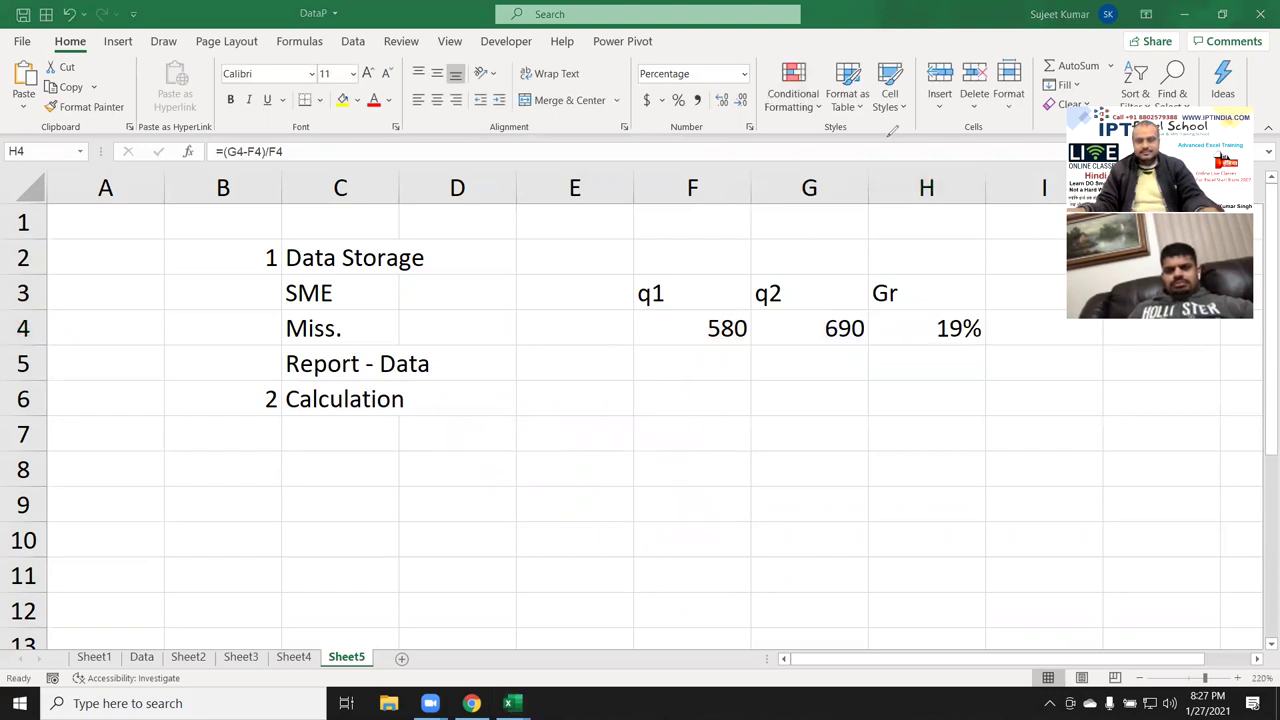
{"action": "left_click", "coordinate": [259, 438]}
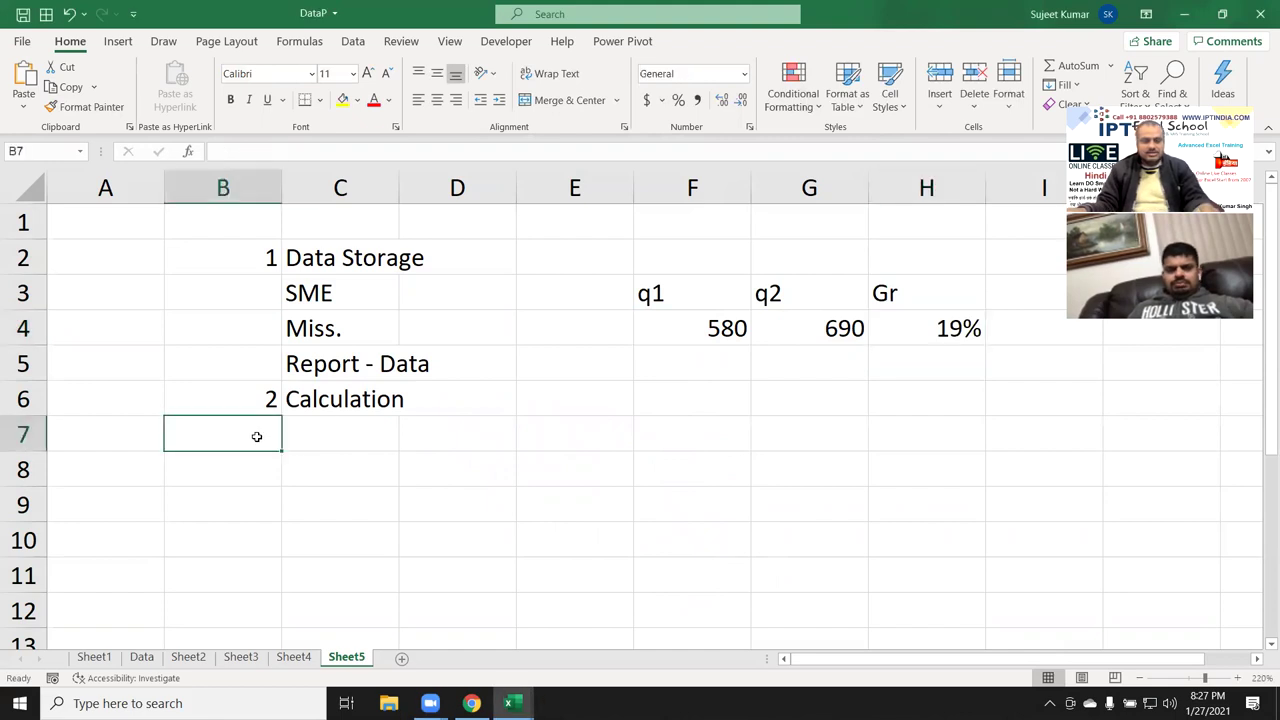
{"action": "type", "text": "3"}
{"action": "key", "text": "Tab"}
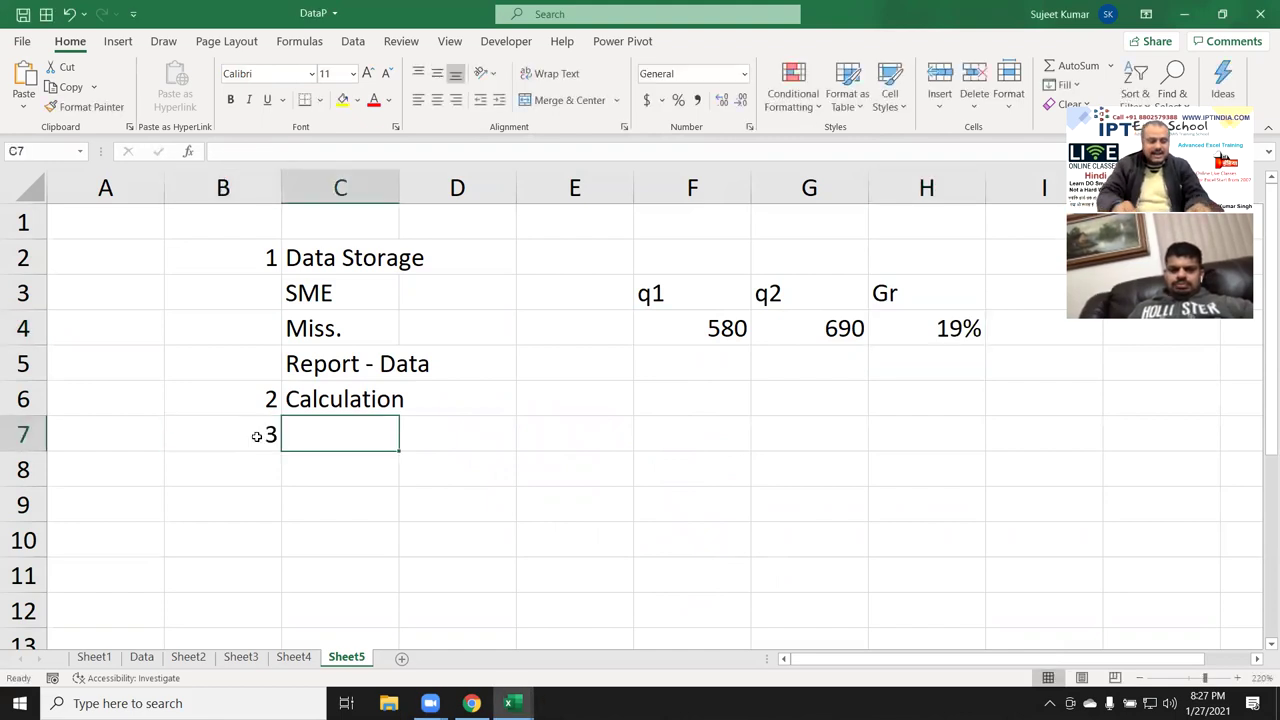
{"action": "type", "text": "Analysis"}
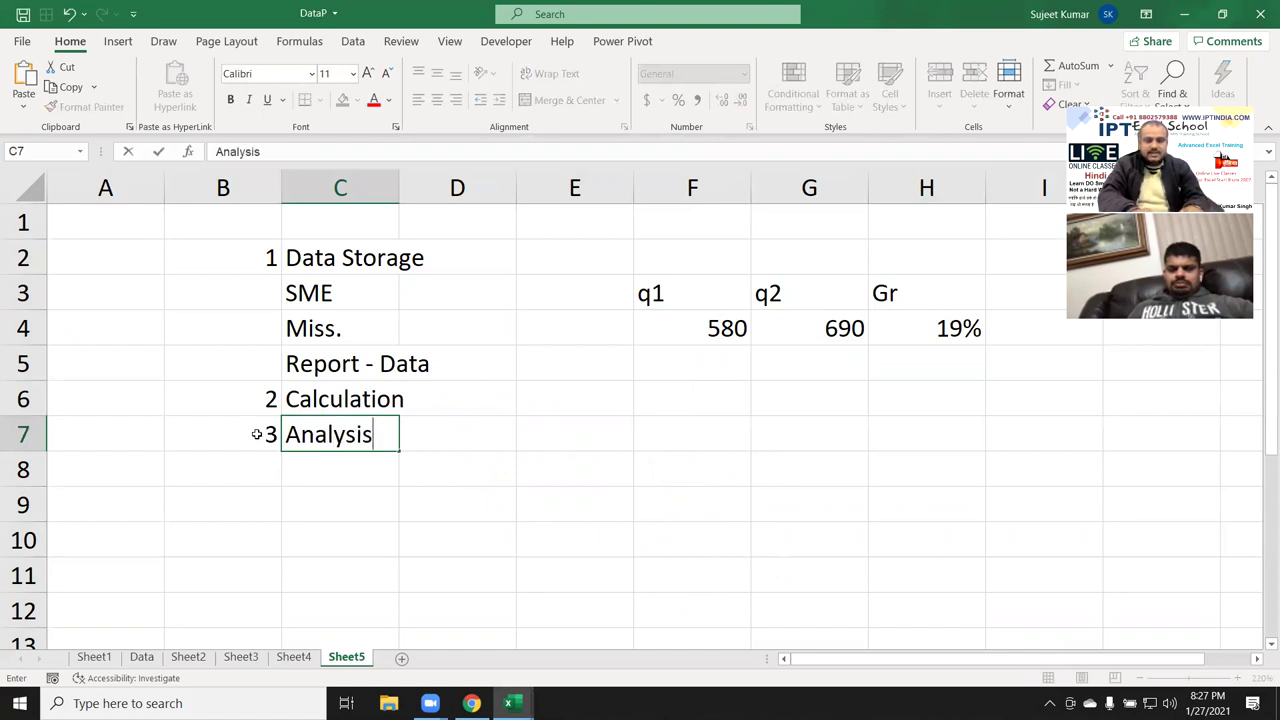
{"action": "key", "text": "Return"}
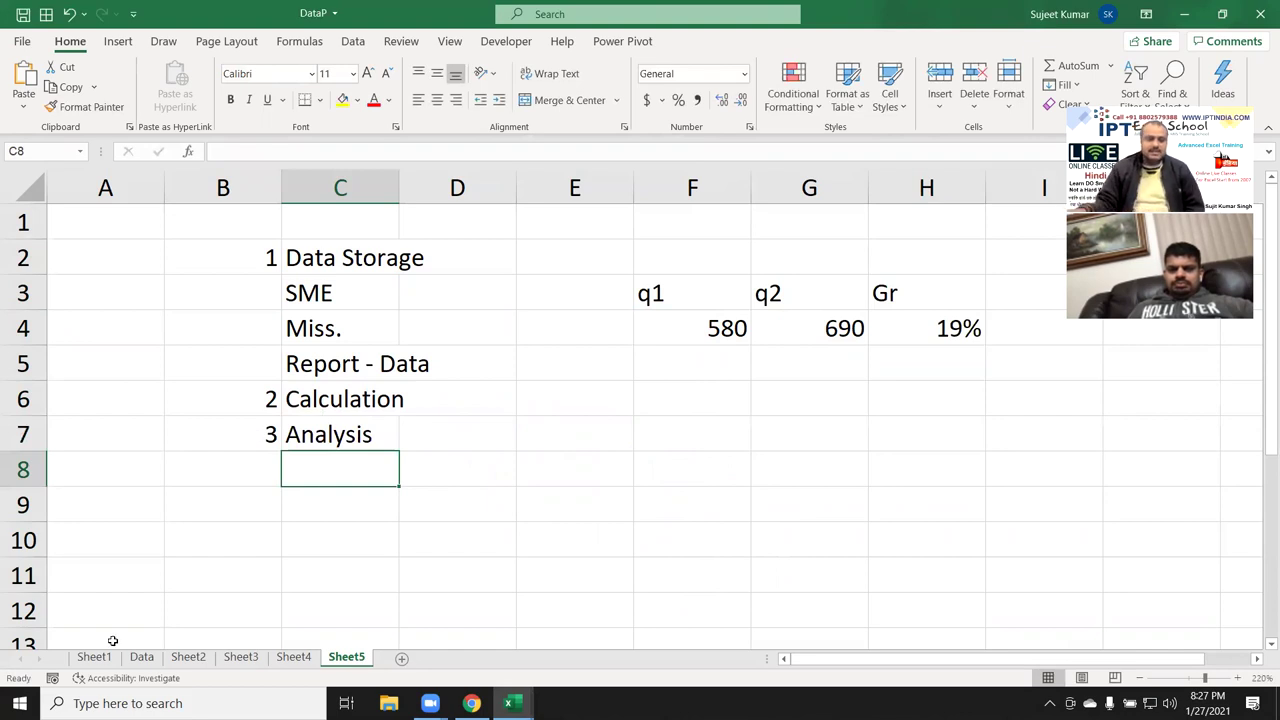
Switch to the Data sheet, browse its headers and select four Qty values
{"action": "left_click", "coordinate": [141, 657]}
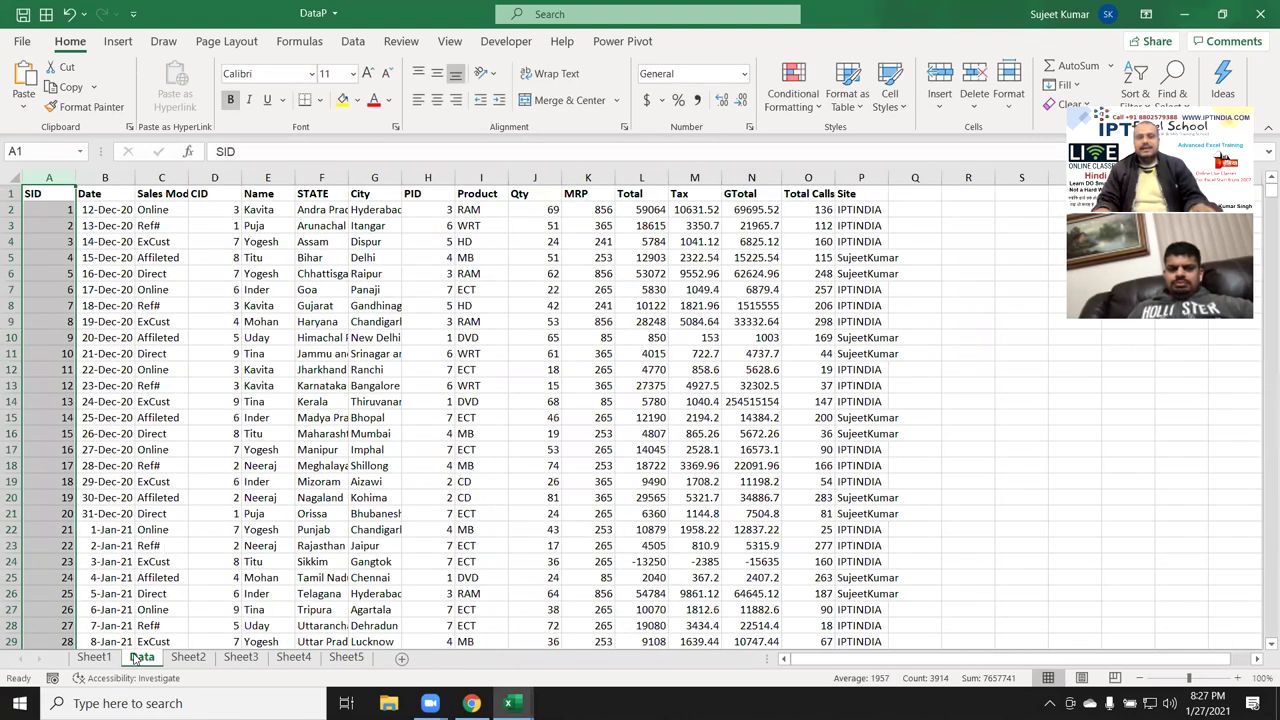
{"action": "key", "text": "ctrl+Right"}
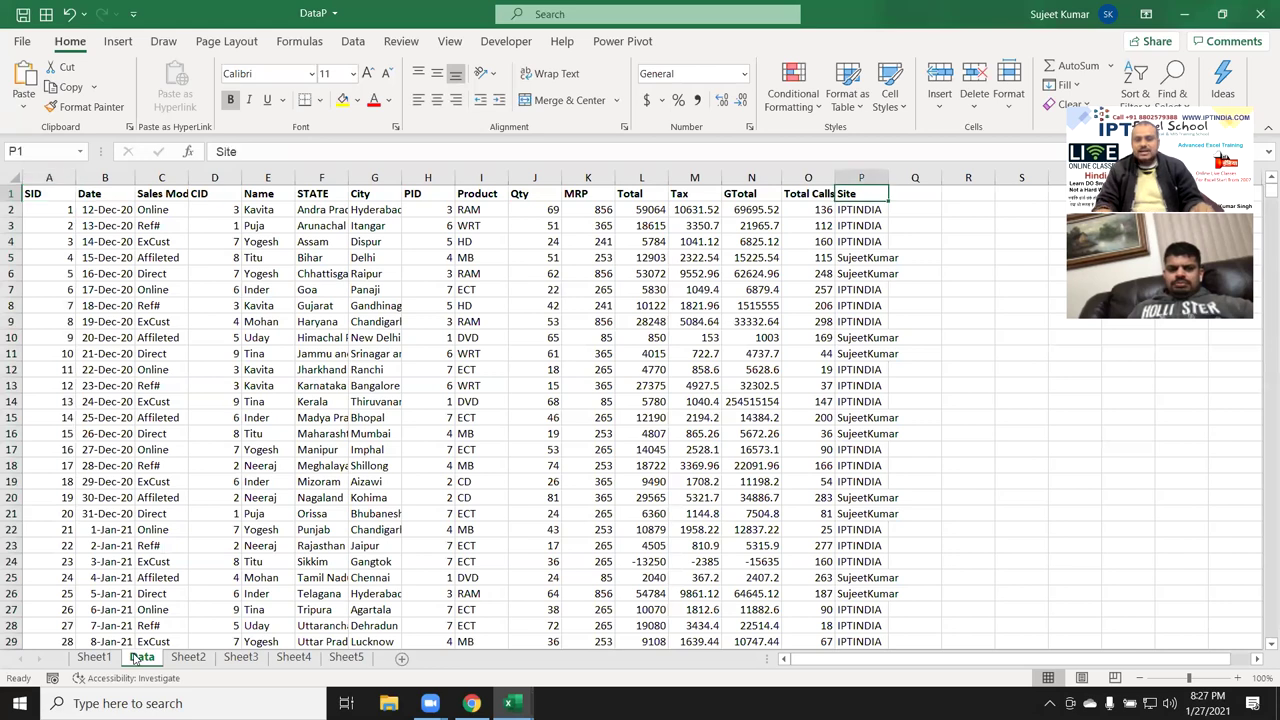
{"action": "key", "text": "ctrl+Left"}
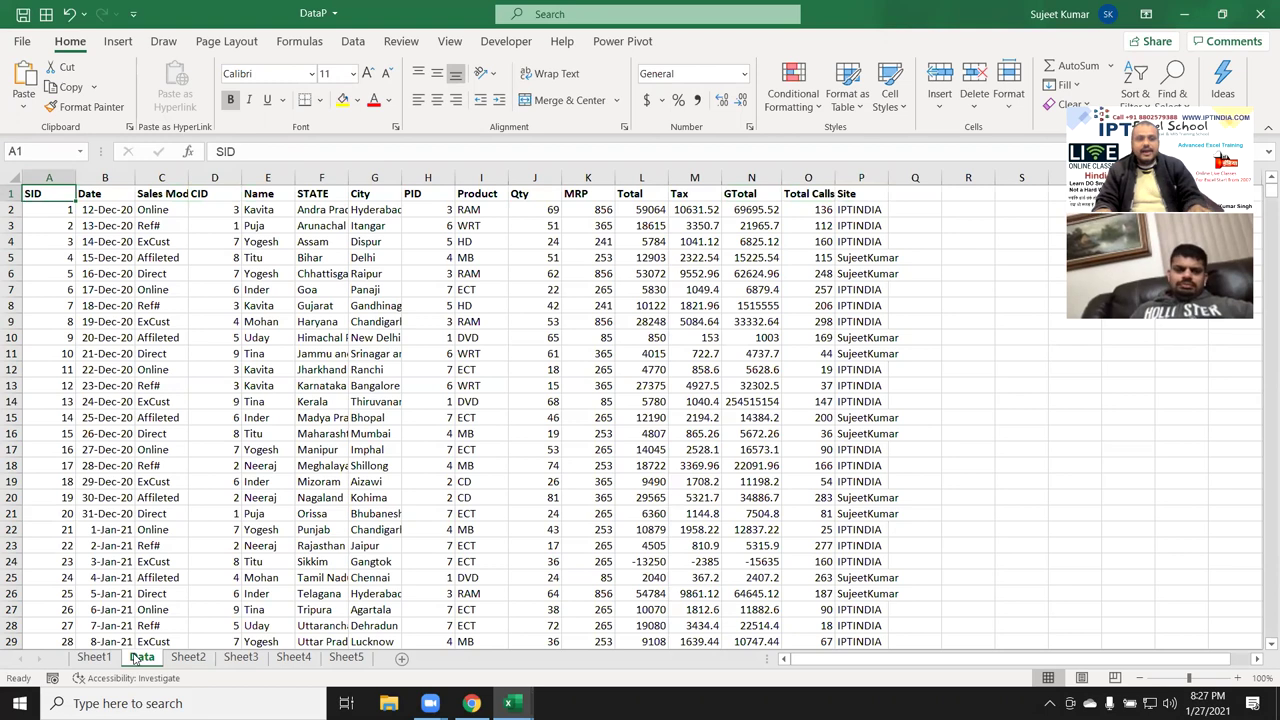
{"action": "key", "text": "Right"}
{"action": "key", "text": "Right"}
{"action": "key", "text": "Right"}
{"action": "key", "text": "Right"}
{"action": "key", "text": "Right"}
{"action": "key", "text": "Right"}
{"action": "key", "text": "Right"}
{"action": "key", "text": "Right"}
{"action": "key", "text": "Right"}
{"action": "key", "text": "Down"}
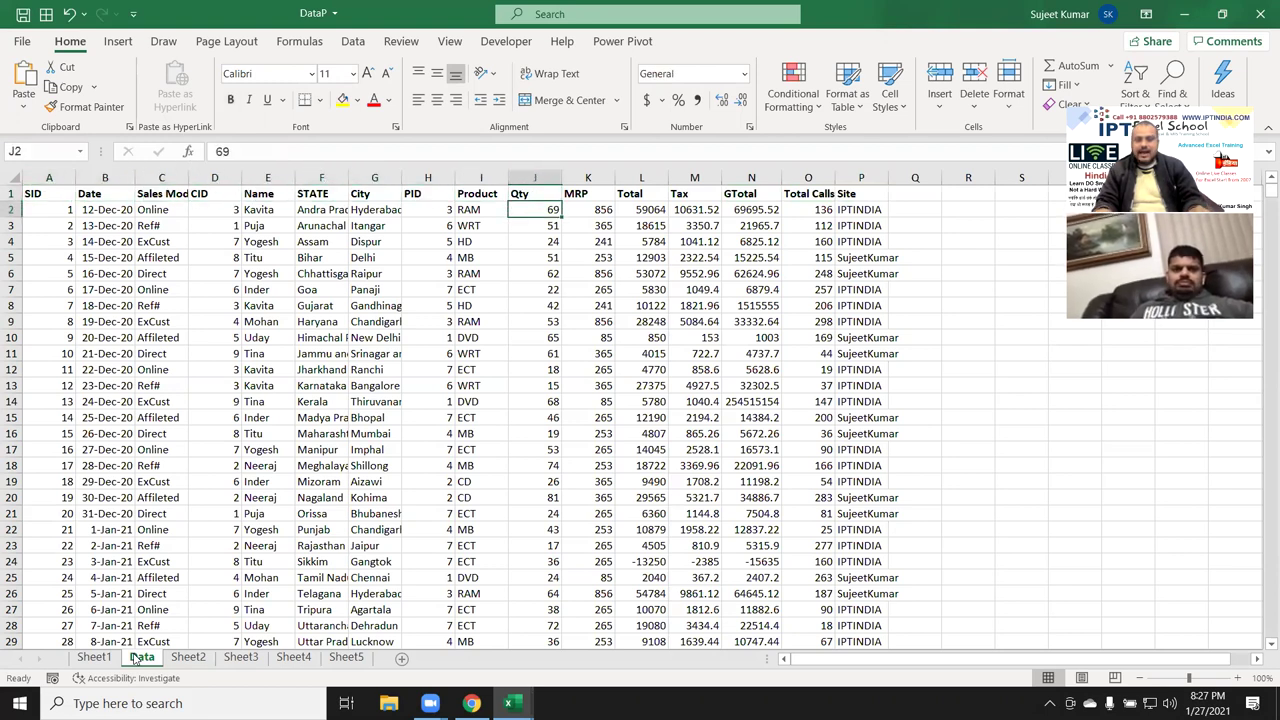
{"action": "key", "text": "shift+Down"}
{"action": "key", "text": "shift+Down"}
{"action": "key", "text": "shift+Down"}
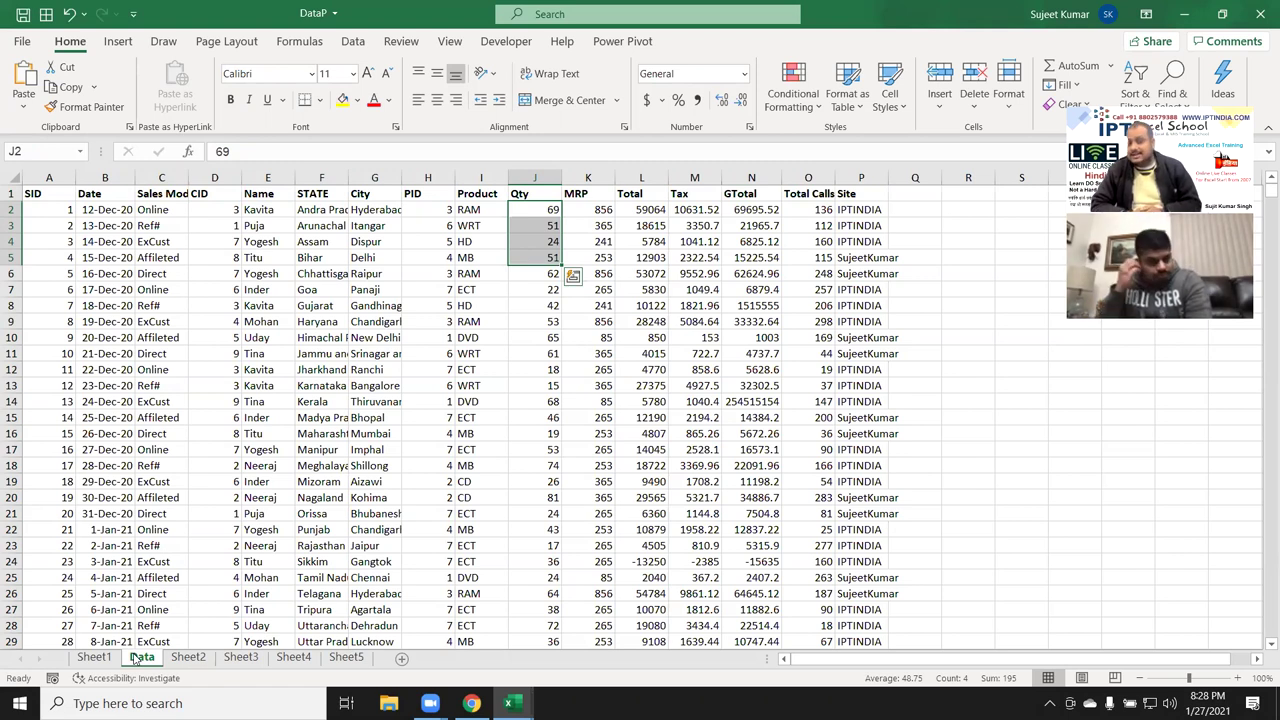
Select the whole table from A1 through P3914
{"action": "key", "text": "ctrl+Home"}
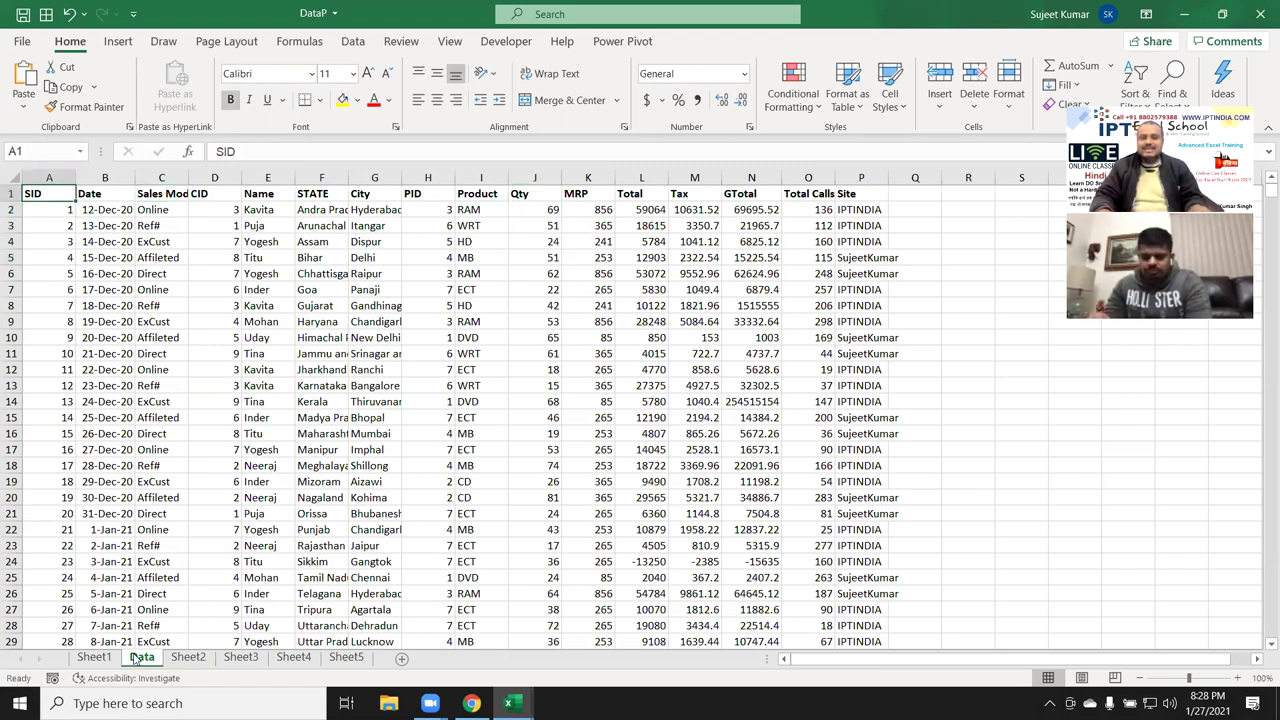
{"action": "key", "text": "ctrl+shift+Right"}
{"action": "key", "text": "ctrl+shift+Down"}
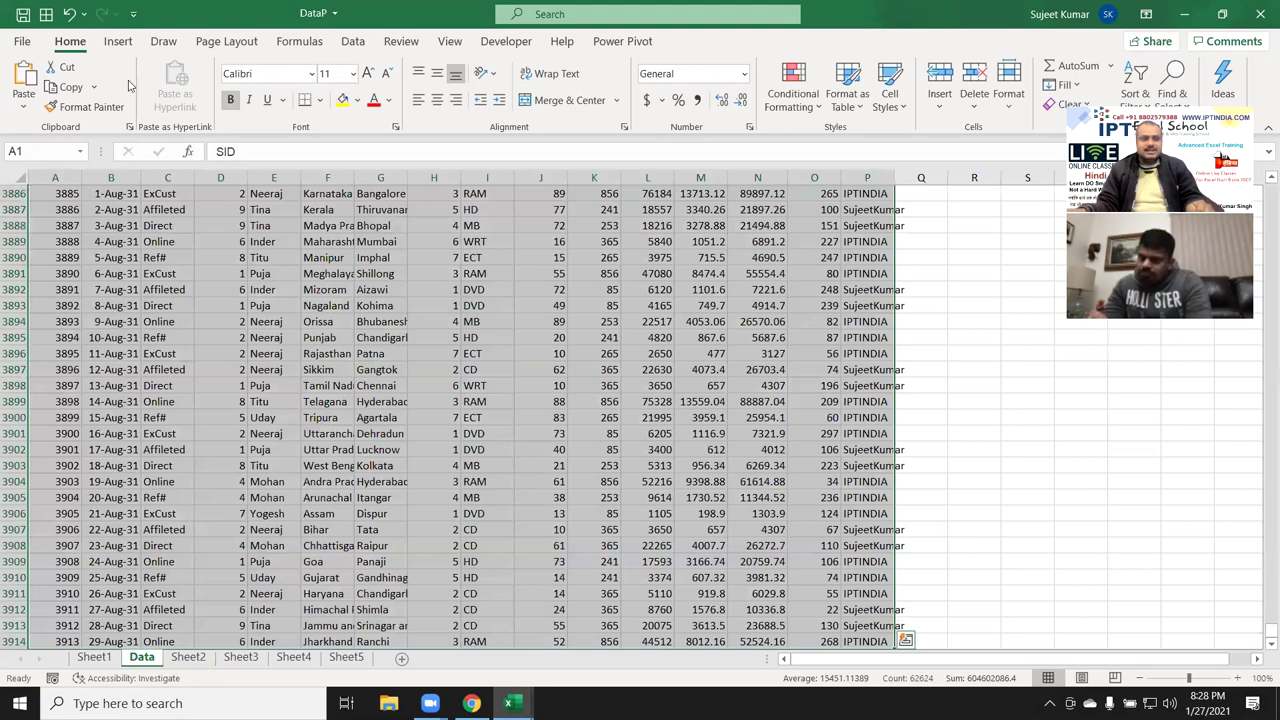
Create a PivotTable on a new sheet with Qty as row labels and summed values
{"action": "left_click", "coordinate": [114, 41]}
{"action": "left_click", "coordinate": [30, 85]}
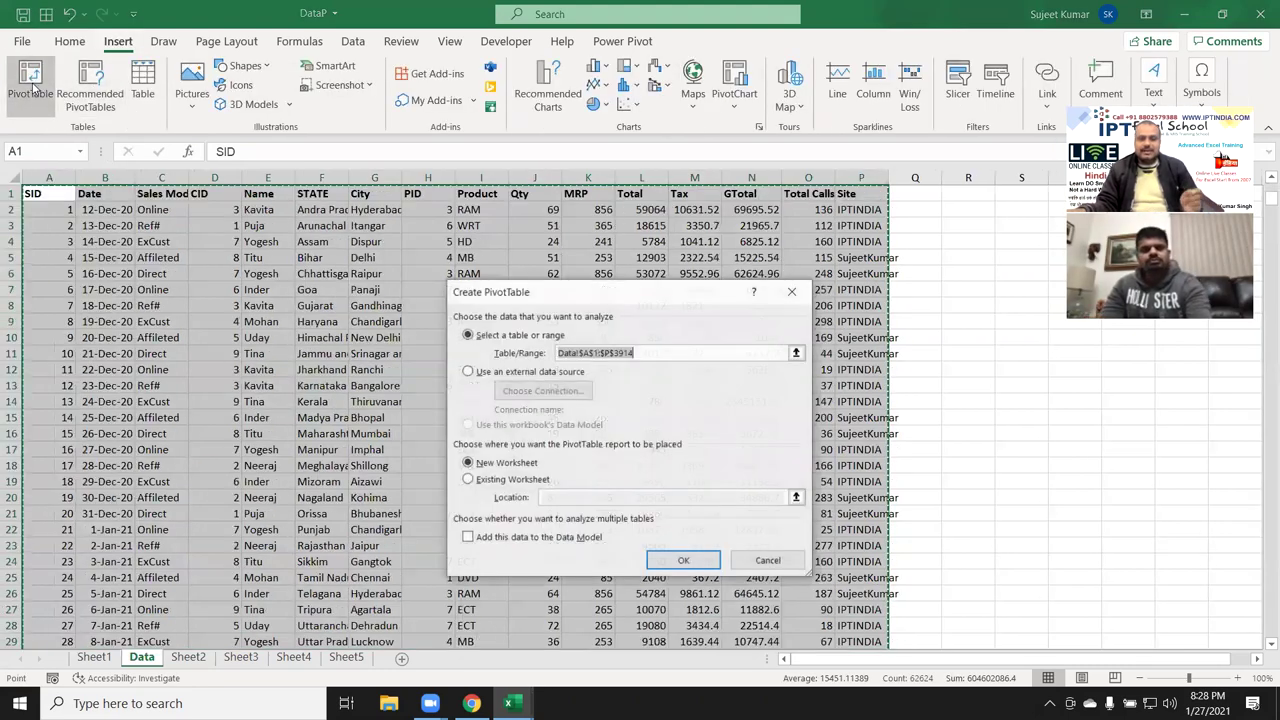
{"action": "left_click", "coordinate": [684, 562]}
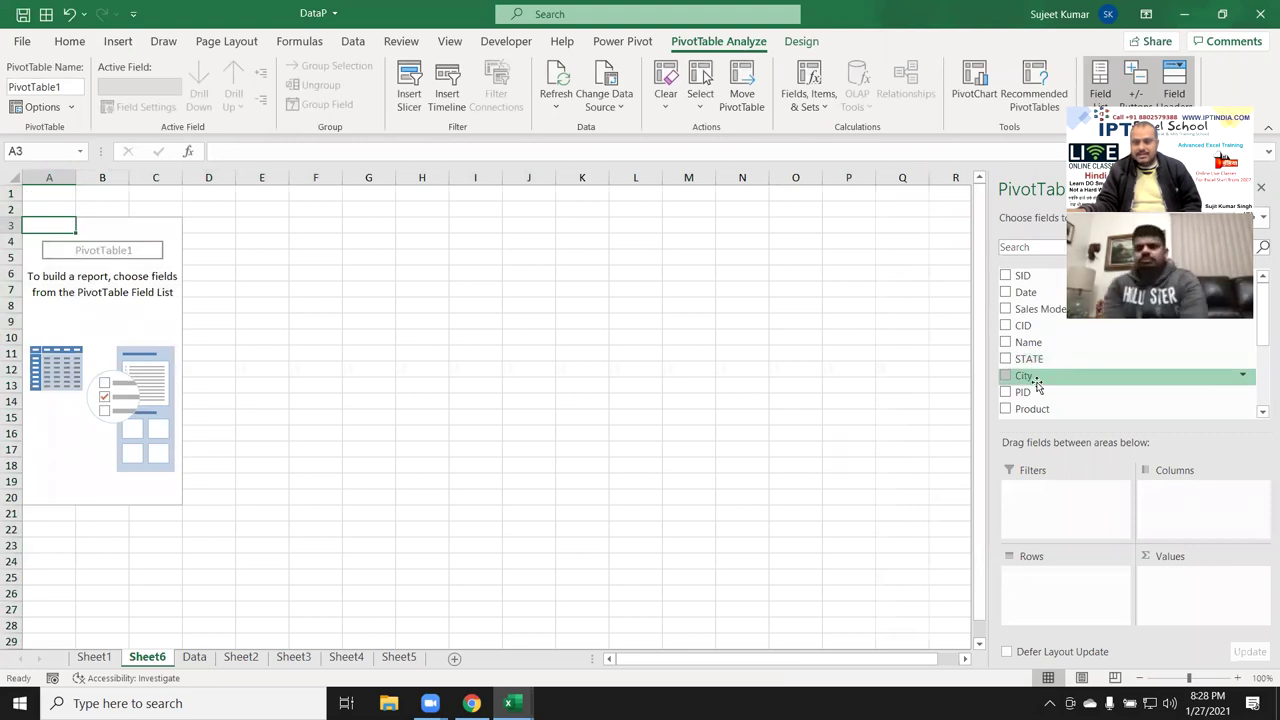
{"action": "scroll", "coordinate": [1038, 385], "scroll_direction": "down", "scroll_amount": 2}
{"action": "left_click_drag", "start_coordinate": [1025, 345], "coordinate": [1058, 596]}
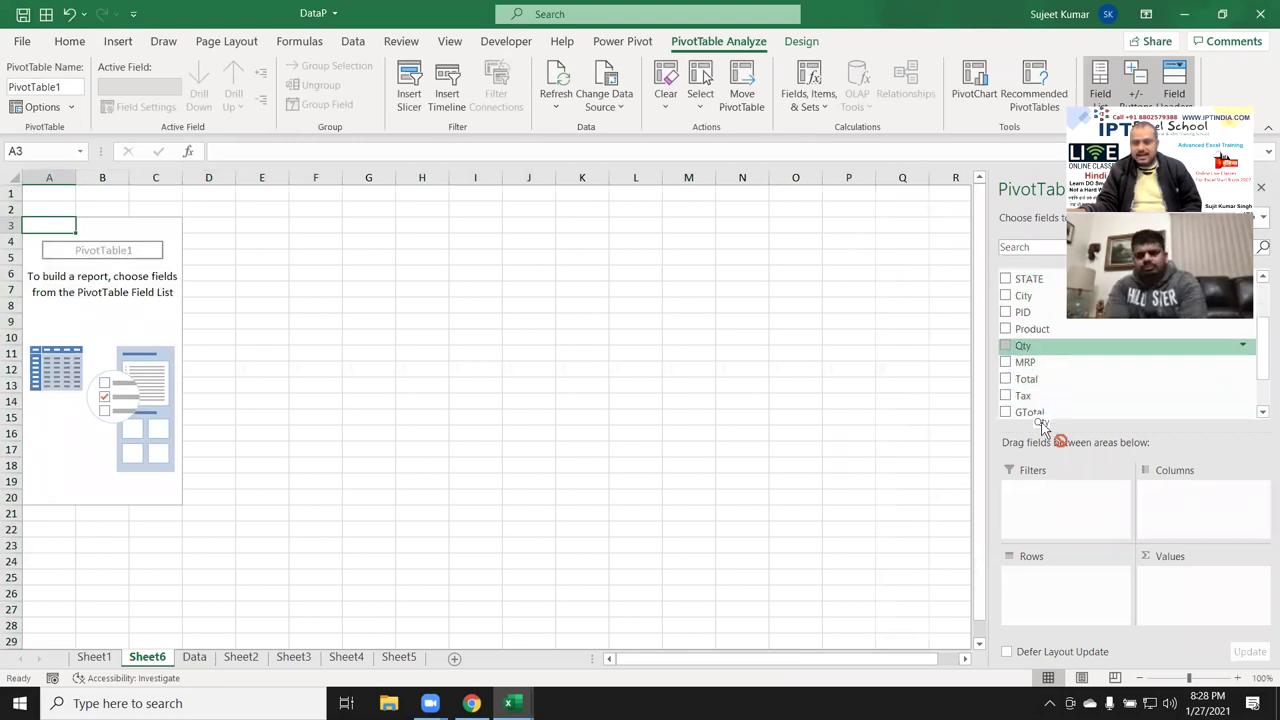
{"action": "left_click_drag", "start_coordinate": [1024, 345], "coordinate": [1172, 594]}
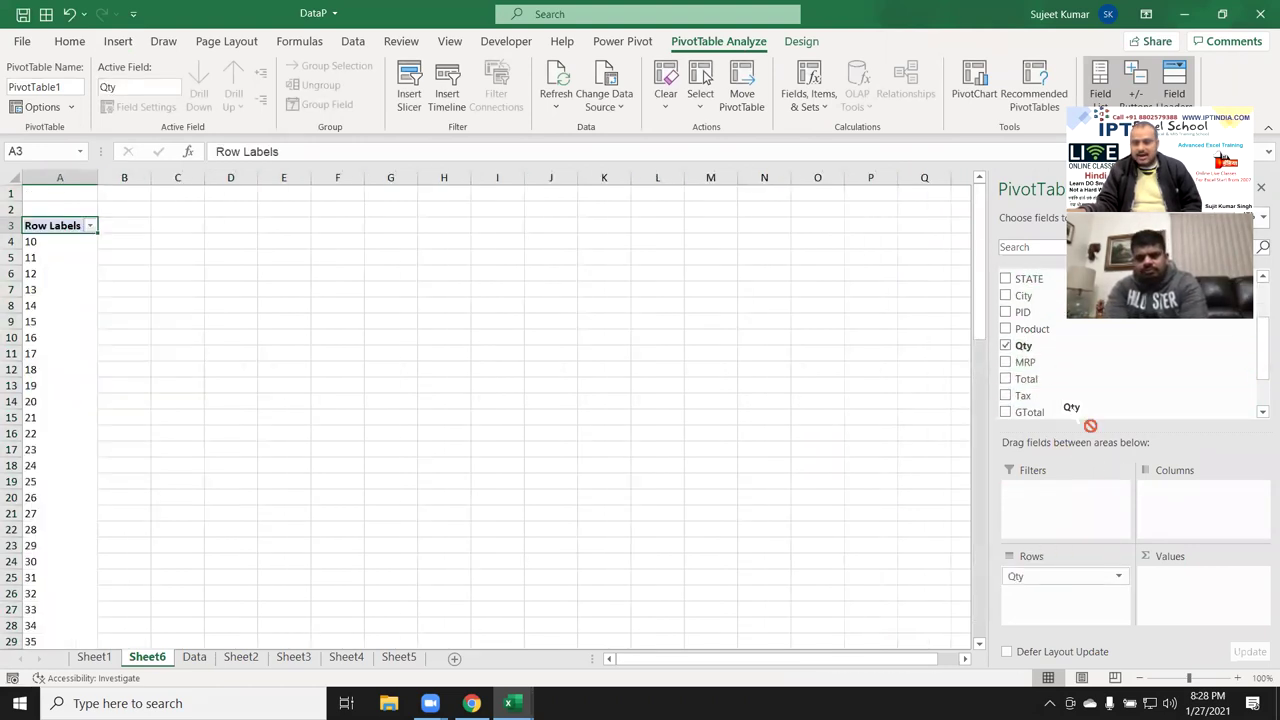
Group the Qty row labels by 10, giving bands 10-19 to 80-90 totalling 199014
{"action": "right_click", "coordinate": [80, 314]}
{"action": "left_click", "coordinate": [150, 510]}
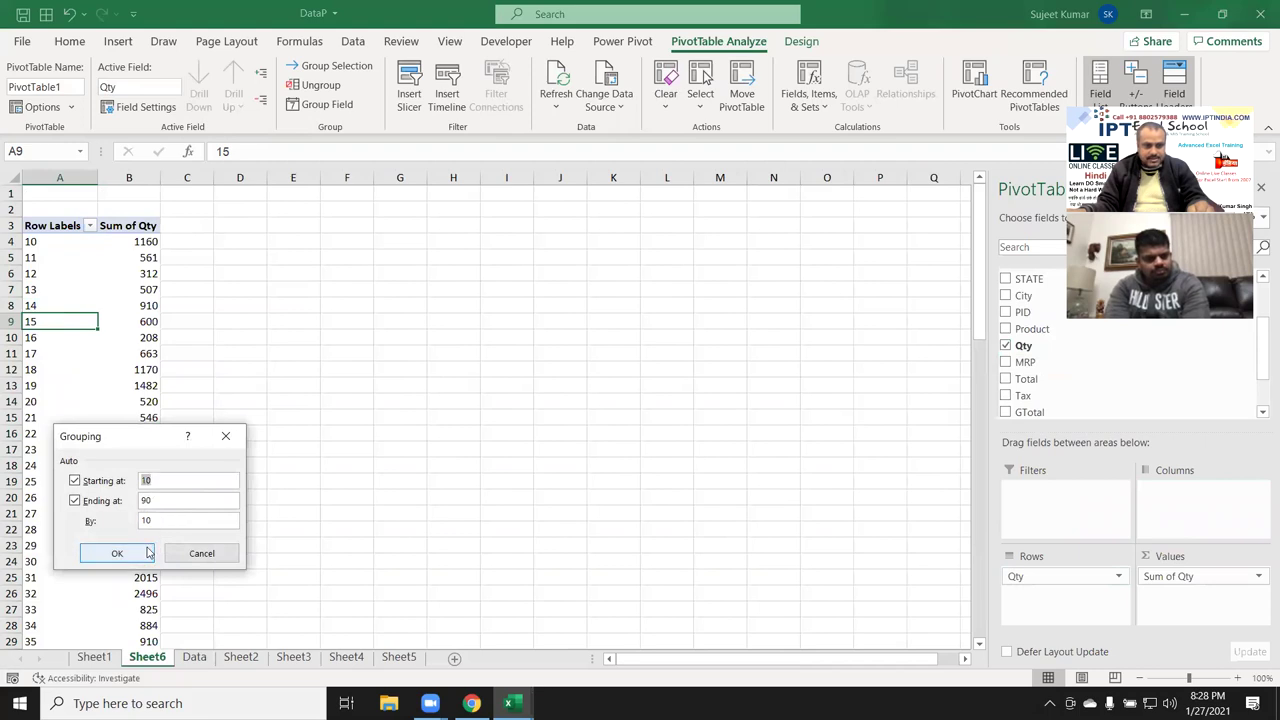
{"action": "left_click", "coordinate": [147, 553]}
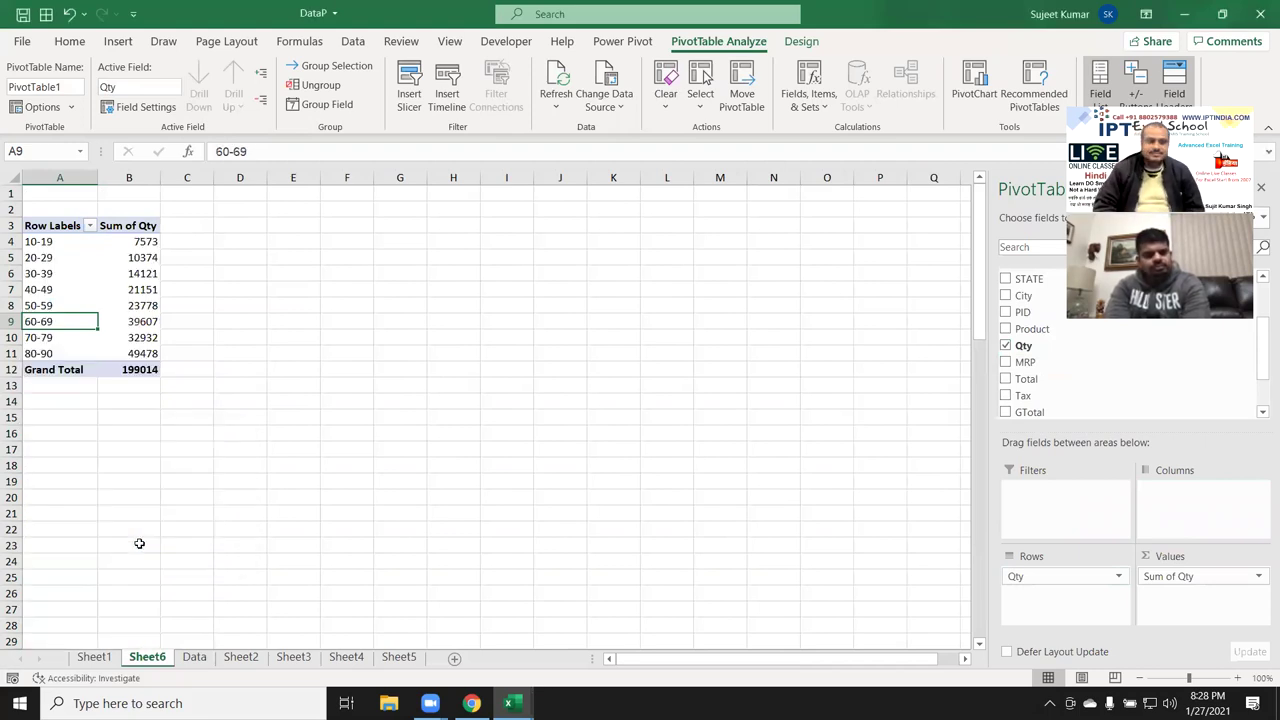
{"action": "key", "text": "Down"}
{"action": "key", "text": "Down"}
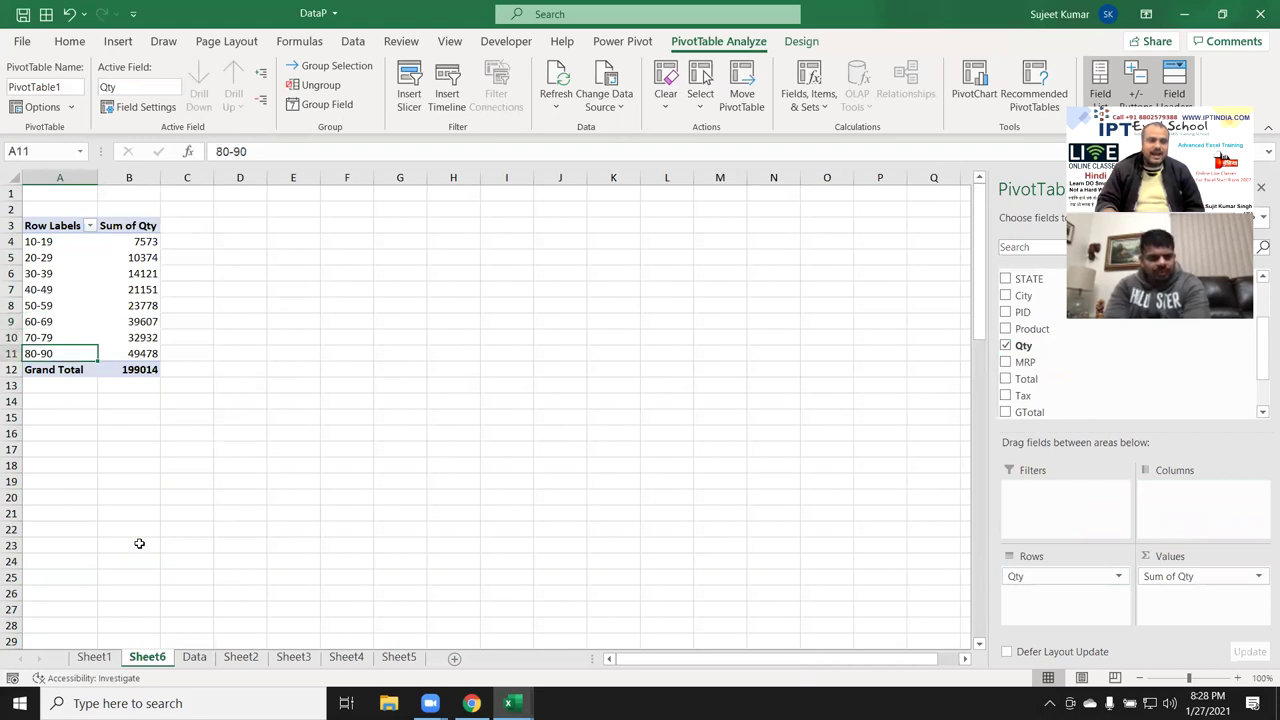
{"action": "key", "text": "Right"}
{"action": "key", "text": "Right"}
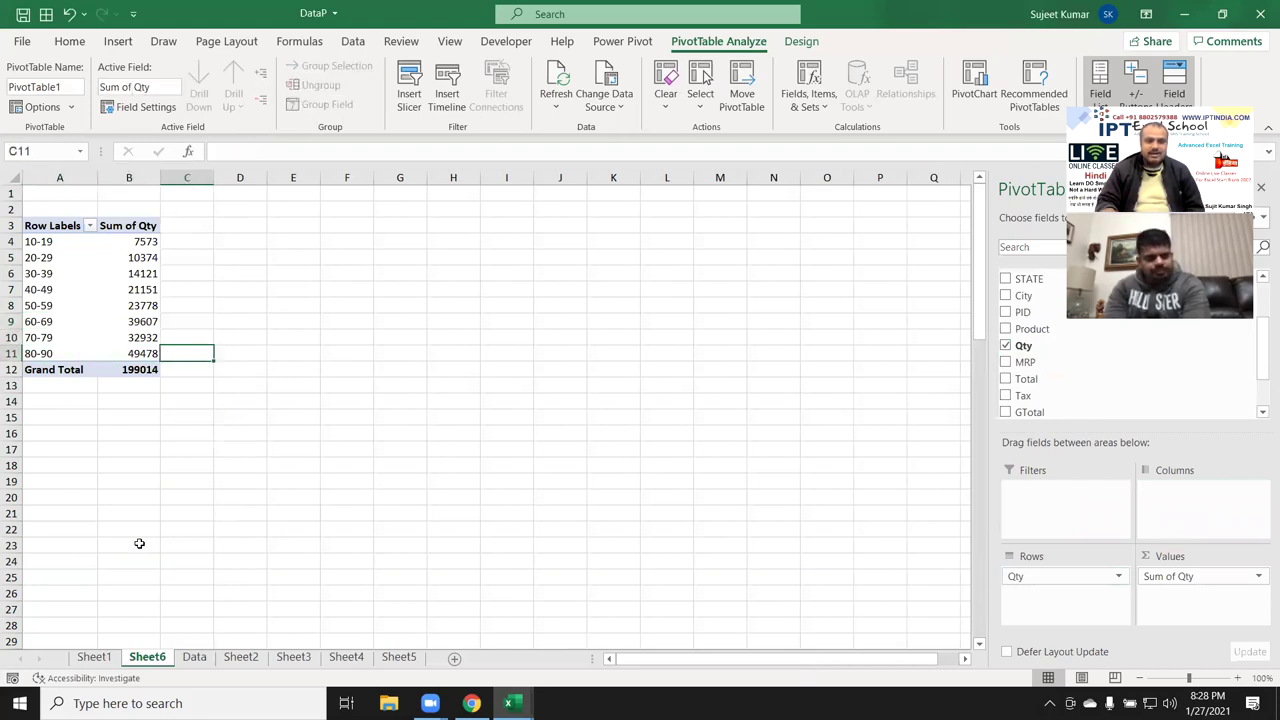
{"action": "key", "text": "Left"}
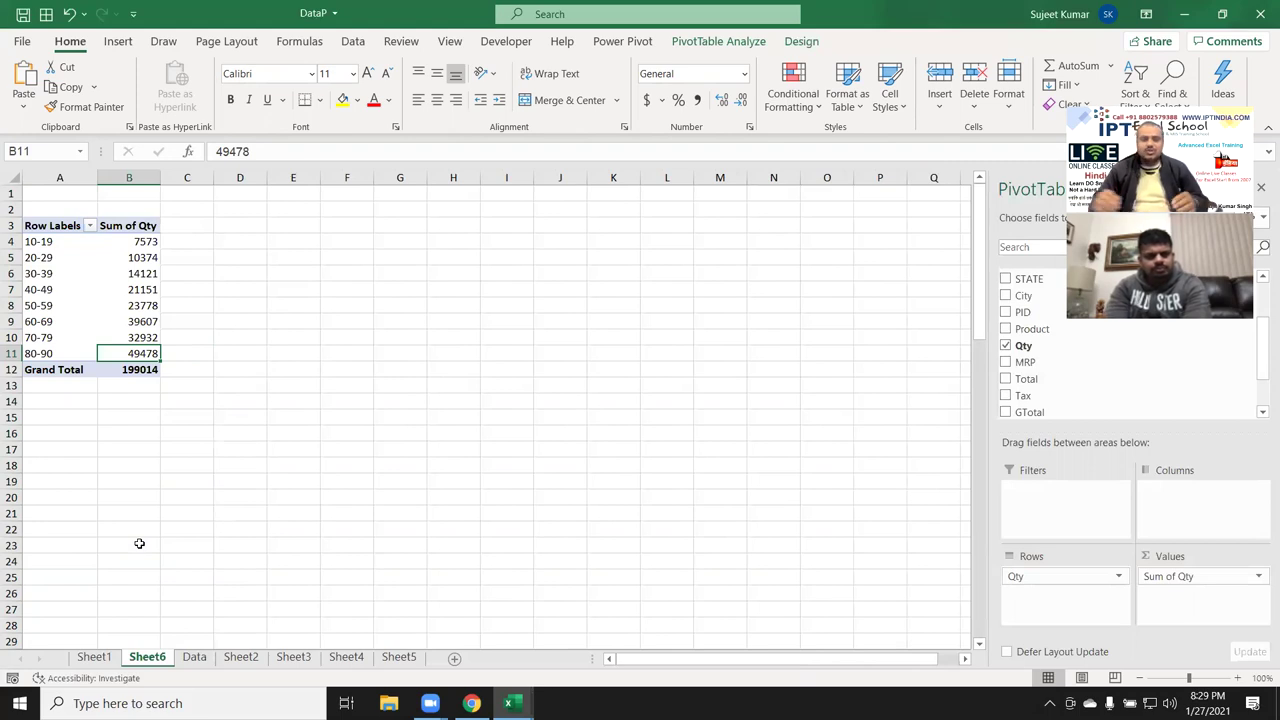
Switch to Sheet4, then back to Sheet5 with the Excel uses list
{"action": "left_click", "coordinate": [346, 657]}
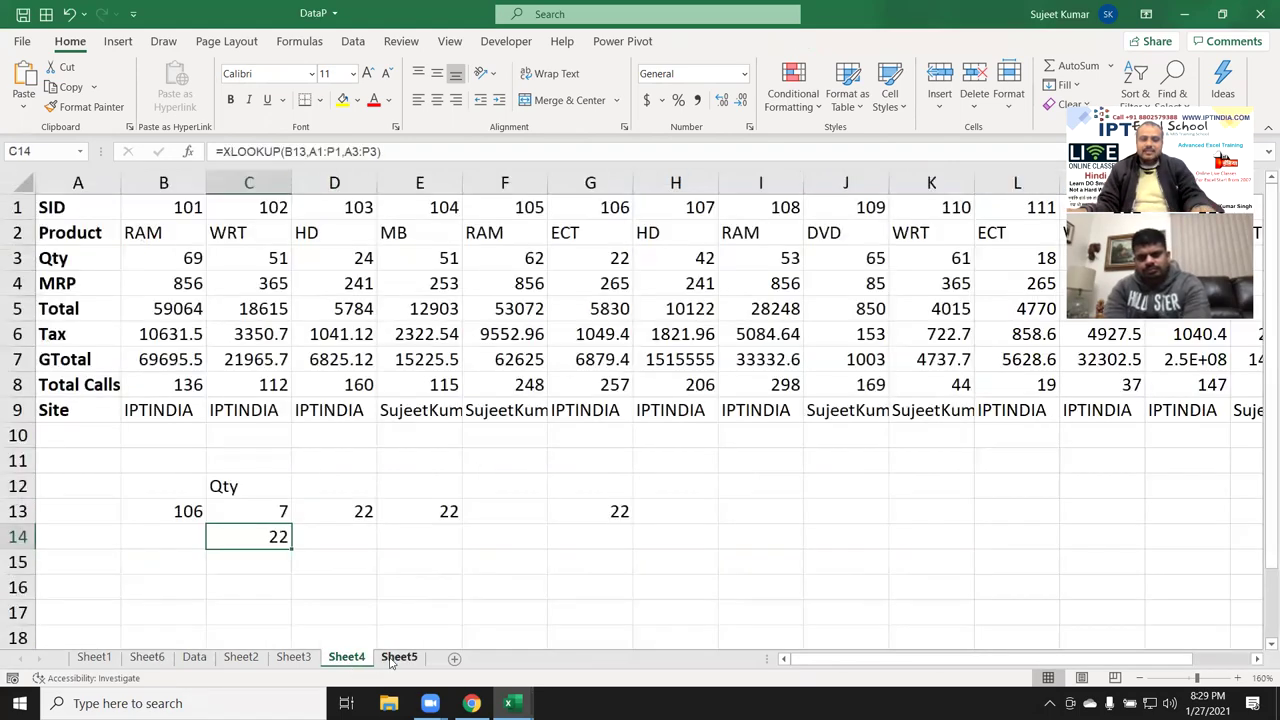
{"action": "left_click", "coordinate": [397, 657]}
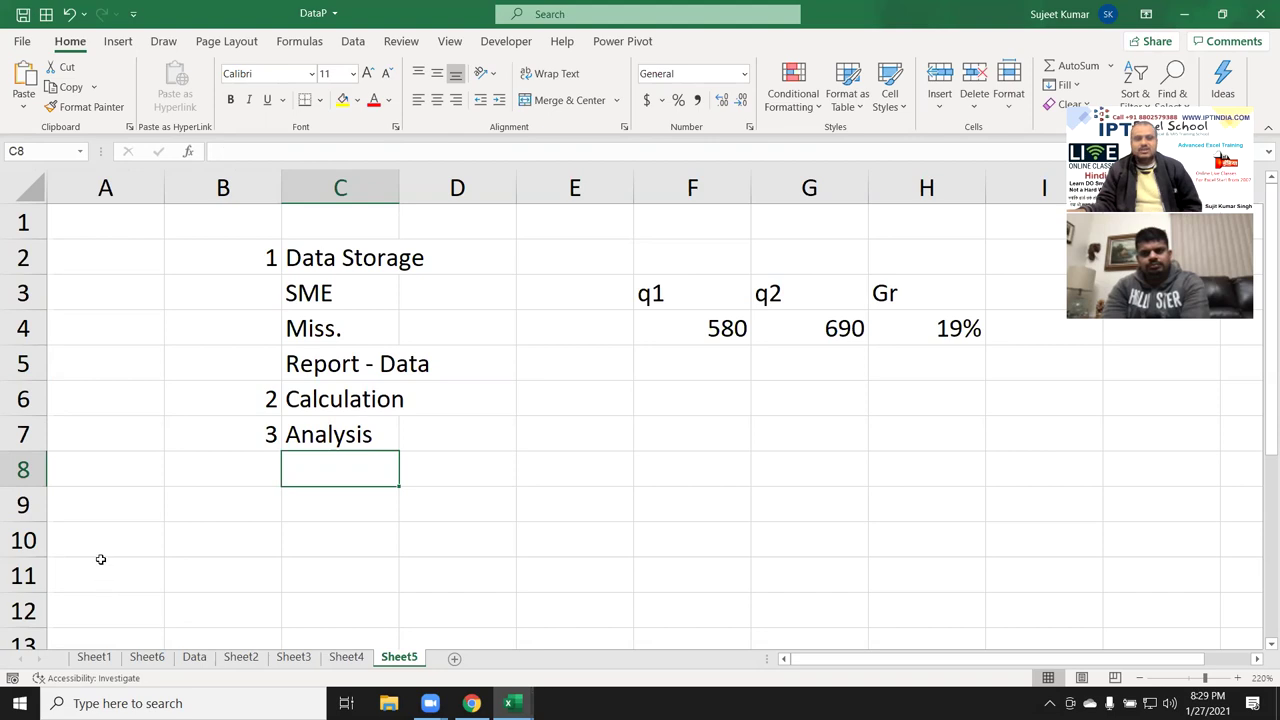
Open the Browse dialog from File > Open to look for an existing workbook
{"action": "left_click", "coordinate": [28, 42]}
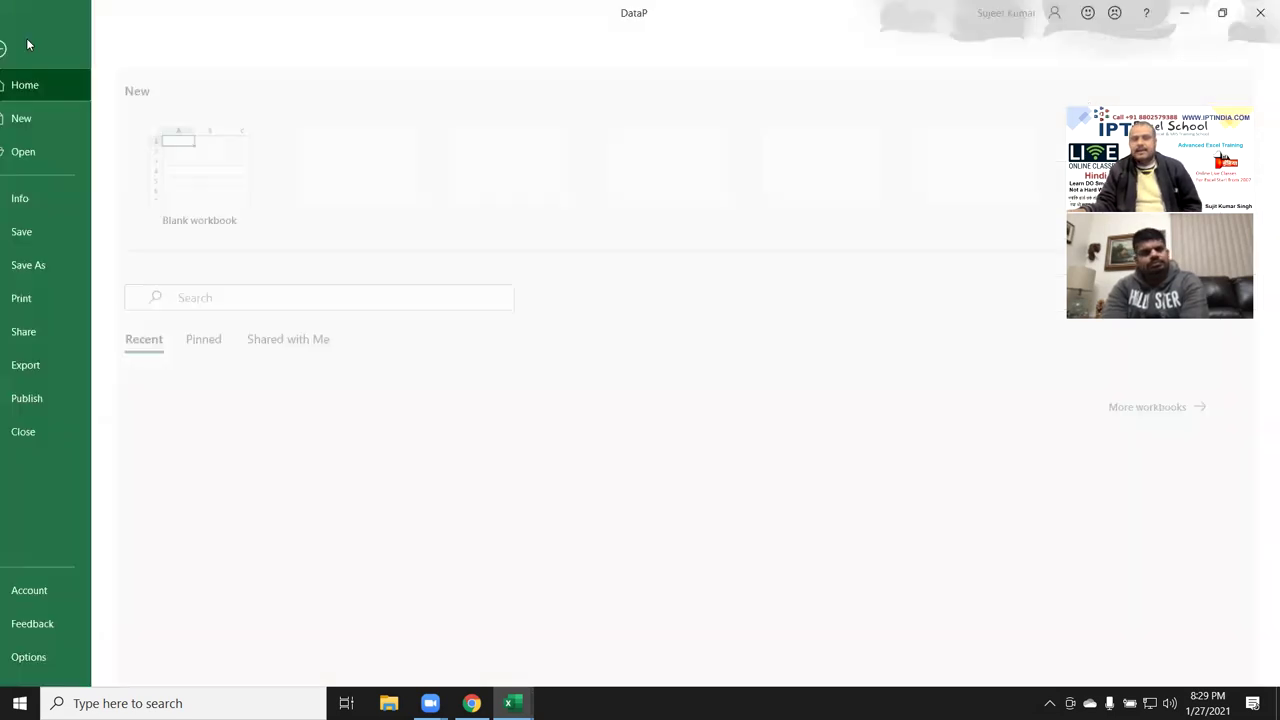
{"action": "scroll", "coordinate": [366, 563], "scroll_direction": "down", "scroll_amount": 3}
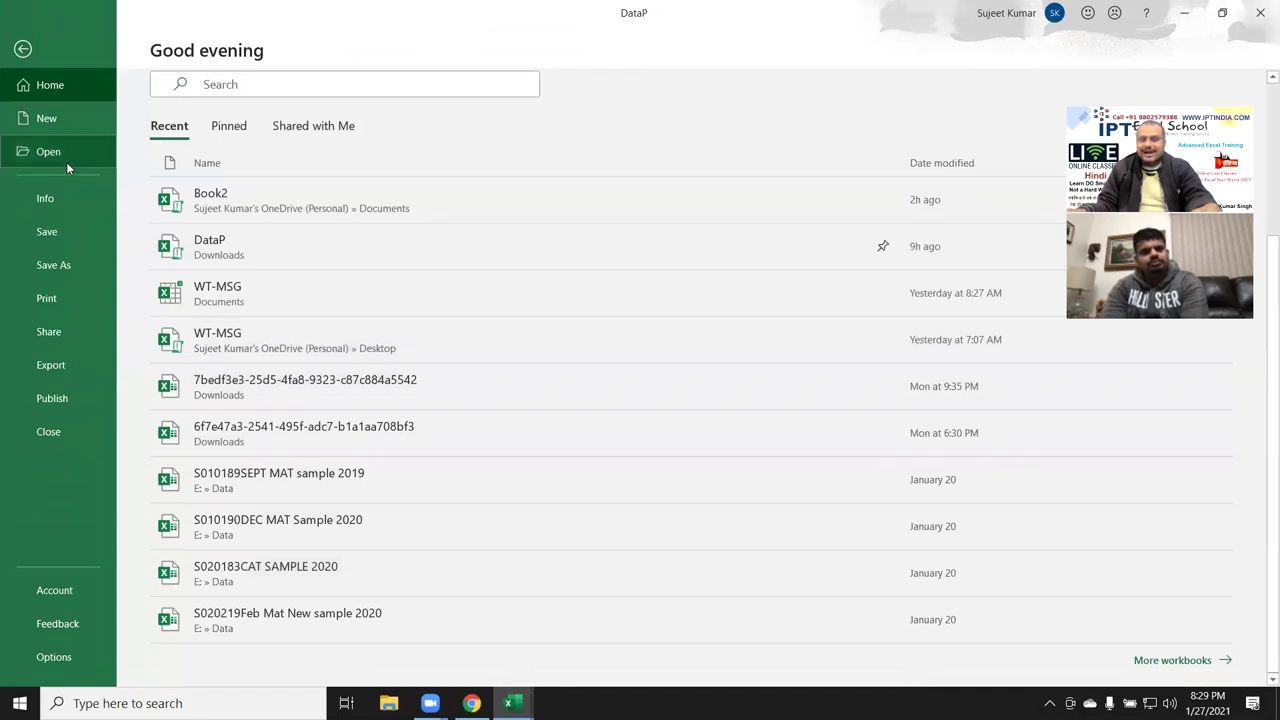
{"action": "left_click", "coordinate": [66, 162]}
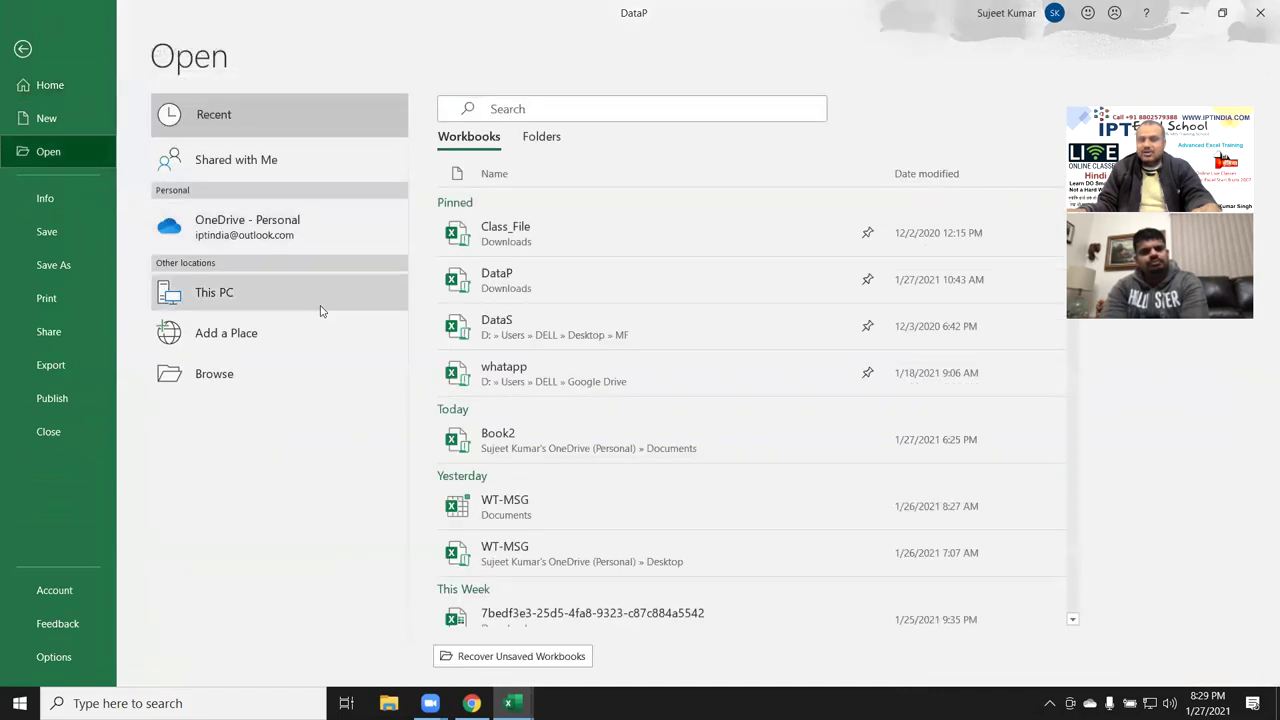
{"action": "left_click", "coordinate": [284, 380]}
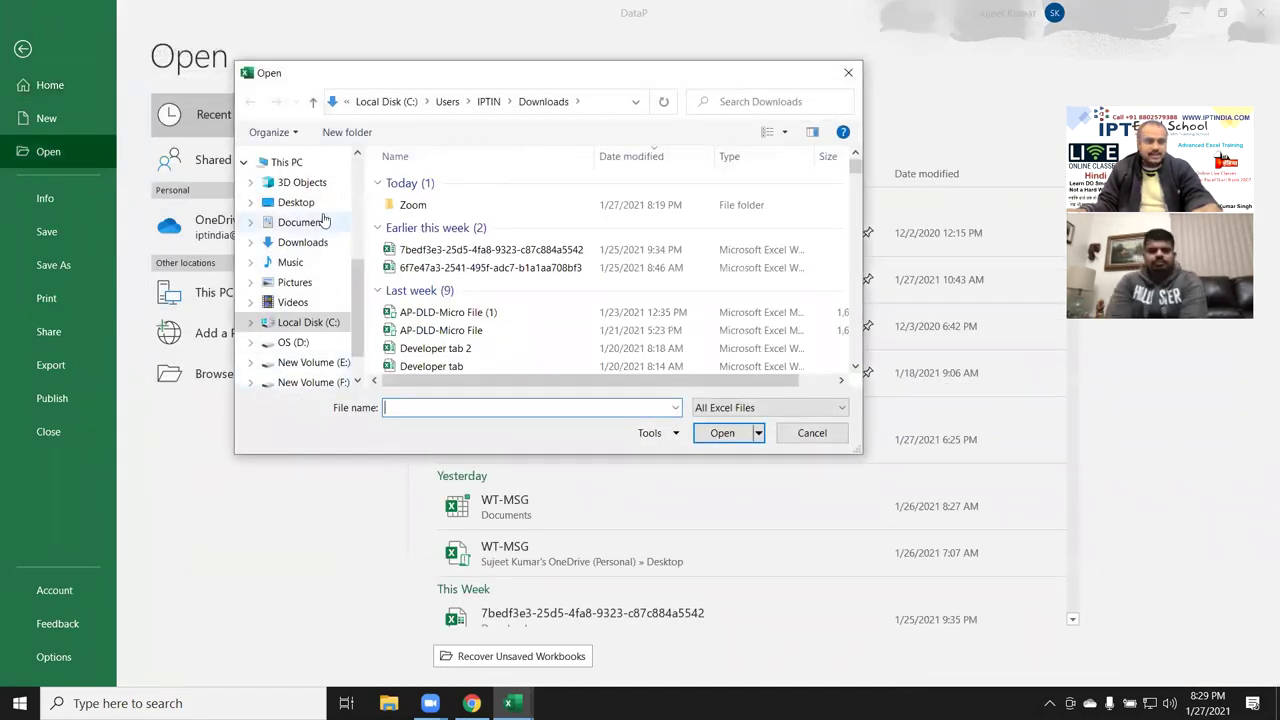
Go to E:\Disk-3\3.Dashboard\SAmple File and open the Team-Performance-Dashboard workbook
{"action": "left_click", "coordinate": [303, 242]}
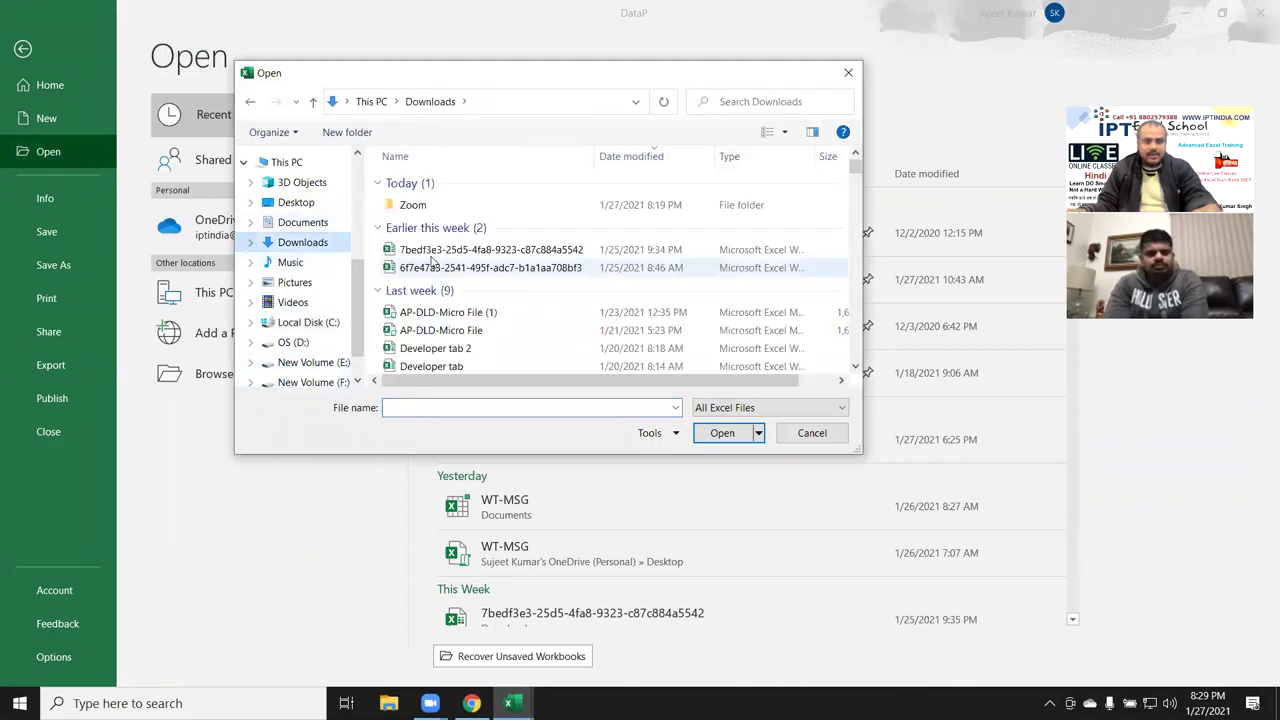
{"action": "left_click", "coordinate": [327, 383]}
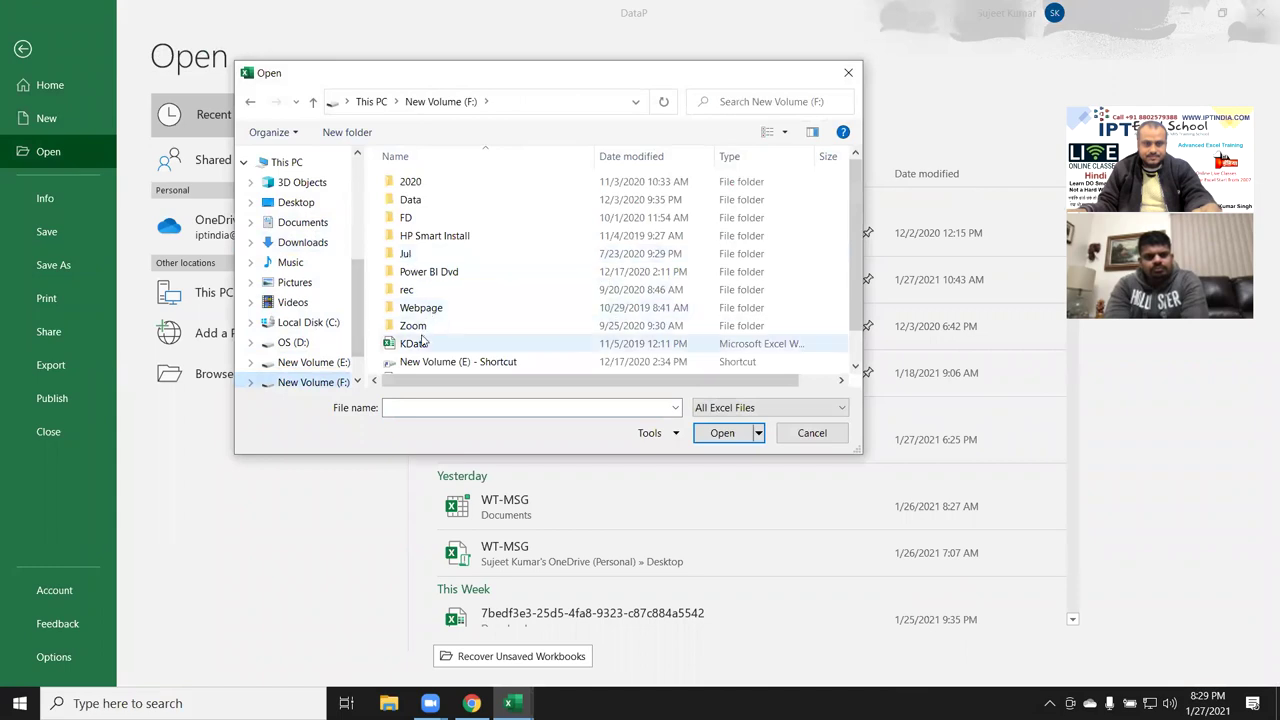
{"action": "left_click", "coordinate": [410, 206]}
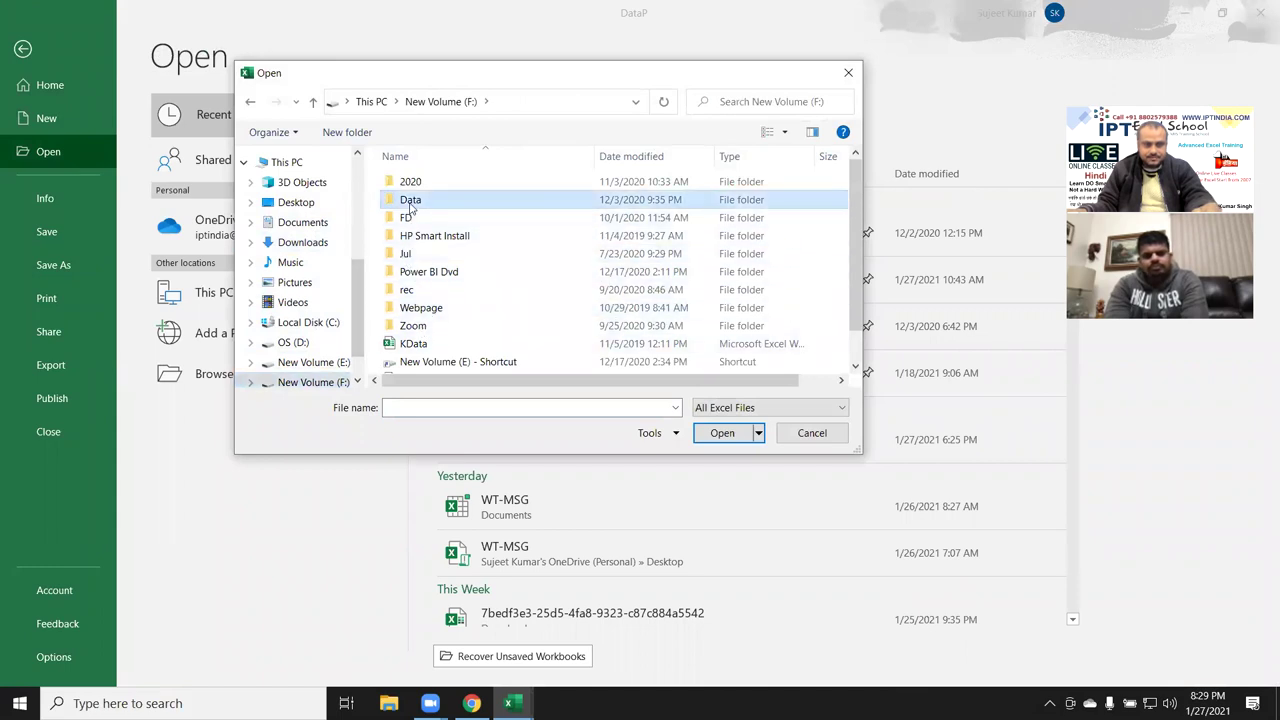
{"action": "scroll", "coordinate": [425, 300], "scroll_direction": "down", "scroll_amount": 1}
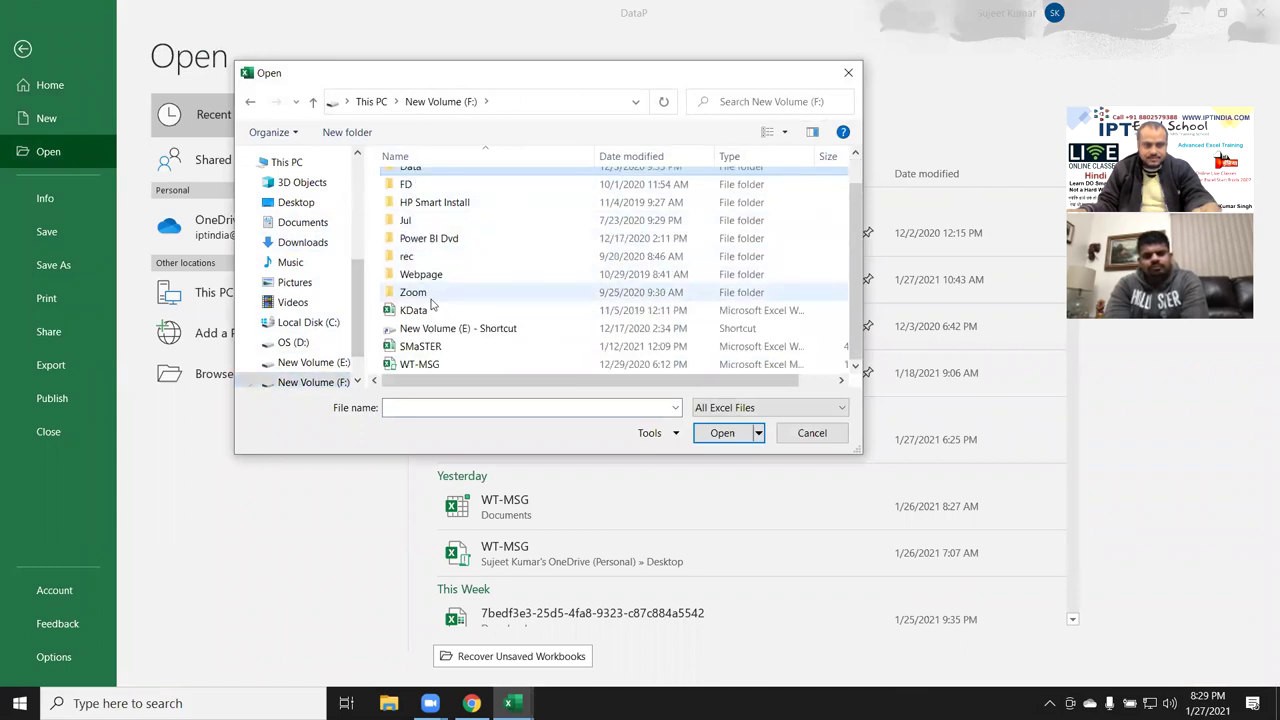
{"action": "left_click", "coordinate": [330, 363]}
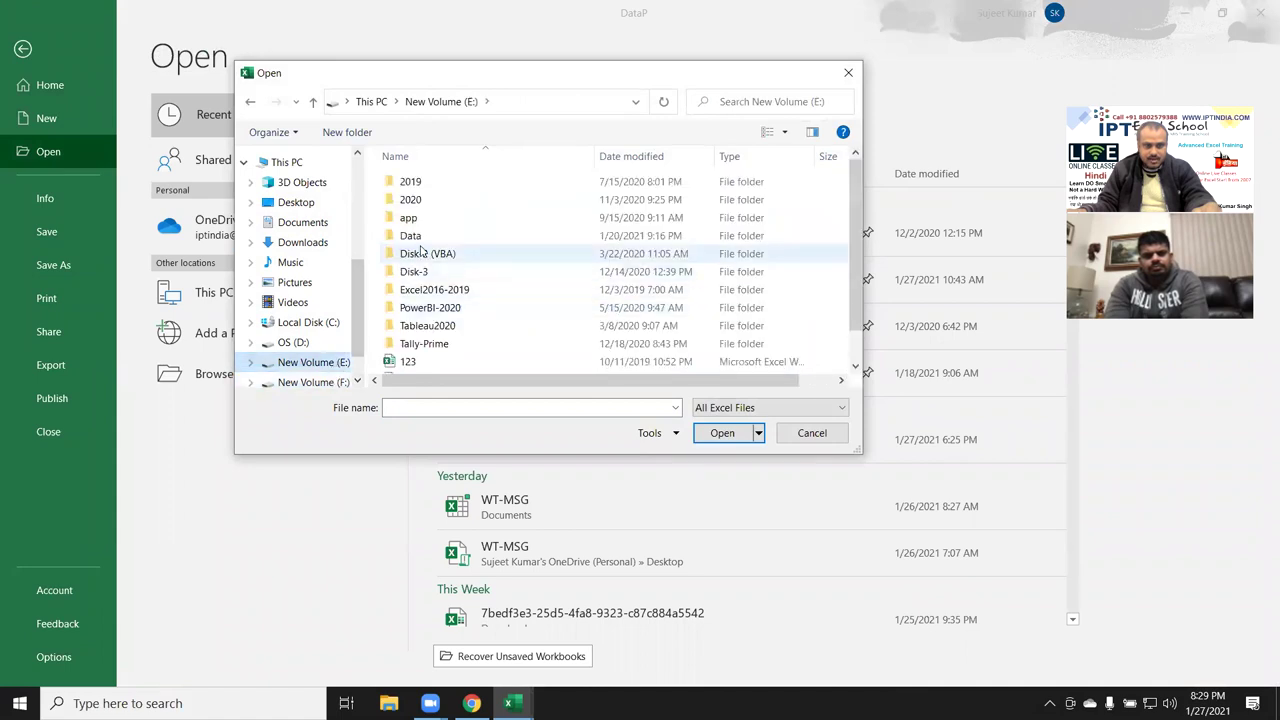
{"action": "double_click", "coordinate": [425, 273]}
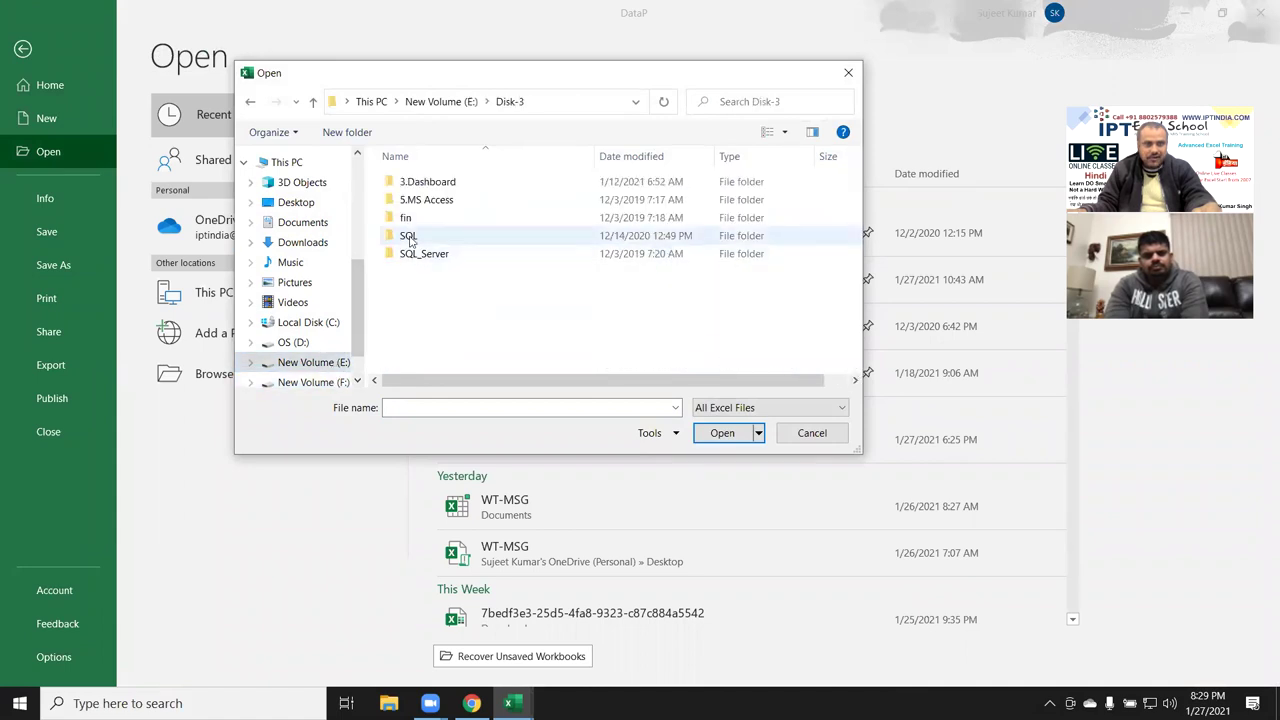
{"action": "double_click", "coordinate": [418, 184]}
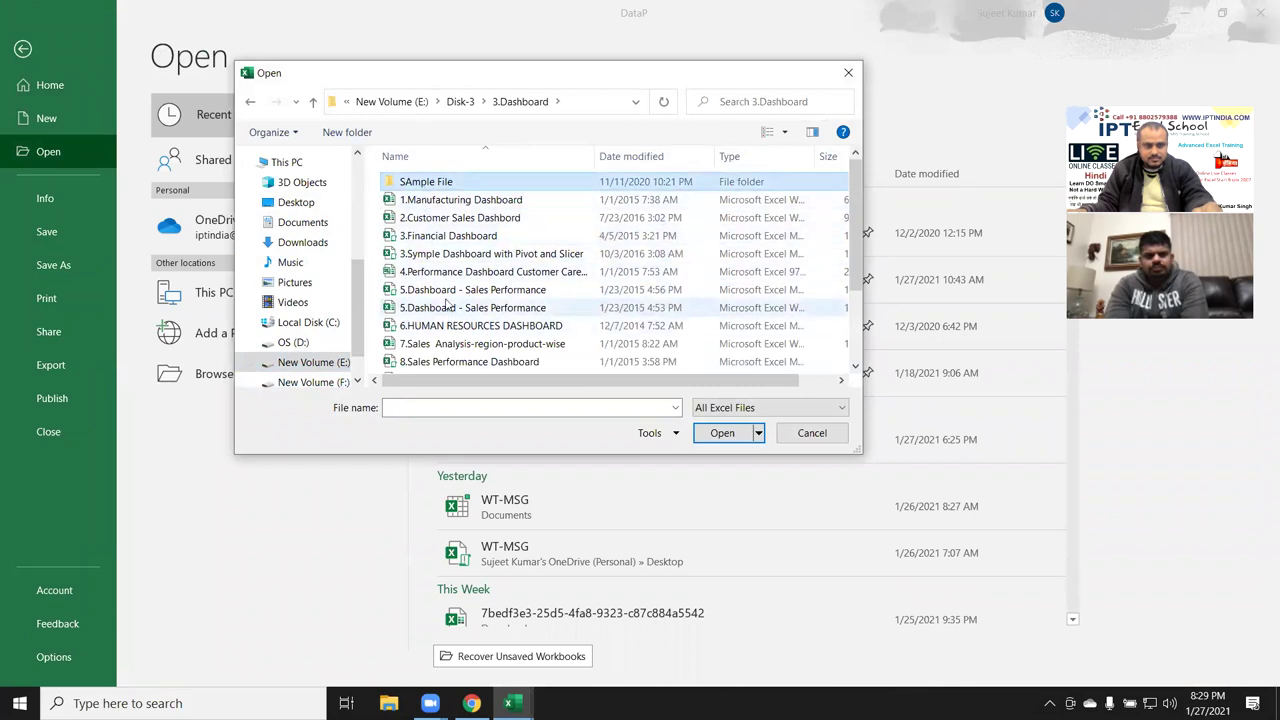
{"action": "key", "text": "Return"}
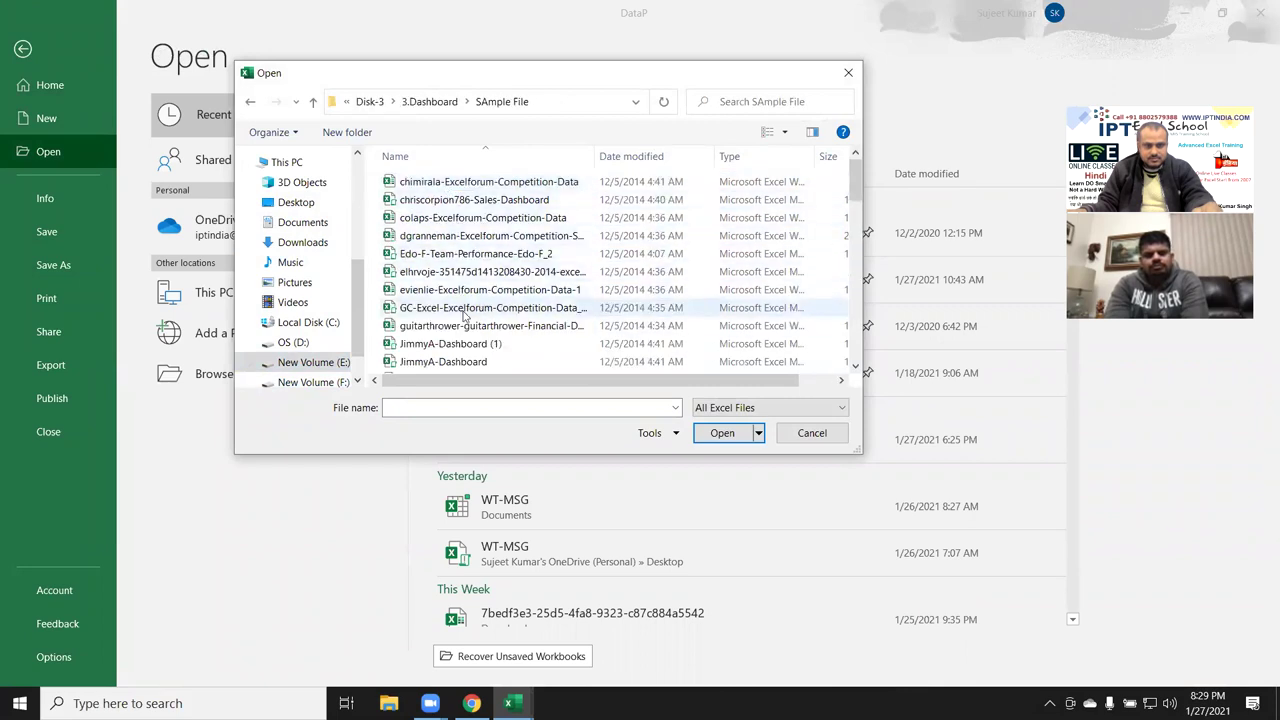
{"action": "scroll", "coordinate": [463, 320], "scroll_direction": "down", "scroll_amount": 5}
{"action": "left_click", "coordinate": [458, 330]}
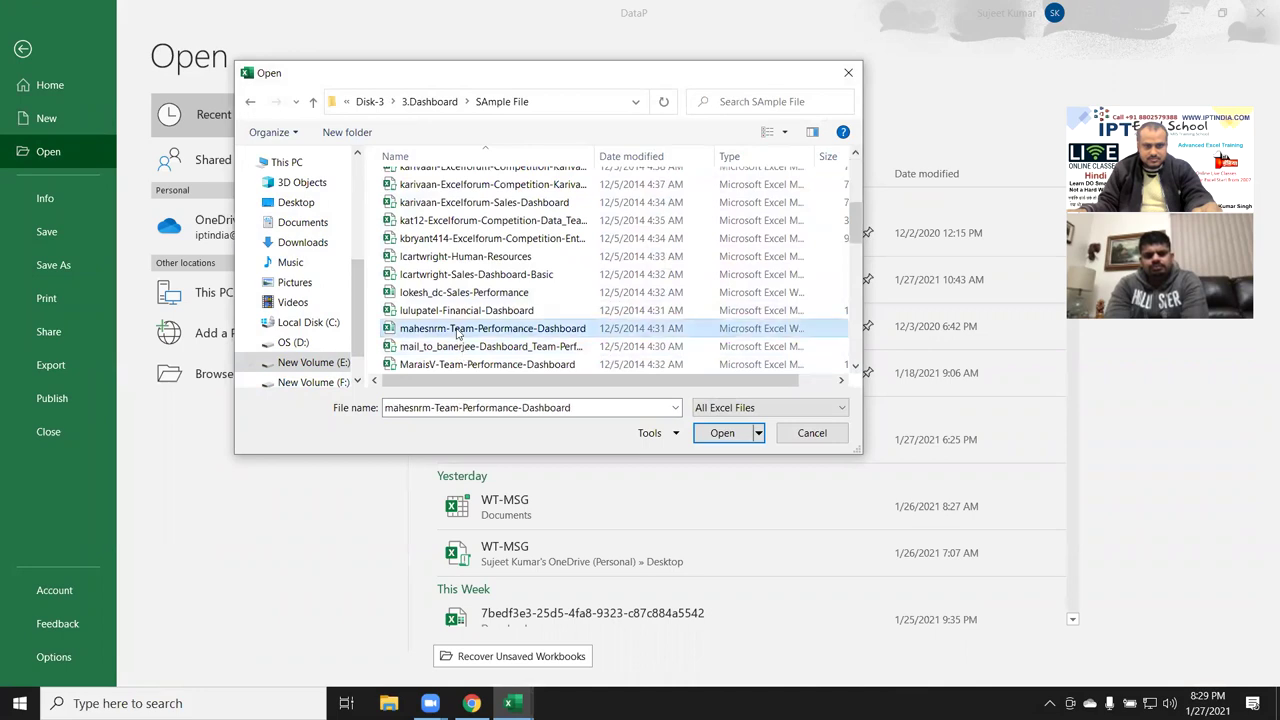
{"action": "double_click", "coordinate": [458, 330]}
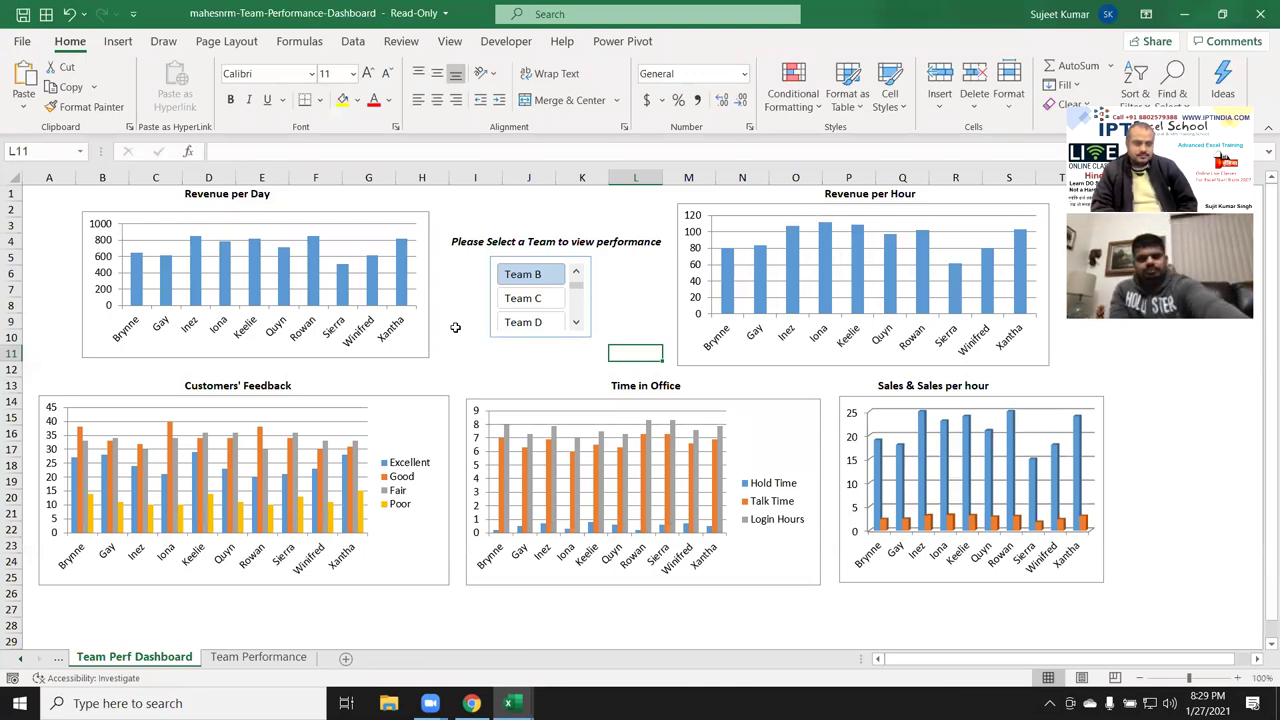
Filter the dashboard to Team C, then Team D, and glance at the Team Performance data sheet
{"action": "left_click", "coordinate": [527, 305]}
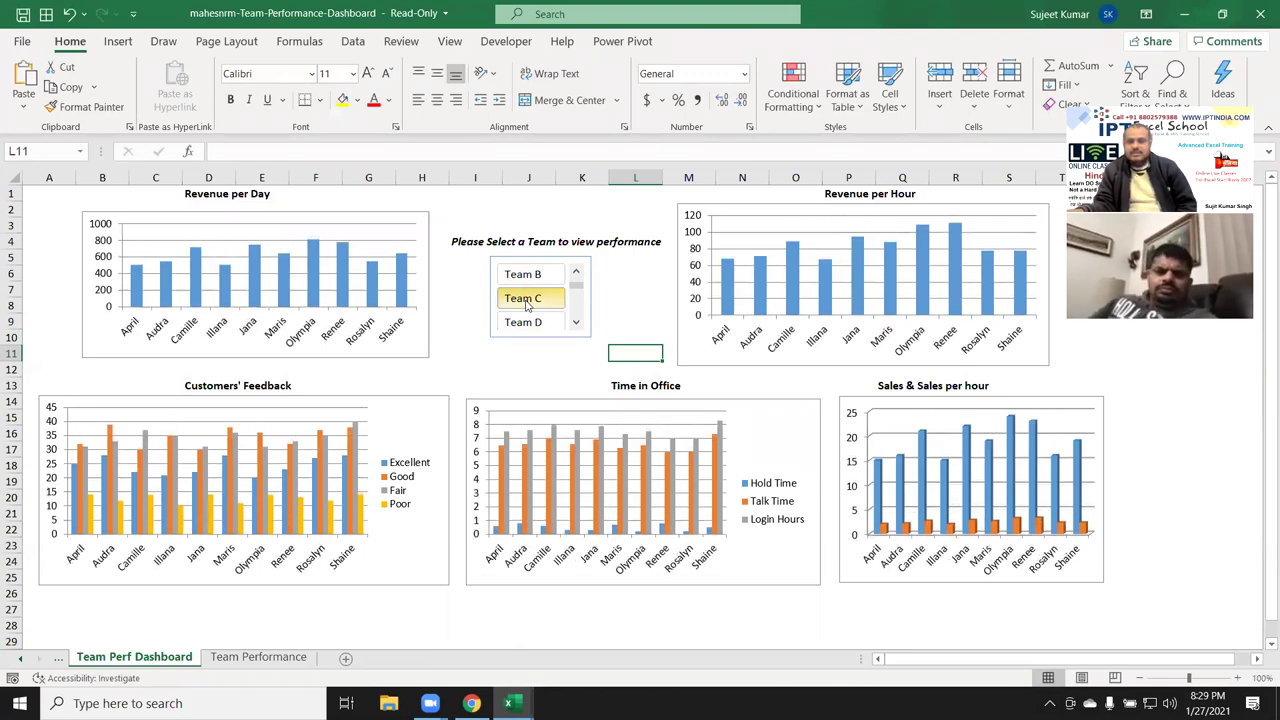
{"action": "left_click", "coordinate": [535, 323]}
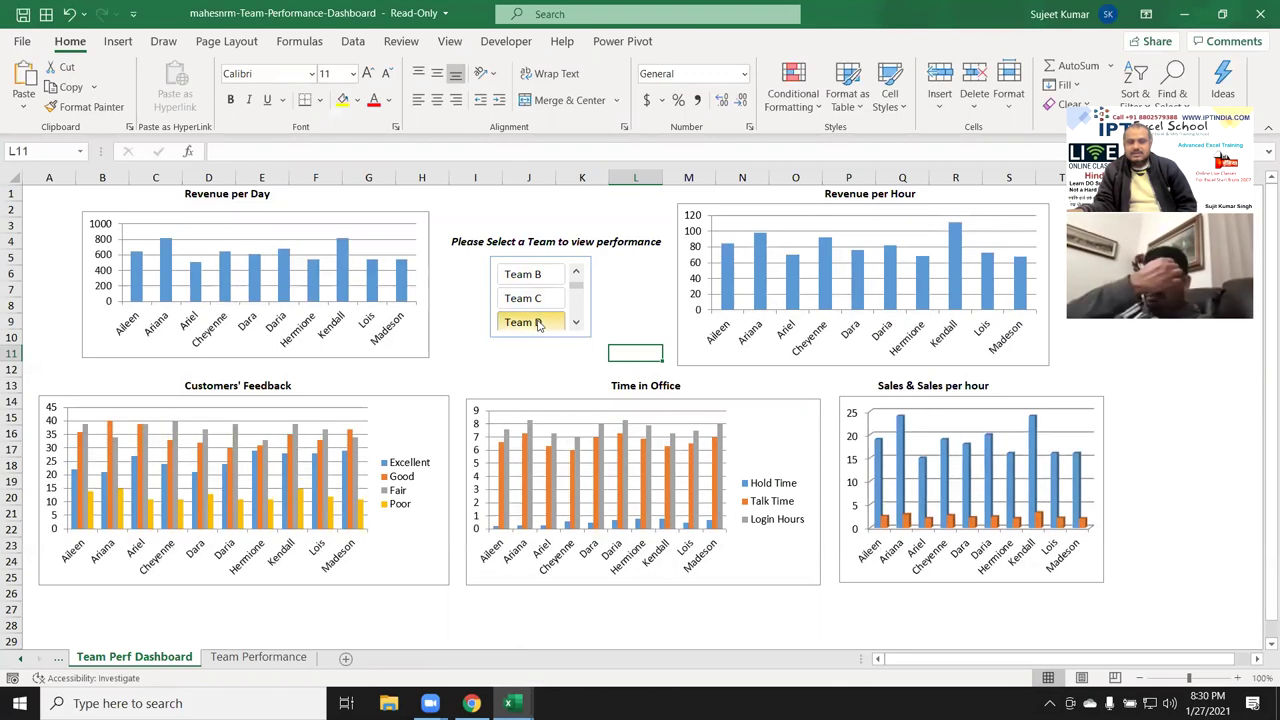
{"action": "scroll", "coordinate": [557, 328], "scroll_direction": "down", "scroll_amount": 3}
{"action": "scroll", "coordinate": [557, 328], "scroll_direction": "up", "scroll_amount": 3}
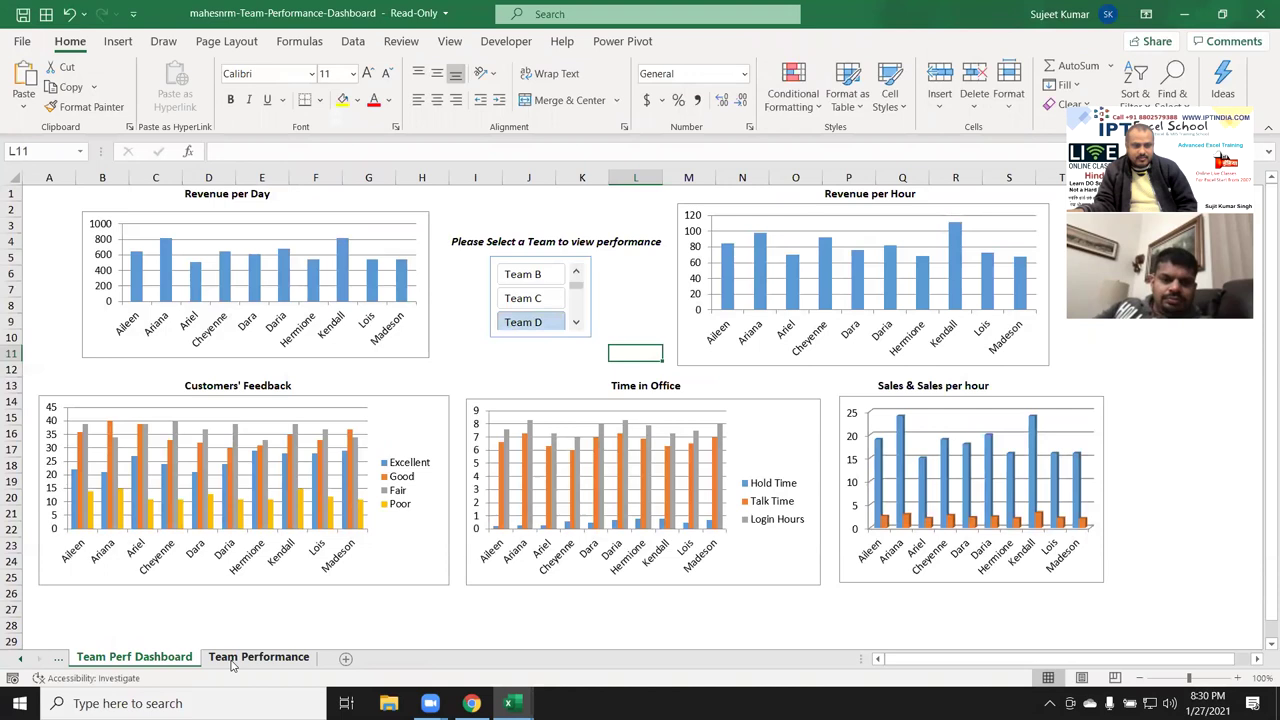
{"action": "left_click", "coordinate": [258, 657]}
{"action": "left_click", "coordinate": [134, 657]}
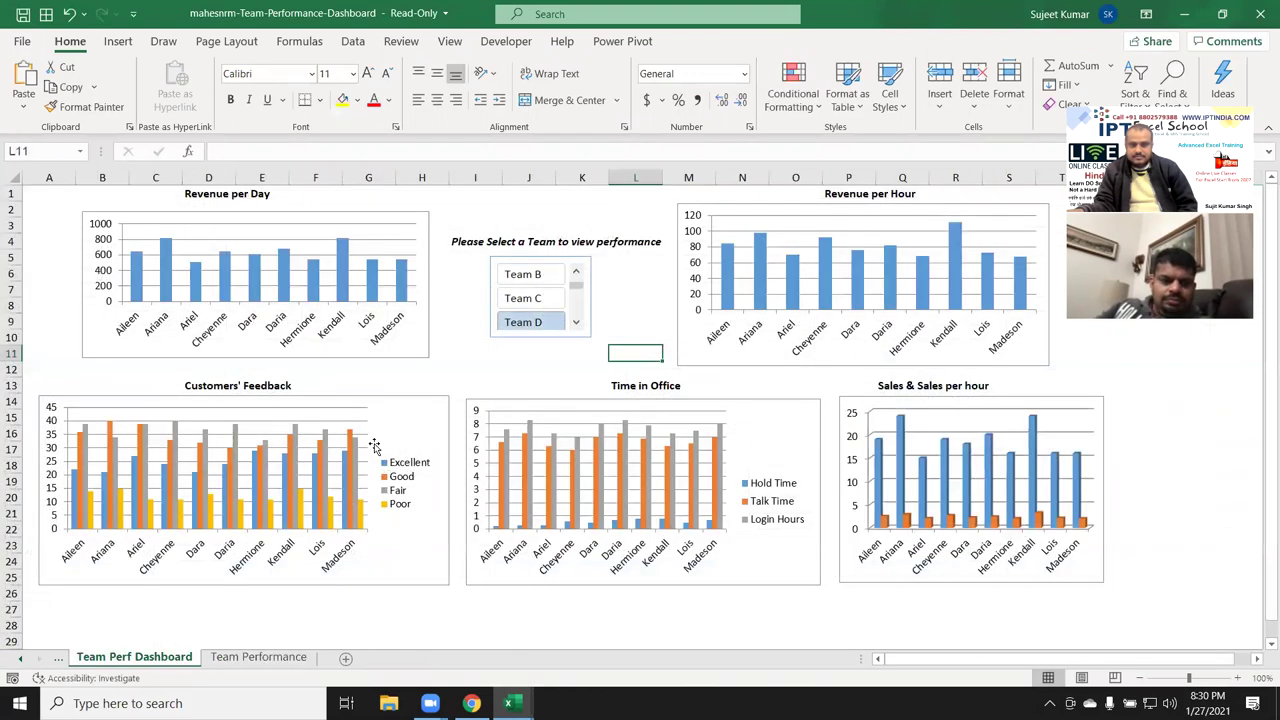
Switch the slicer between Team B and Team C, ending on Team C, then close the workbook
{"action": "left_click", "coordinate": [523, 298]}
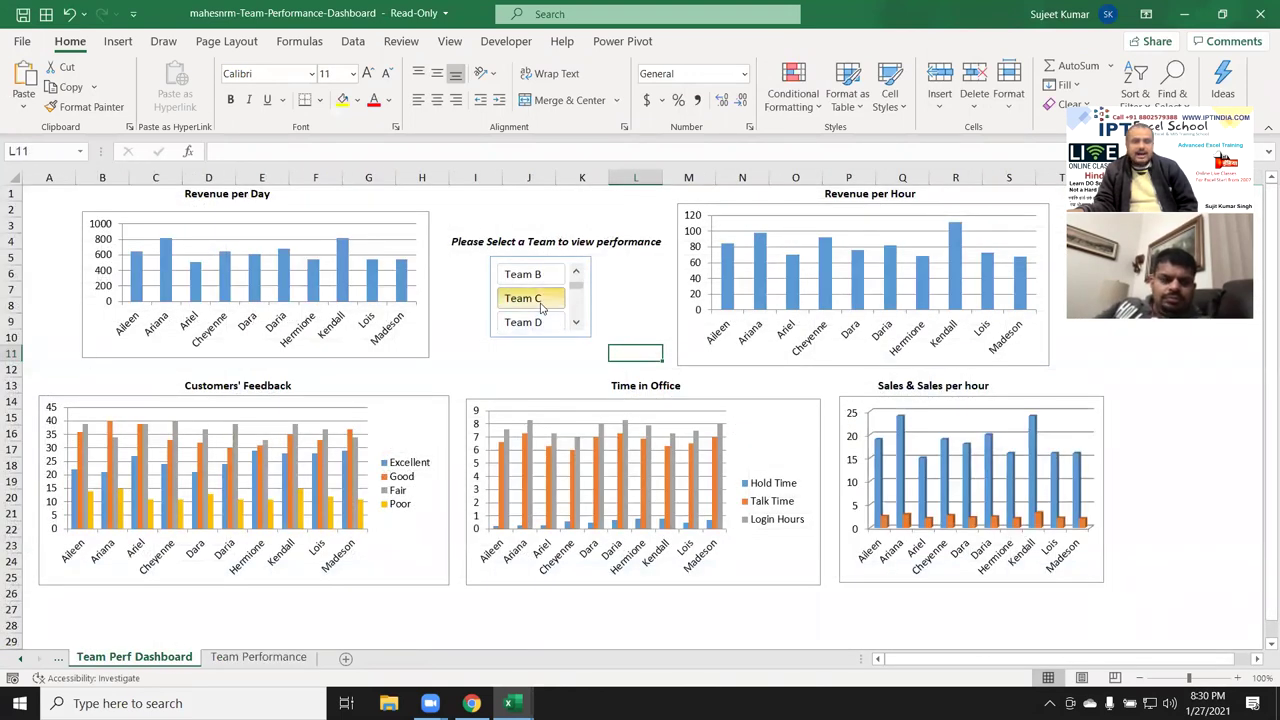
{"action": "left_click", "coordinate": [535, 274]}
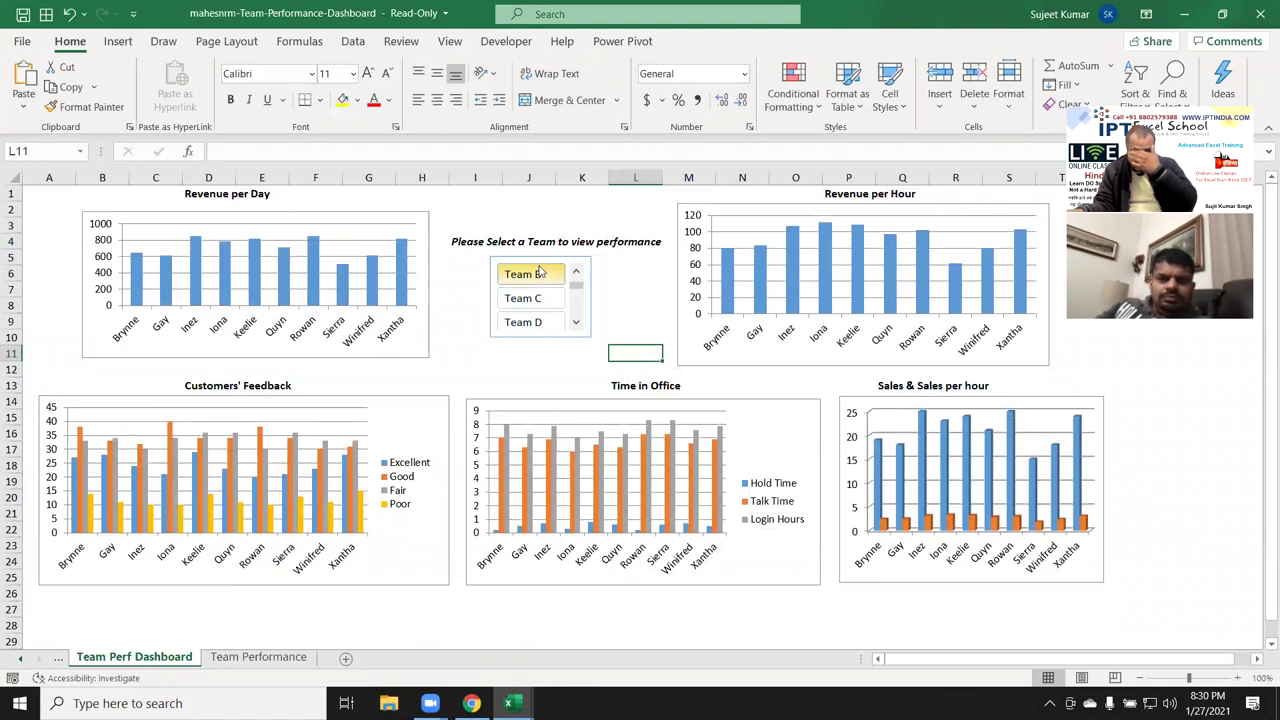
{"action": "left_click", "coordinate": [576, 322]}
{"action": "left_click", "coordinate": [576, 322]}
{"action": "left_click", "coordinate": [576, 322]}
{"action": "left_click", "coordinate": [576, 322]}
{"action": "left_click", "coordinate": [576, 322]}
{"action": "left_click_drag", "start_coordinate": [576, 316], "coordinate": [574, 250]}
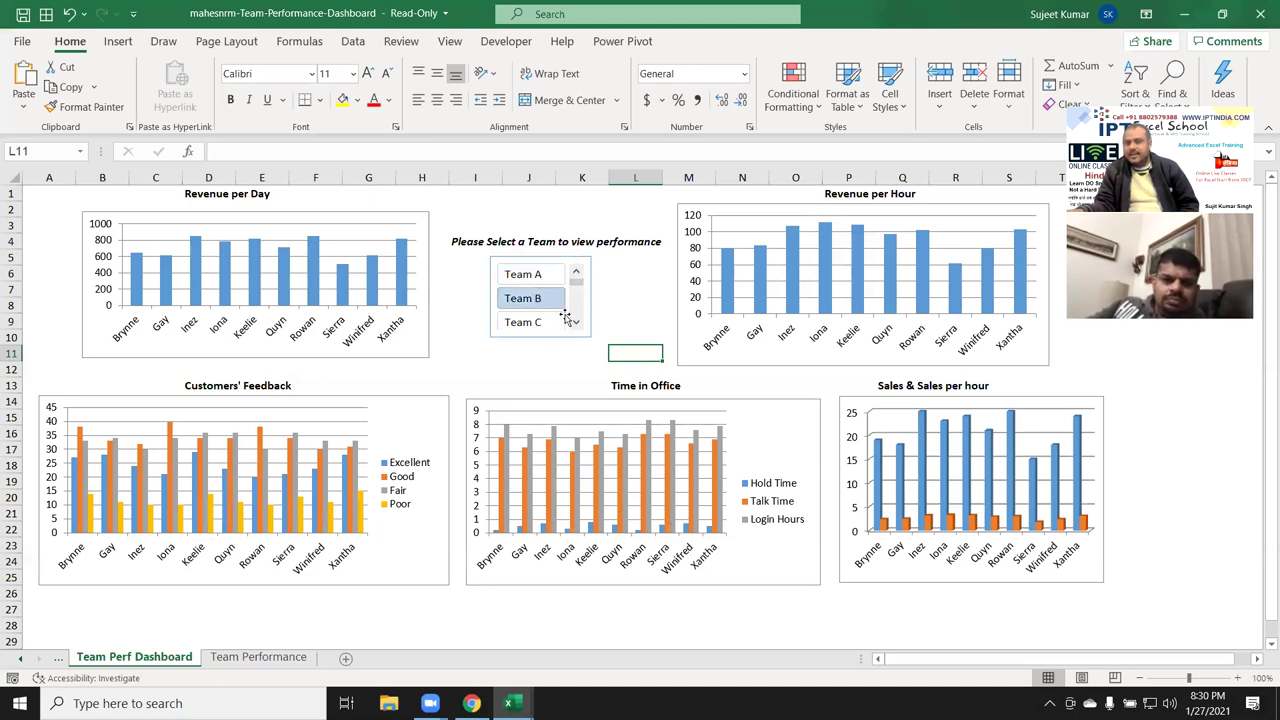
{"action": "left_click", "coordinate": [525, 298]}
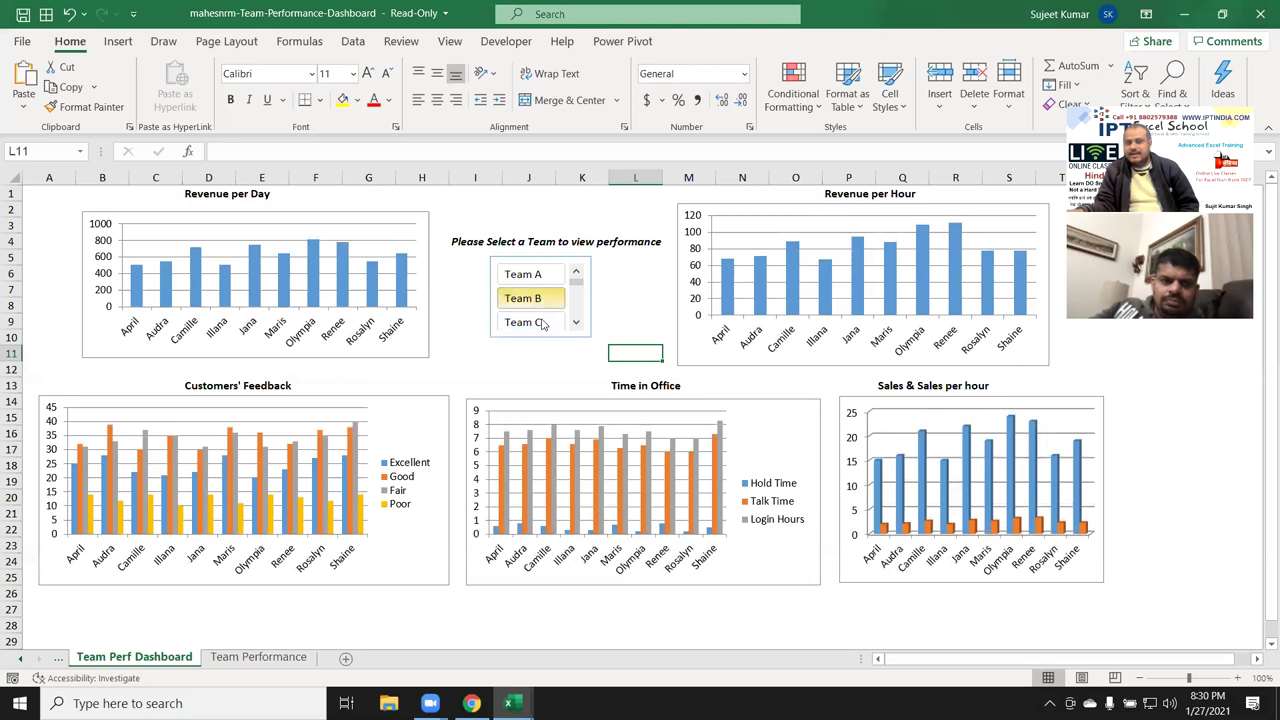
{"action": "left_click", "coordinate": [542, 323]}
{"action": "left_click", "coordinate": [535, 300]}
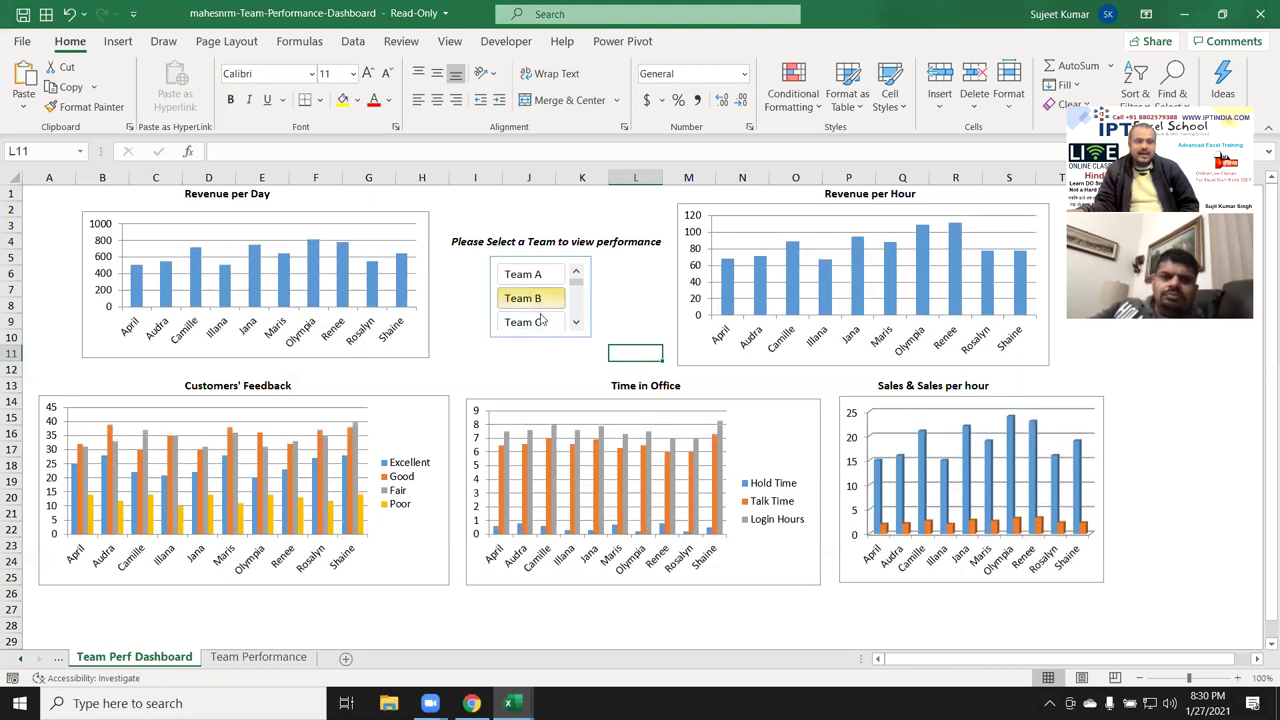
{"action": "left_click", "coordinate": [541, 321]}
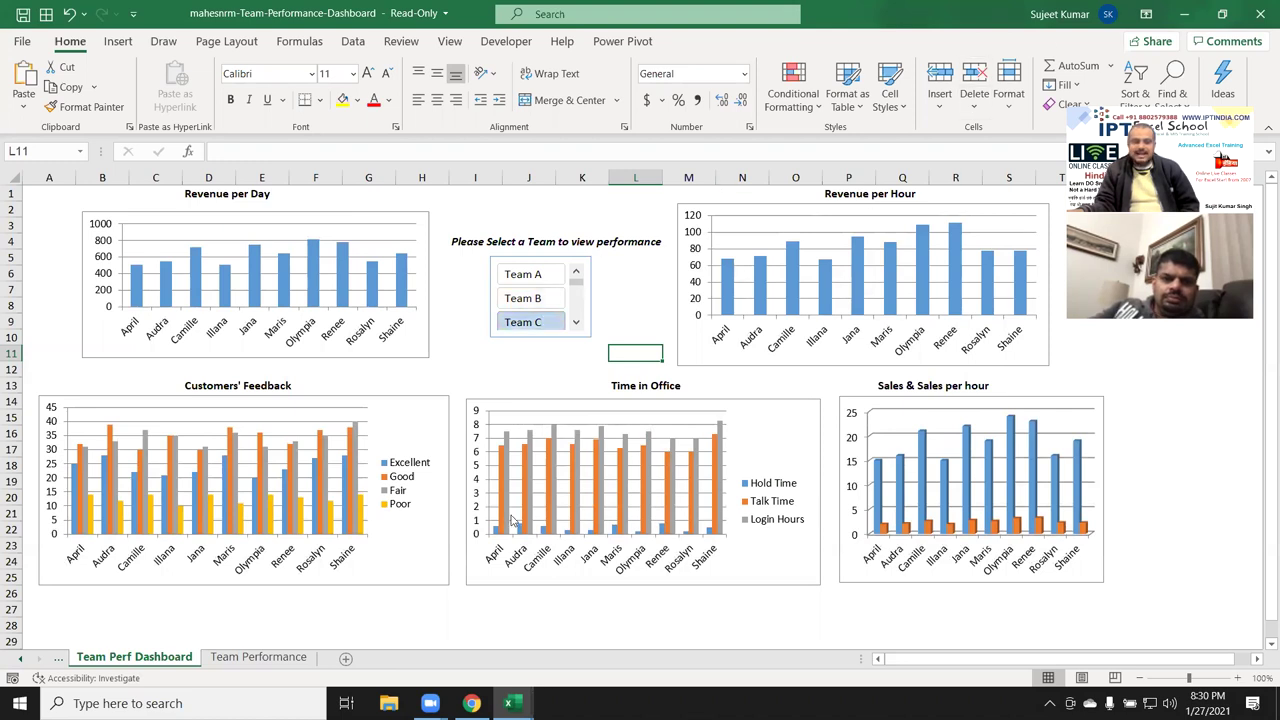
{"action": "left_click", "coordinate": [1260, 8]}
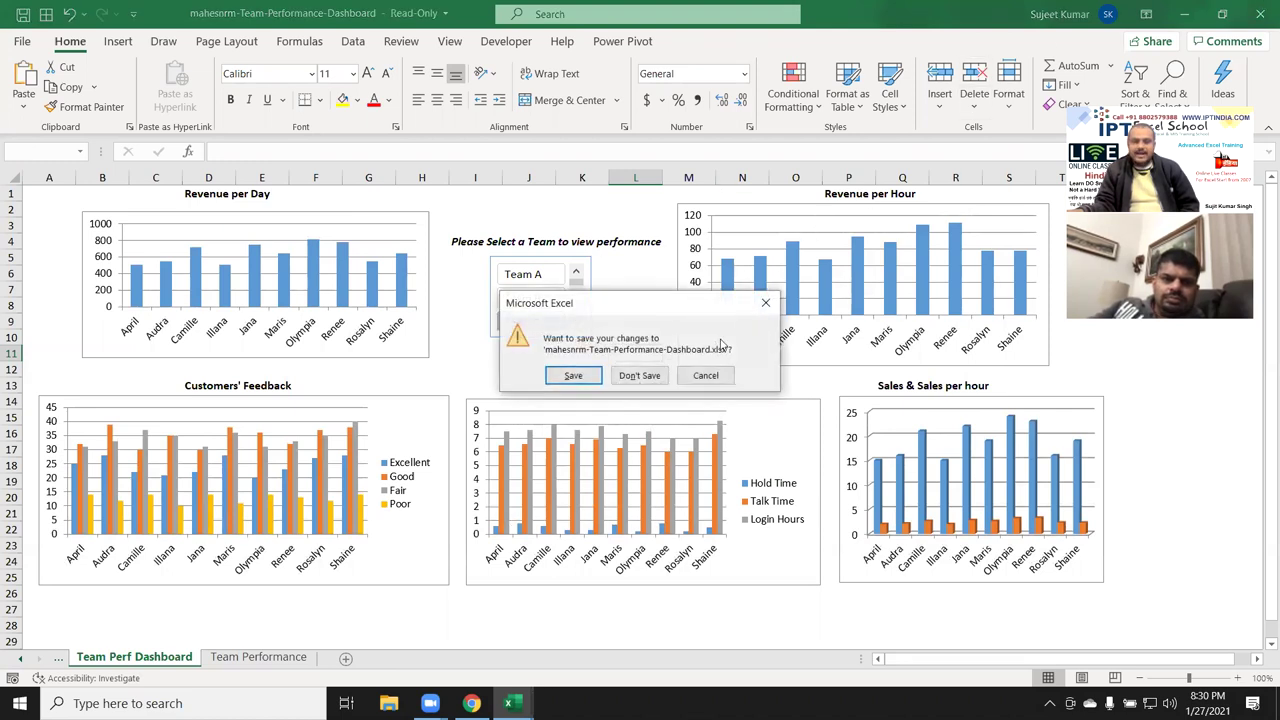
Close the dashboard workbook without saving its changes
{"action": "left_click", "coordinate": [643, 373]}
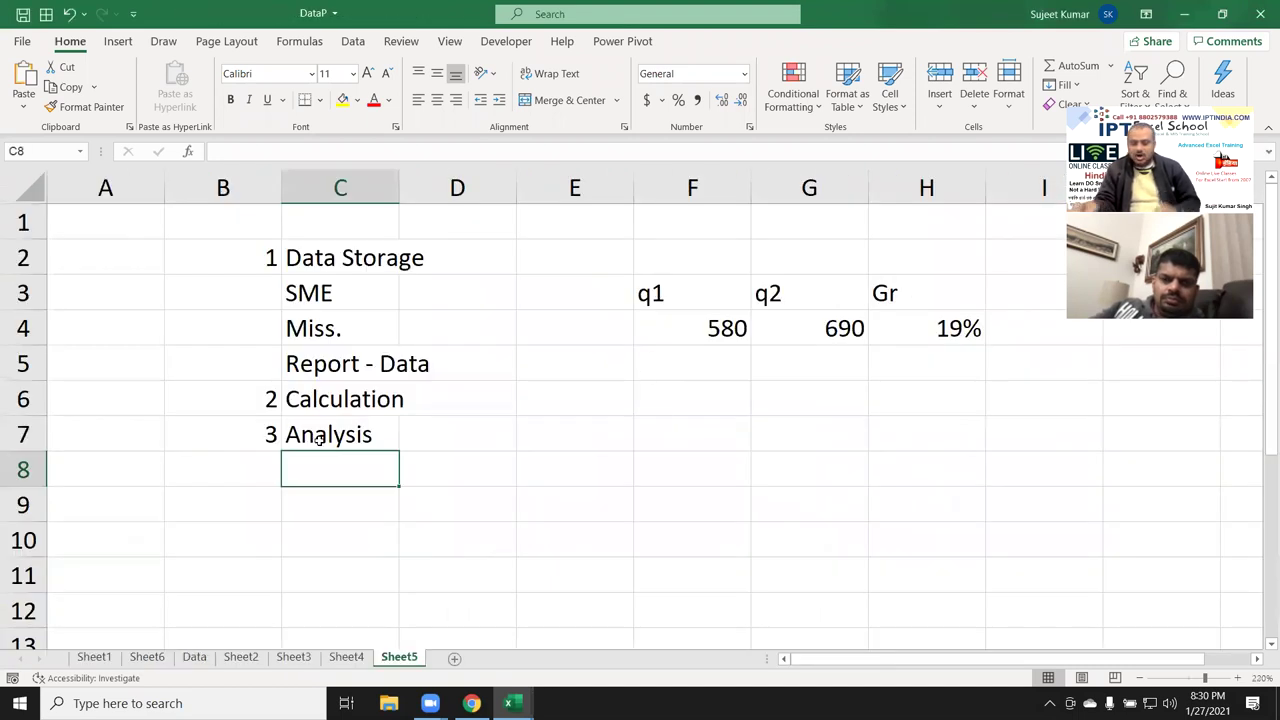
{"action": "key", "text": "Down"}
{"action": "key", "text": "Up"}
Enter 4 in B8 and 'sharing' in C8, then minimise Excel to the desktop
{"action": "key", "text": "Left"}
{"action": "type", "text": "4"}
{"action": "key", "text": "Right"}
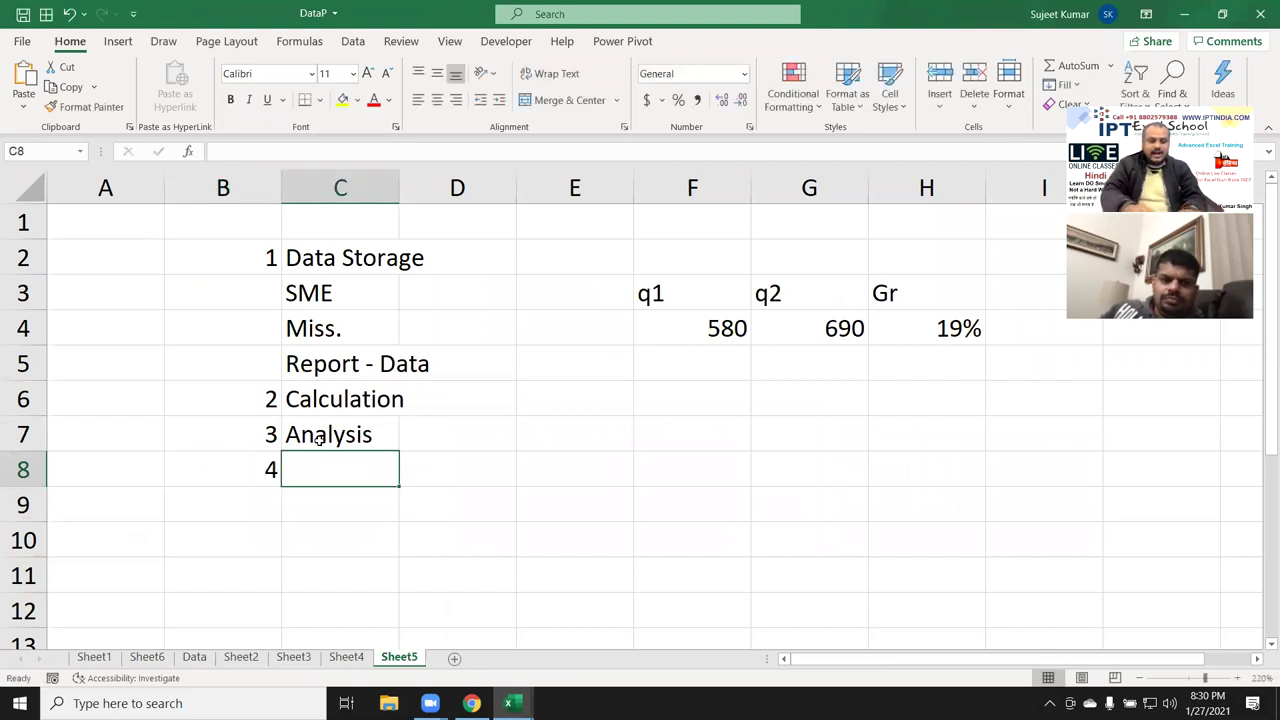
{"action": "type", "text": "sharing"}
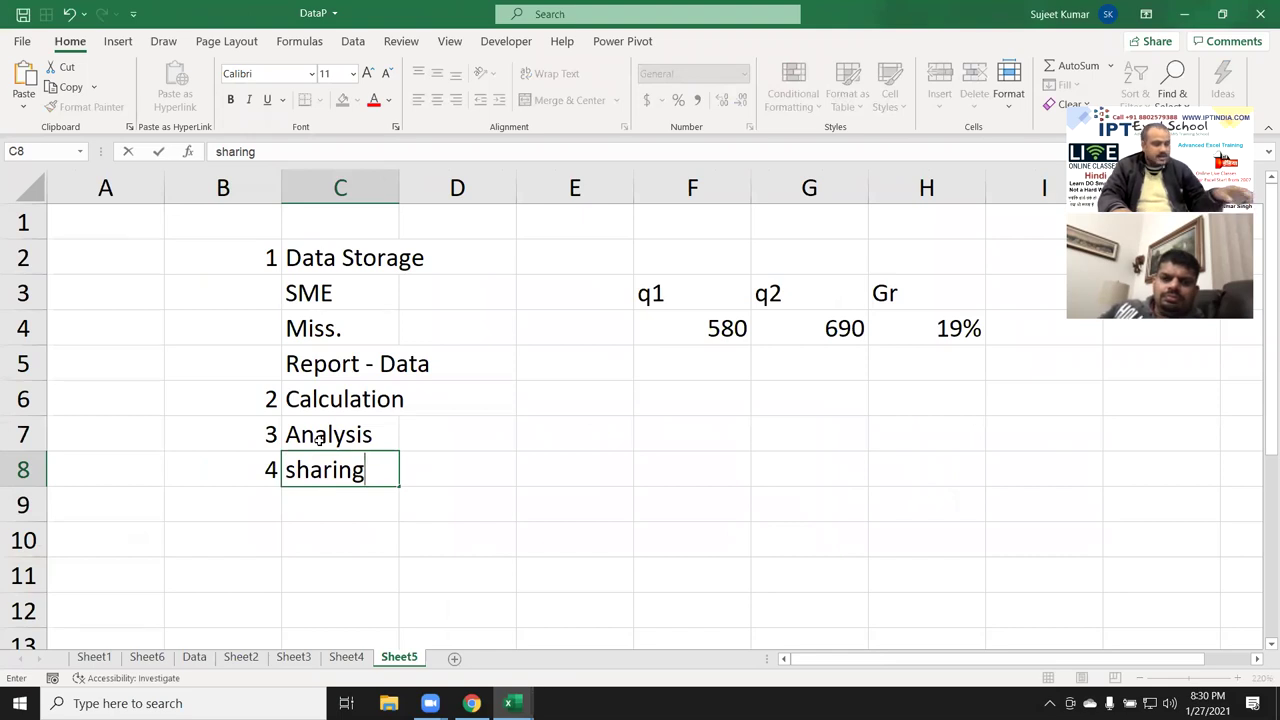
{"action": "key", "text": "Return"}
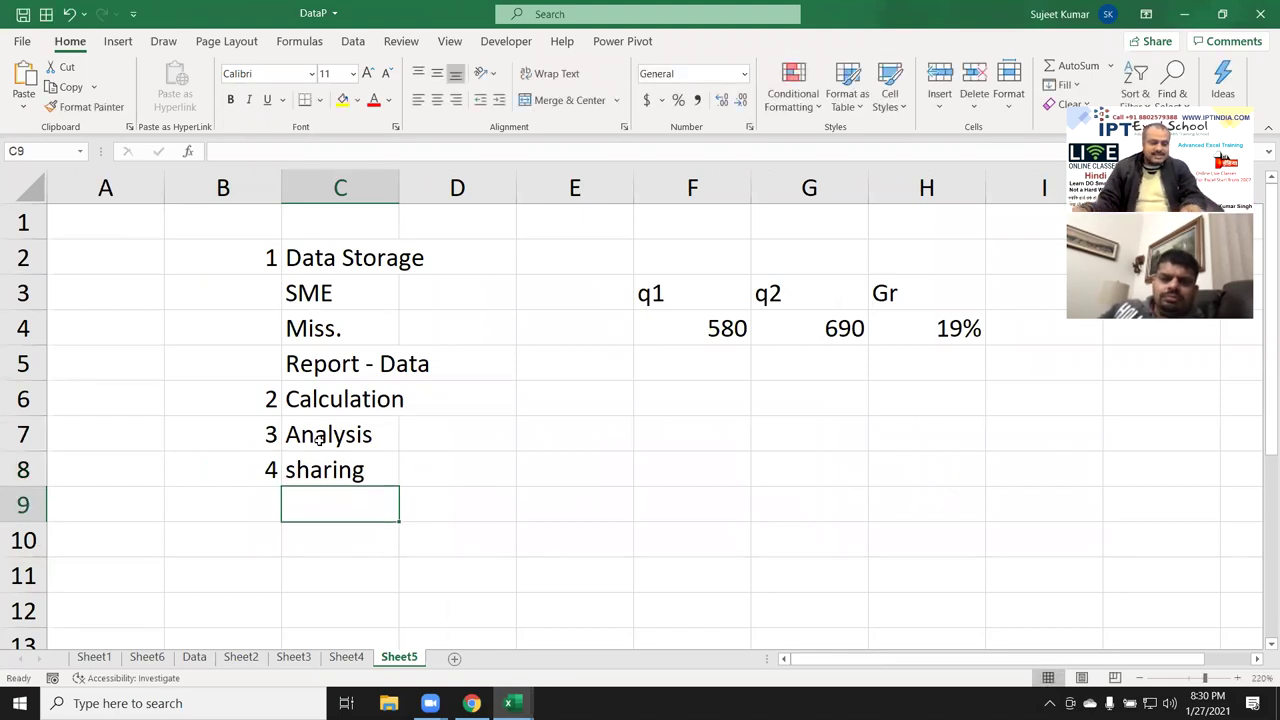
{"action": "key", "text": "super+d"}
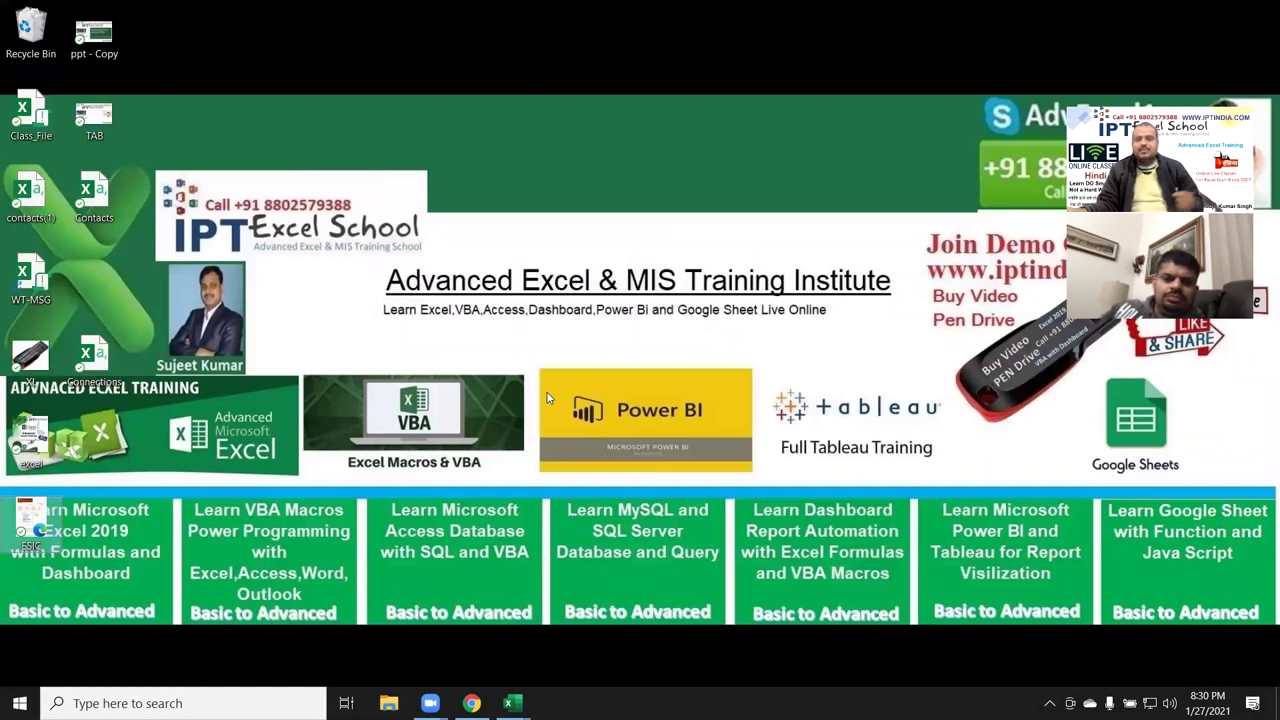
Drag across the middle of the desktop while explaining
{"action": "left_click_drag", "start_coordinate": [530, 359], "coordinate": [757, 487]}
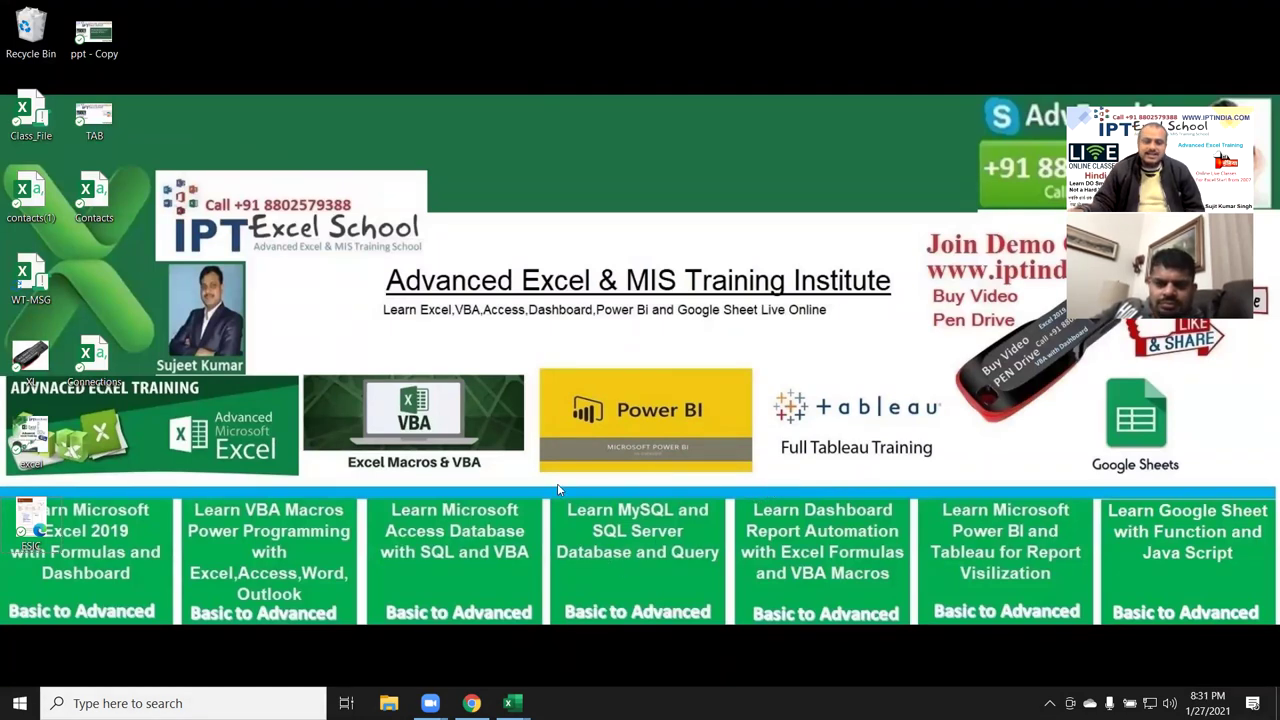
{"action": "left_click_drag", "start_coordinate": [541, 375], "coordinate": [758, 487]}
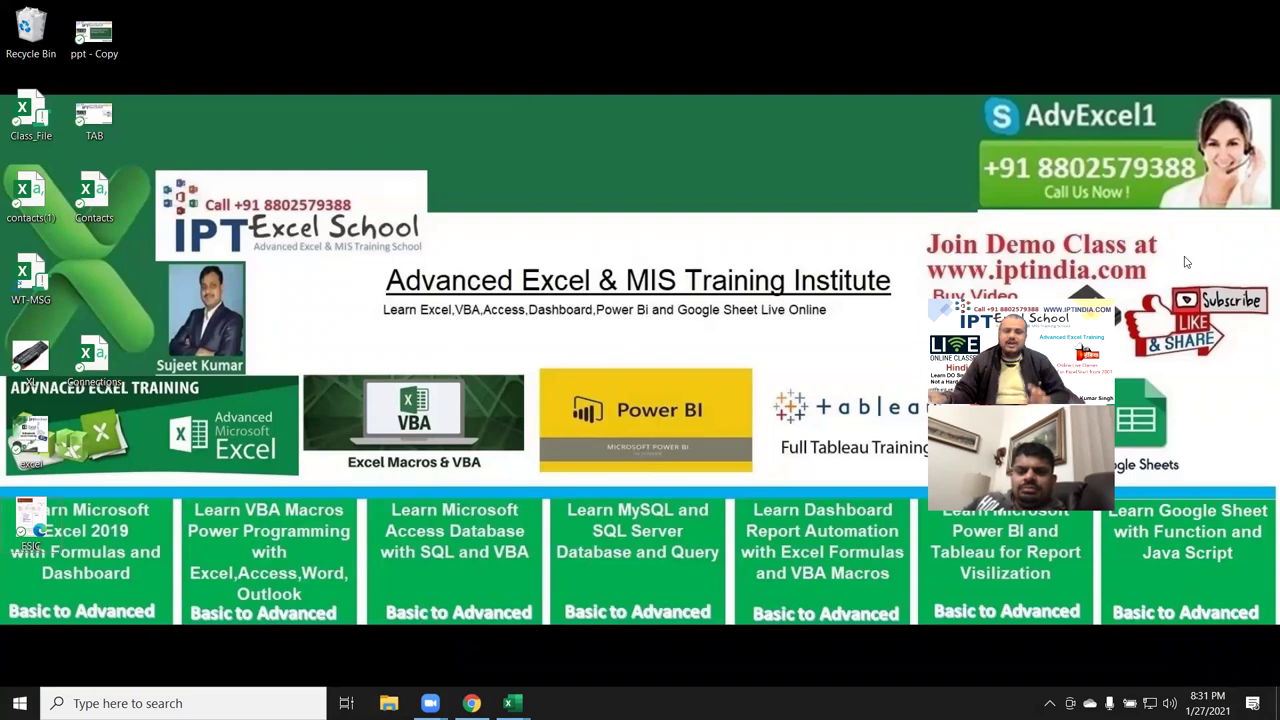
Restore Chrome, look through the Gmail and rahul-data tabs, return to Gmail, and minimise it
{"action": "left_click", "coordinate": [471, 703]}
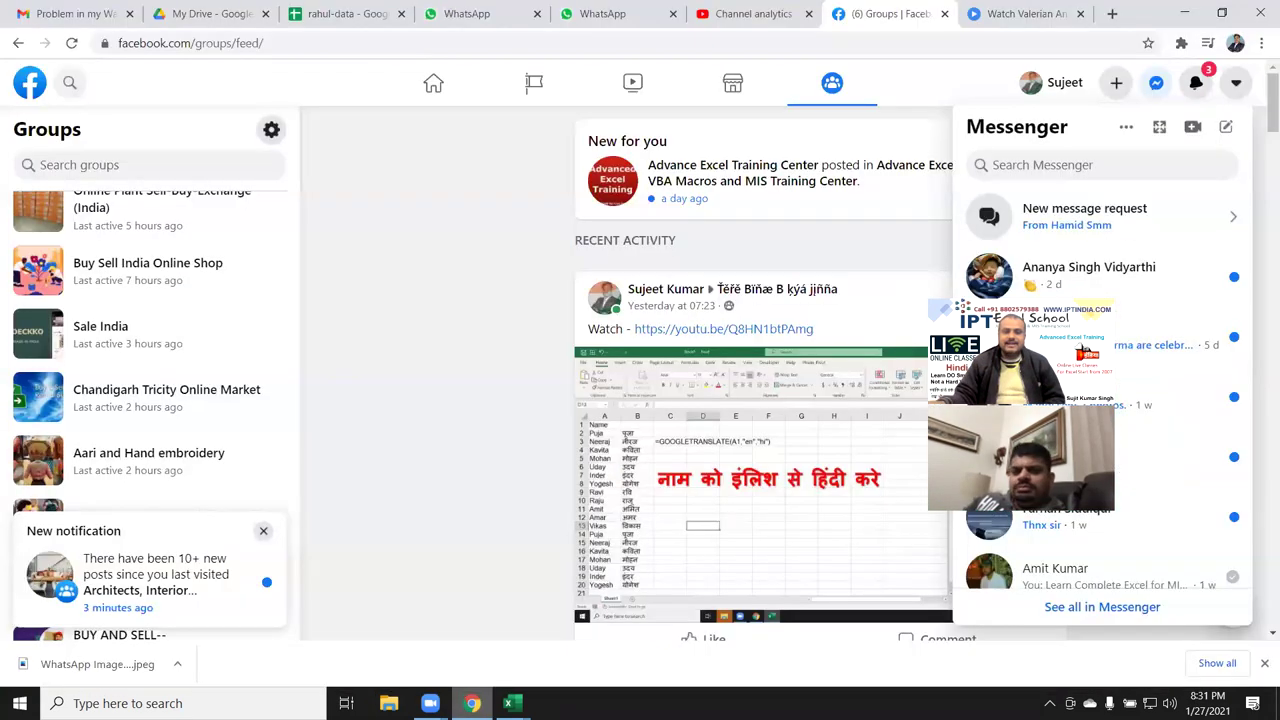
{"action": "left_click", "coordinate": [98, 14]}
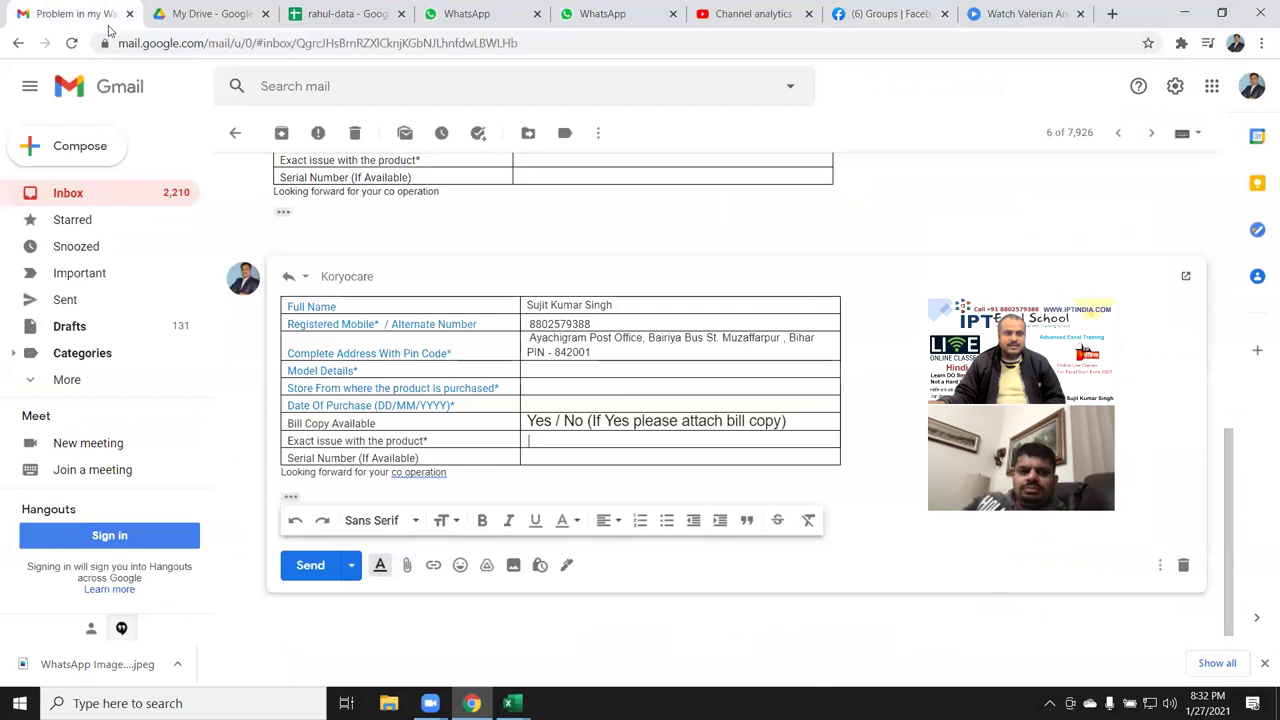
{"action": "left_click", "coordinate": [268, 24]}
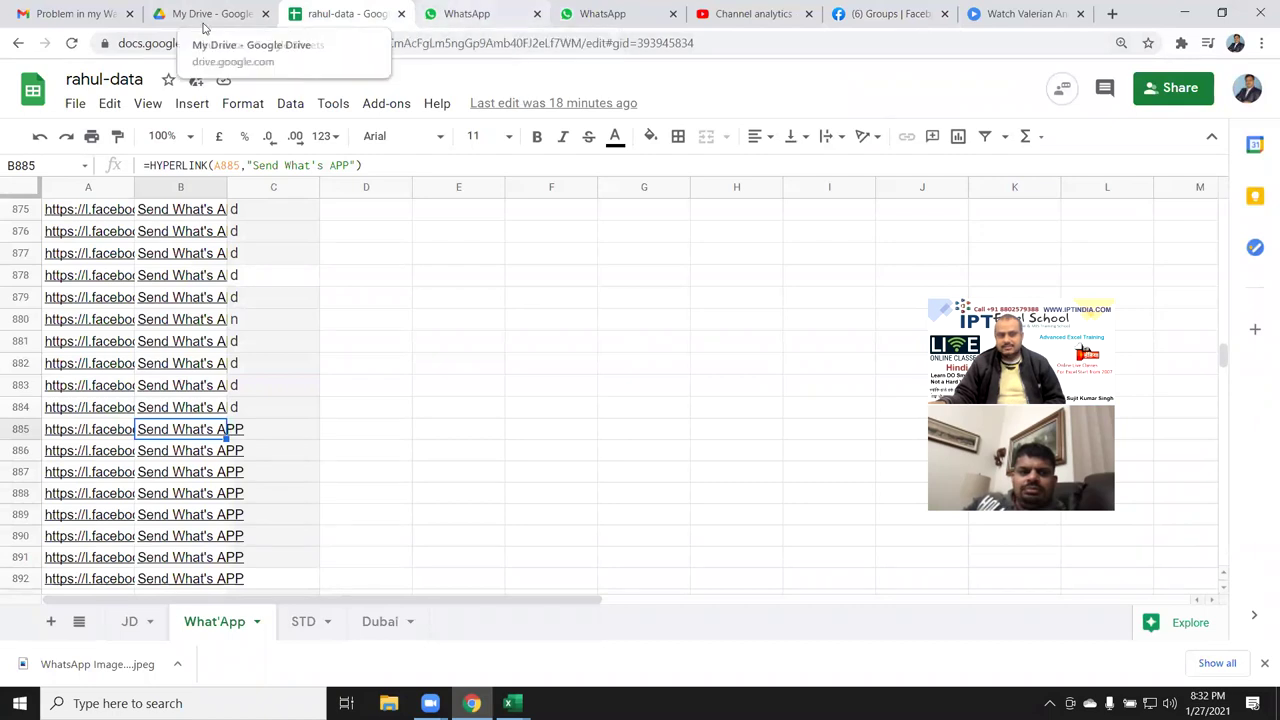
{"action": "left_click", "coordinate": [90, 20]}
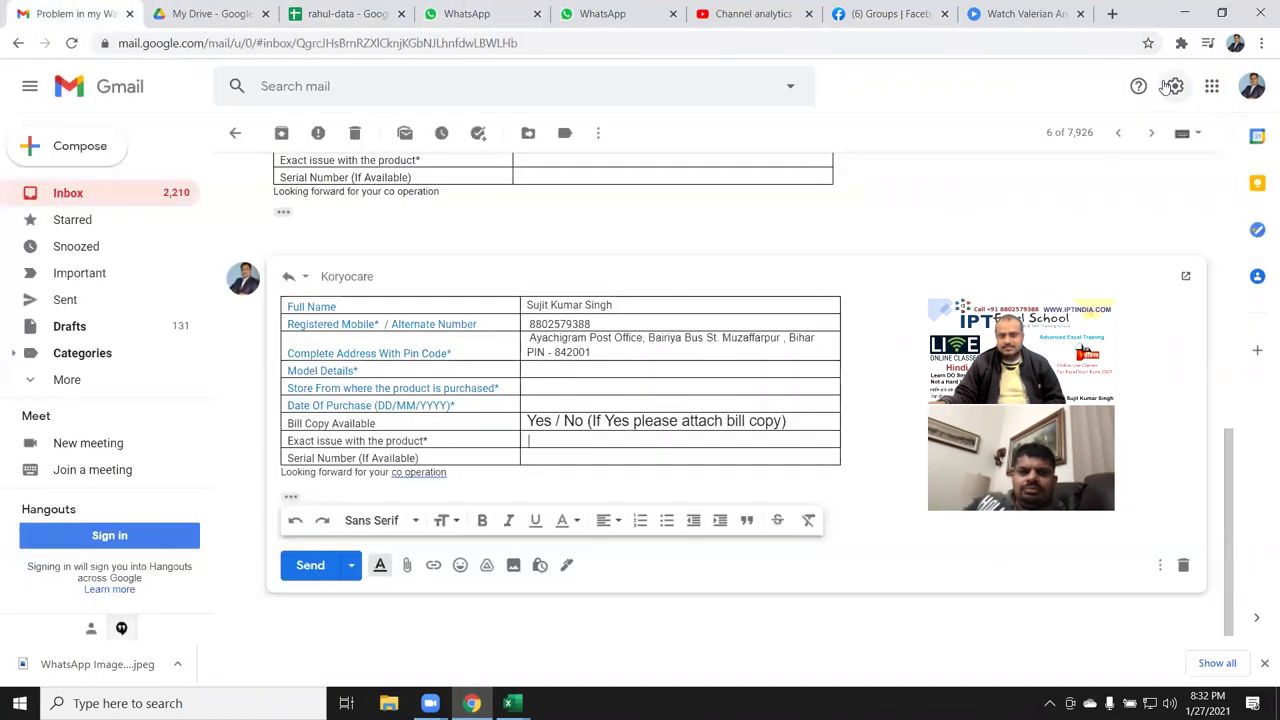
{"action": "left_click", "coordinate": [1188, 12]}
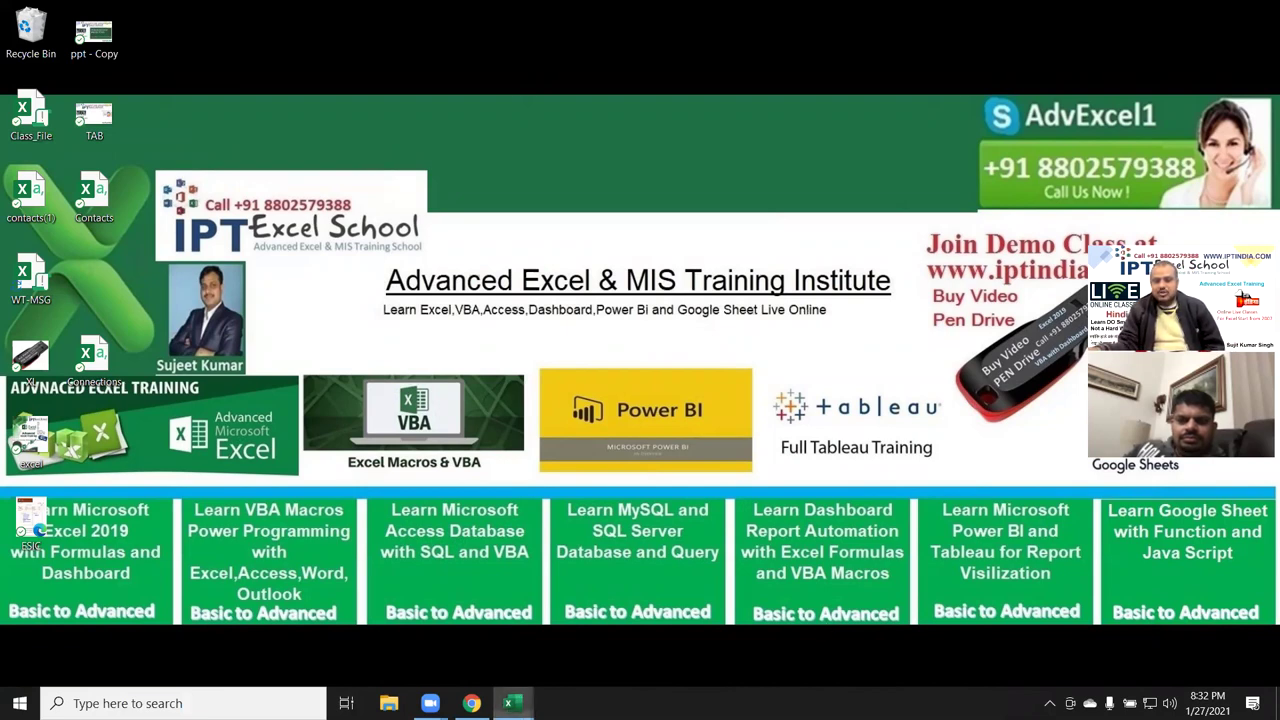
Bring the DataP workbook back on screen from the Excel taskbar preview
{"action": "mouse_move", "coordinate": [512, 703]}
{"action": "left_click", "coordinate": [748, 653]}
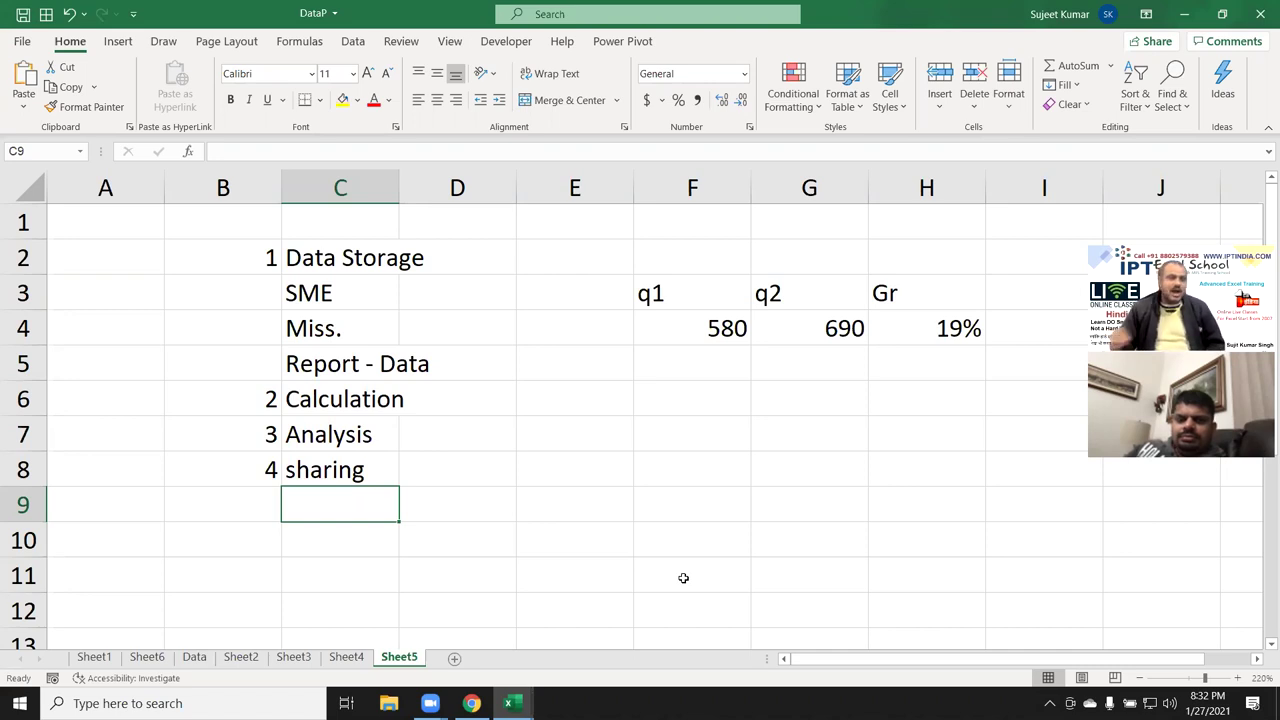
Autofit column C, merge D2:E8 holding 'Automation', and centre it vertically
{"action": "double_click", "coordinate": [393, 190]}
{"action": "left_click", "coordinate": [527, 264]}
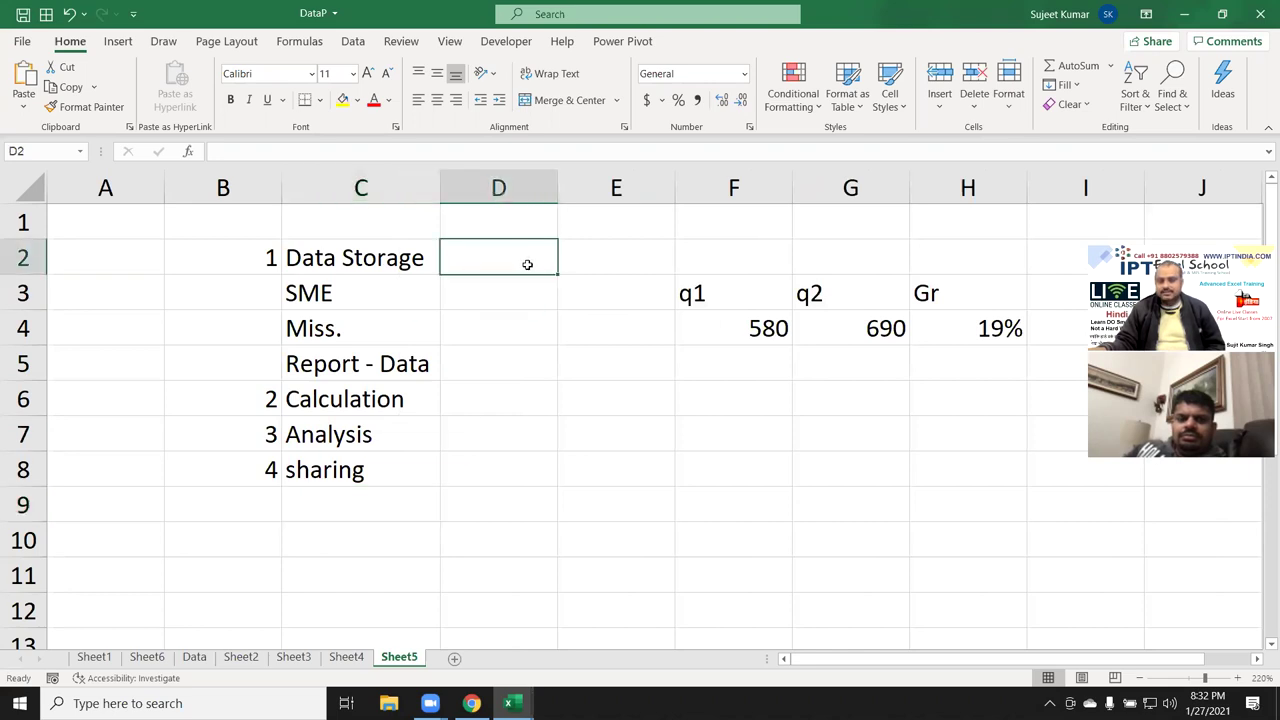
{"action": "left_click_drag", "start_coordinate": [527, 264], "coordinate": [604, 471]}
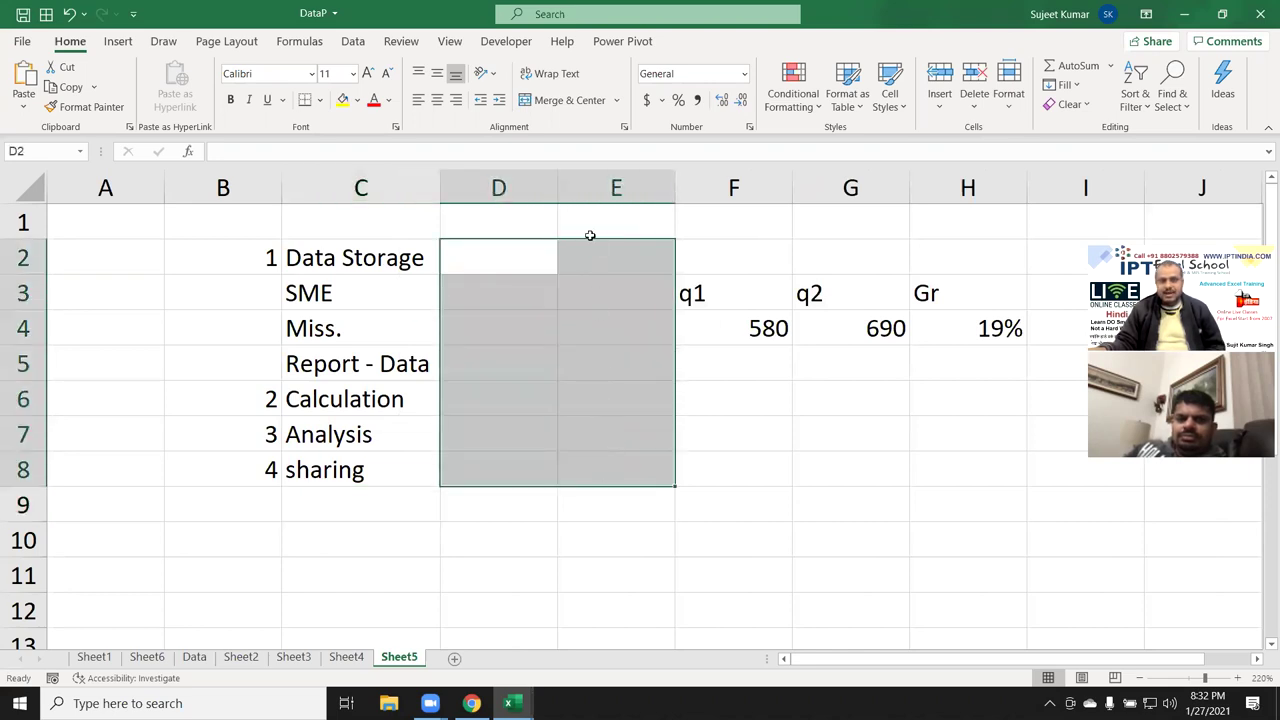
{"action": "left_click", "coordinate": [568, 101]}
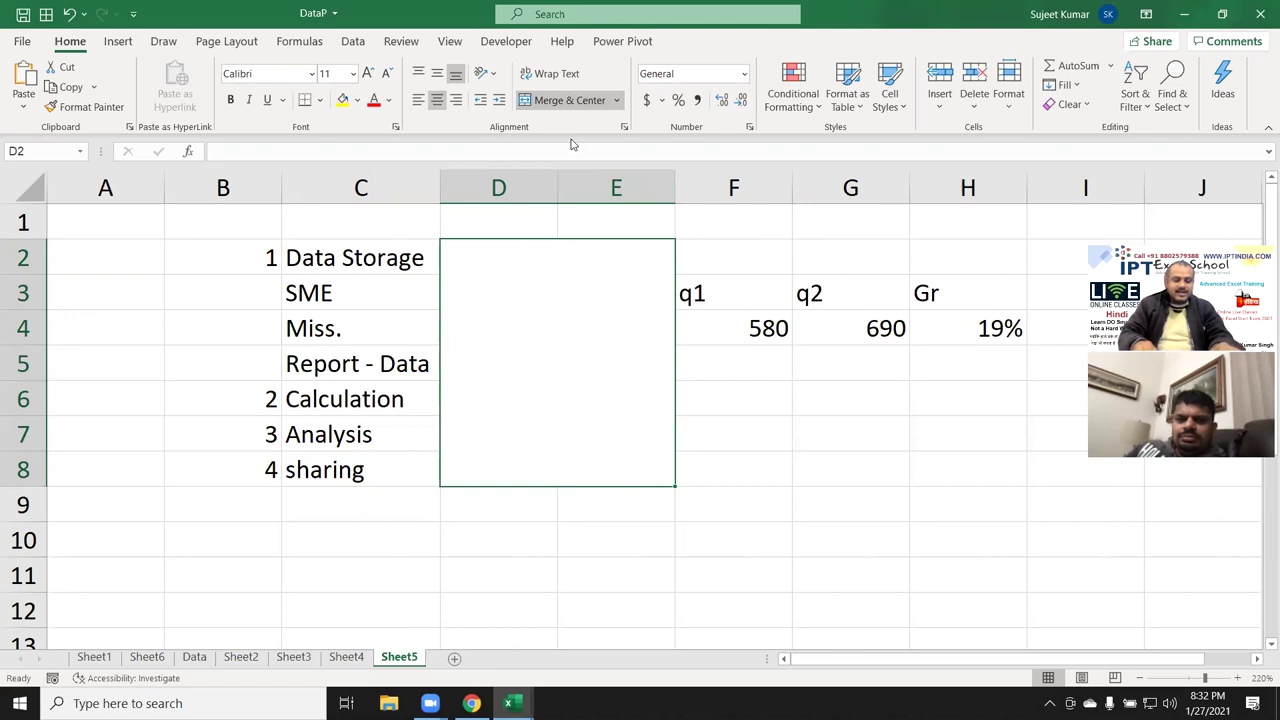
{"action": "type", "text": "Automation"}
{"action": "key", "text": "Return"}
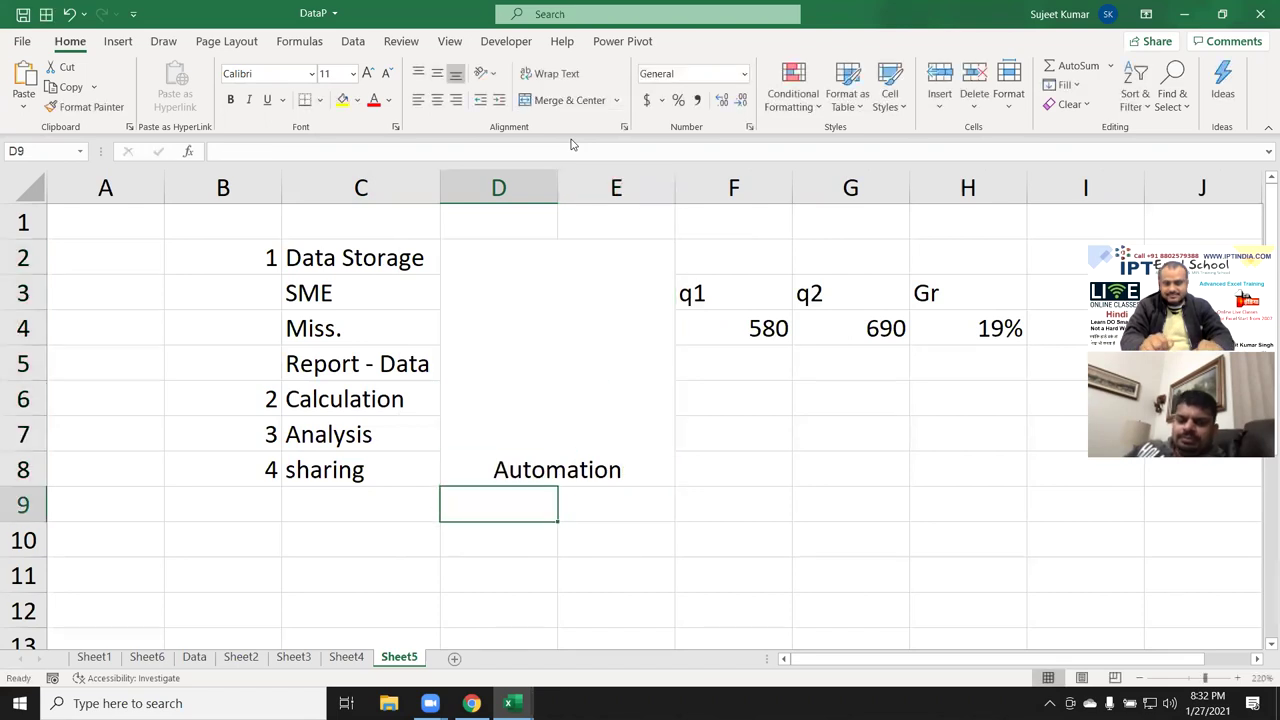
{"action": "key", "text": "Up"}
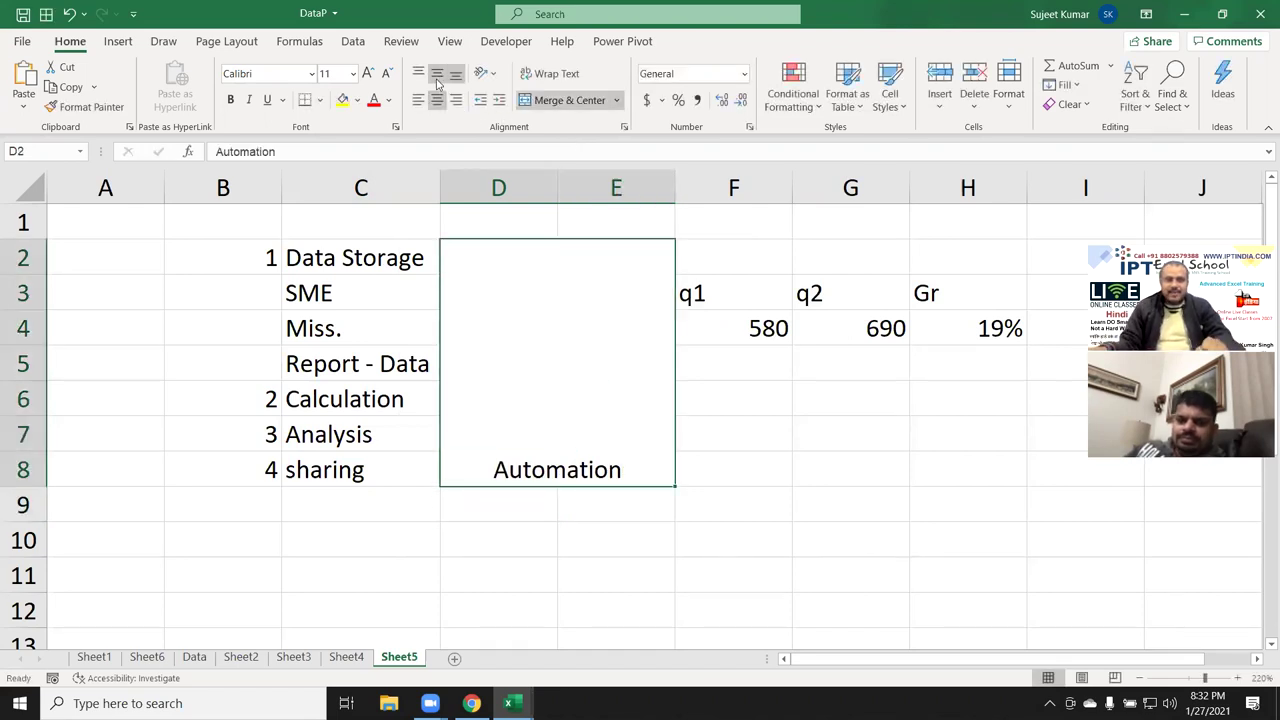
{"action": "left_click", "coordinate": [436, 80]}
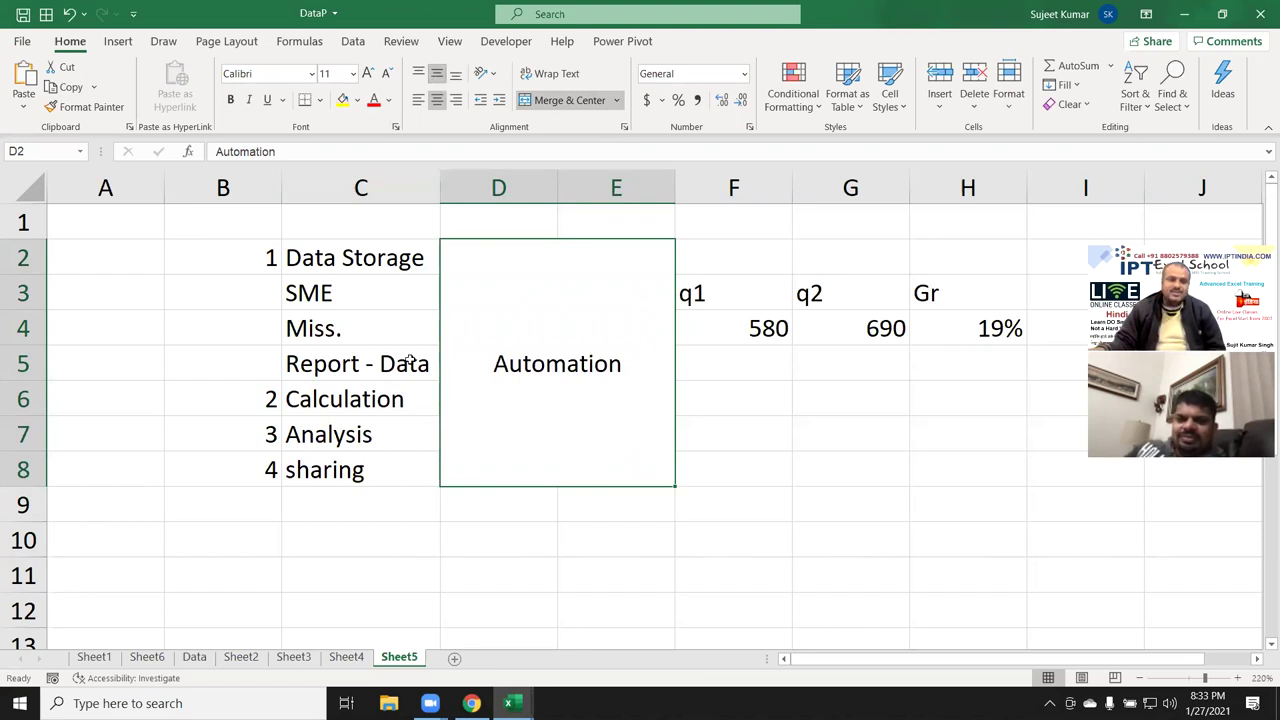
{"action": "left_click_drag", "start_coordinate": [347, 260], "coordinate": [345, 470]}
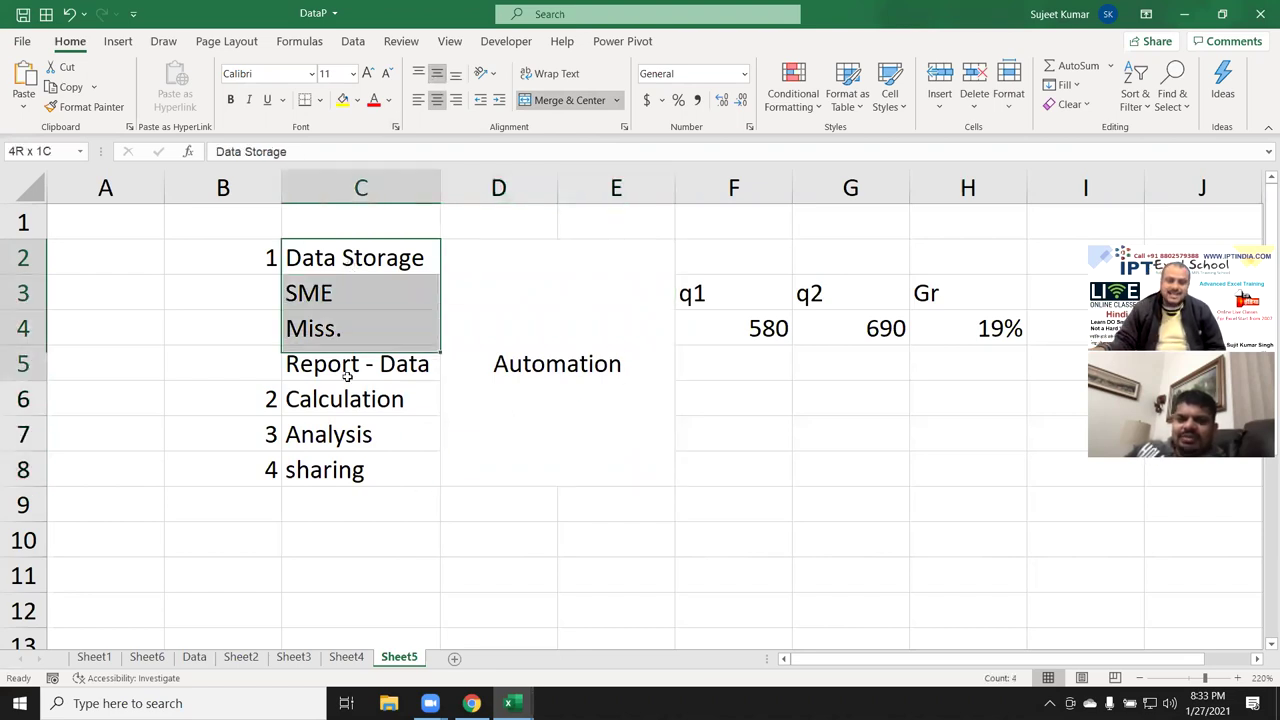
{"action": "left_click", "coordinate": [487, 431]}
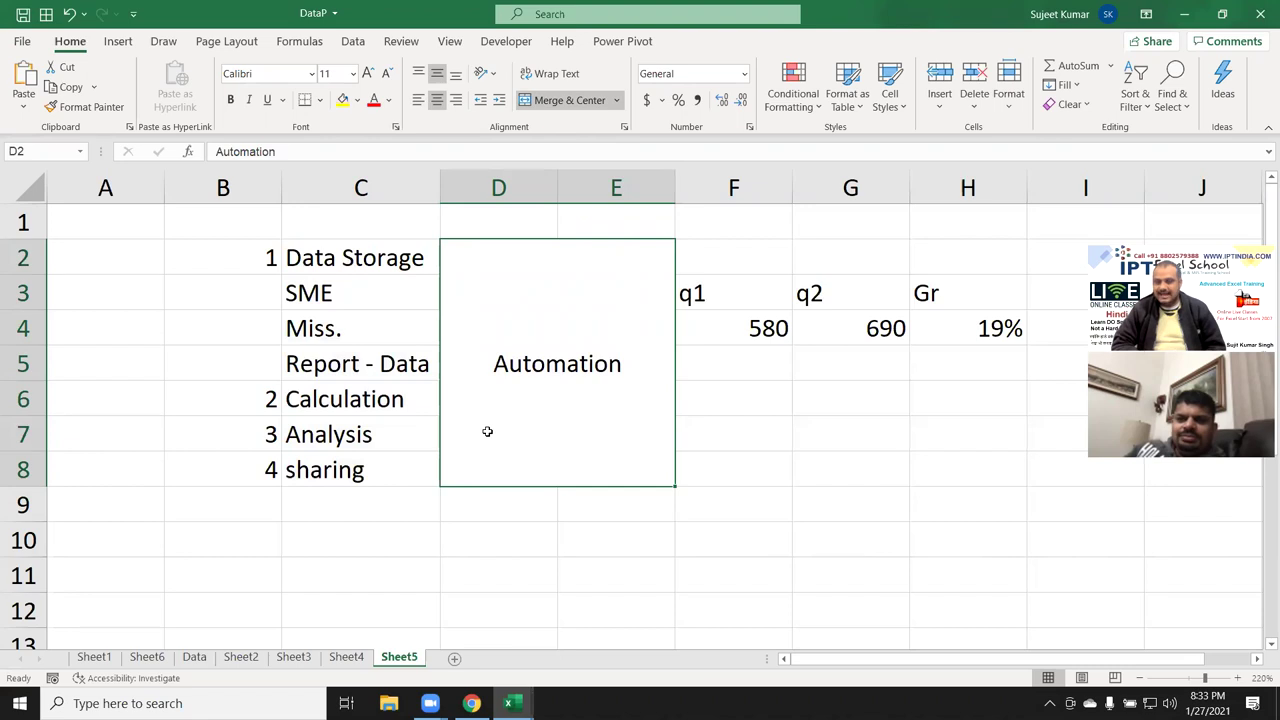
{"action": "left_click", "coordinate": [727, 390]}
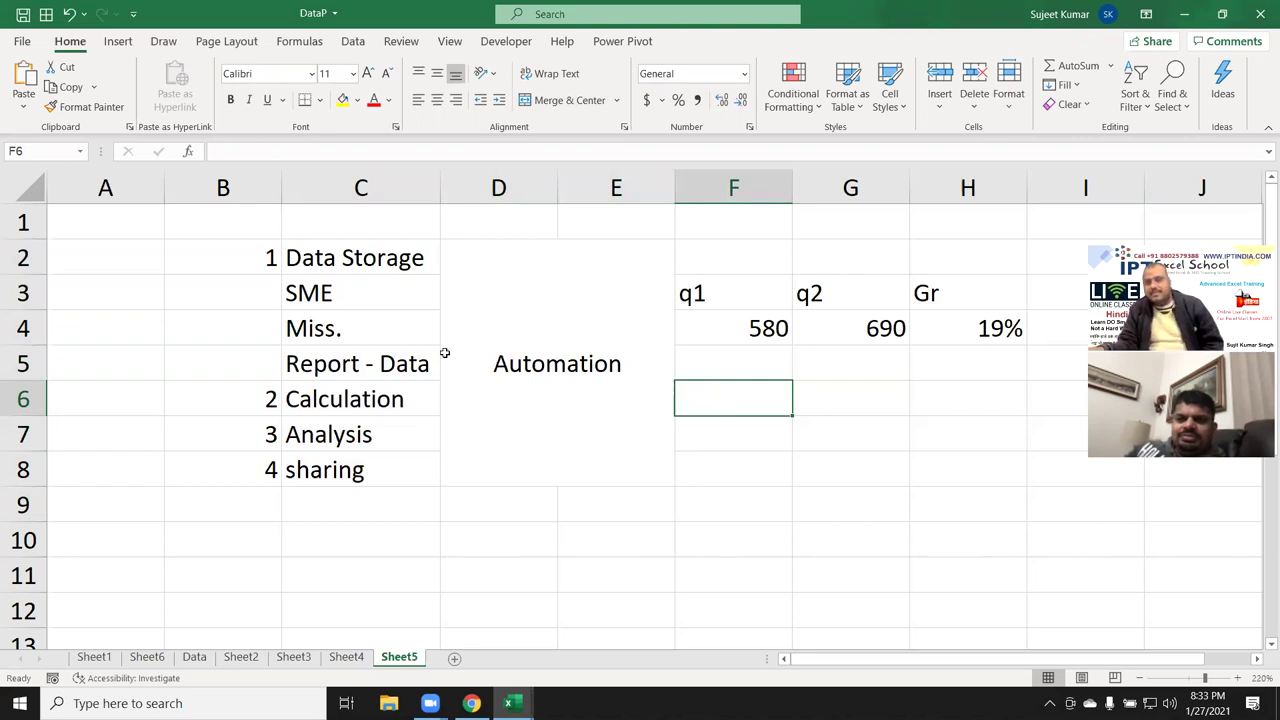
{"action": "left_click", "coordinate": [351, 264]}
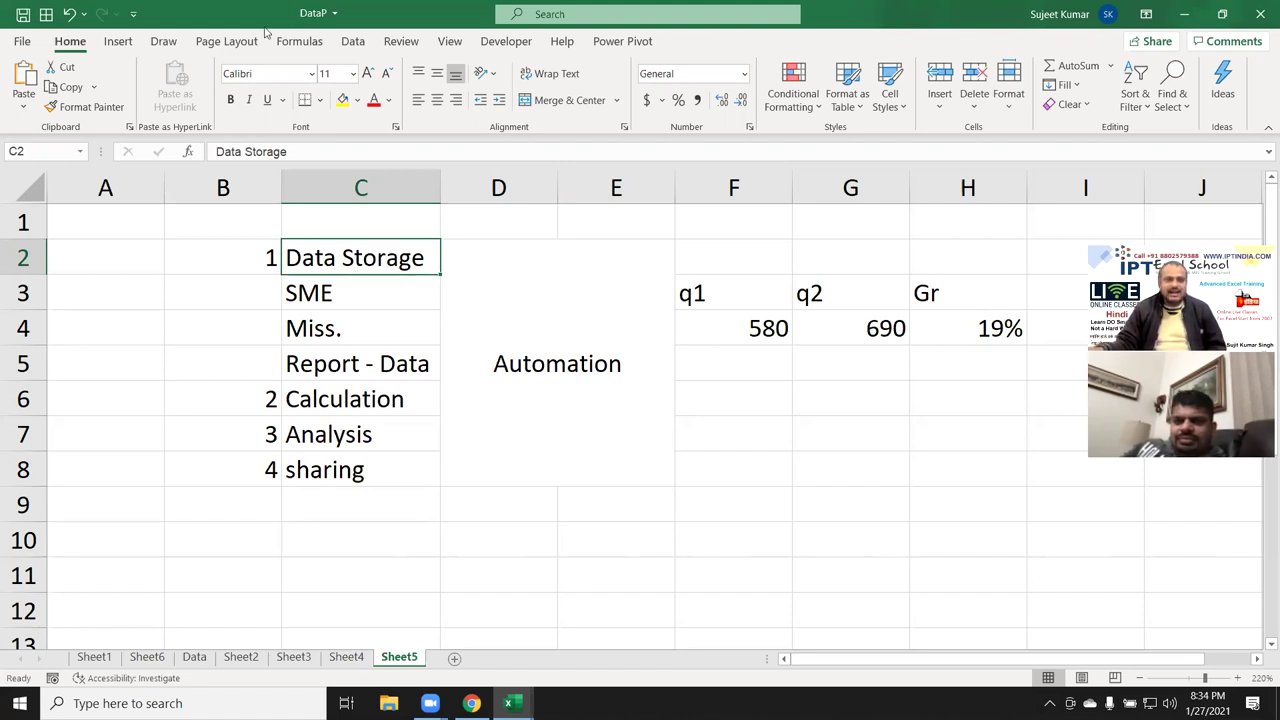
Browse the Data tab's Get Data source submenus, then close the menu without importing
{"action": "left_click", "coordinate": [352, 41]}
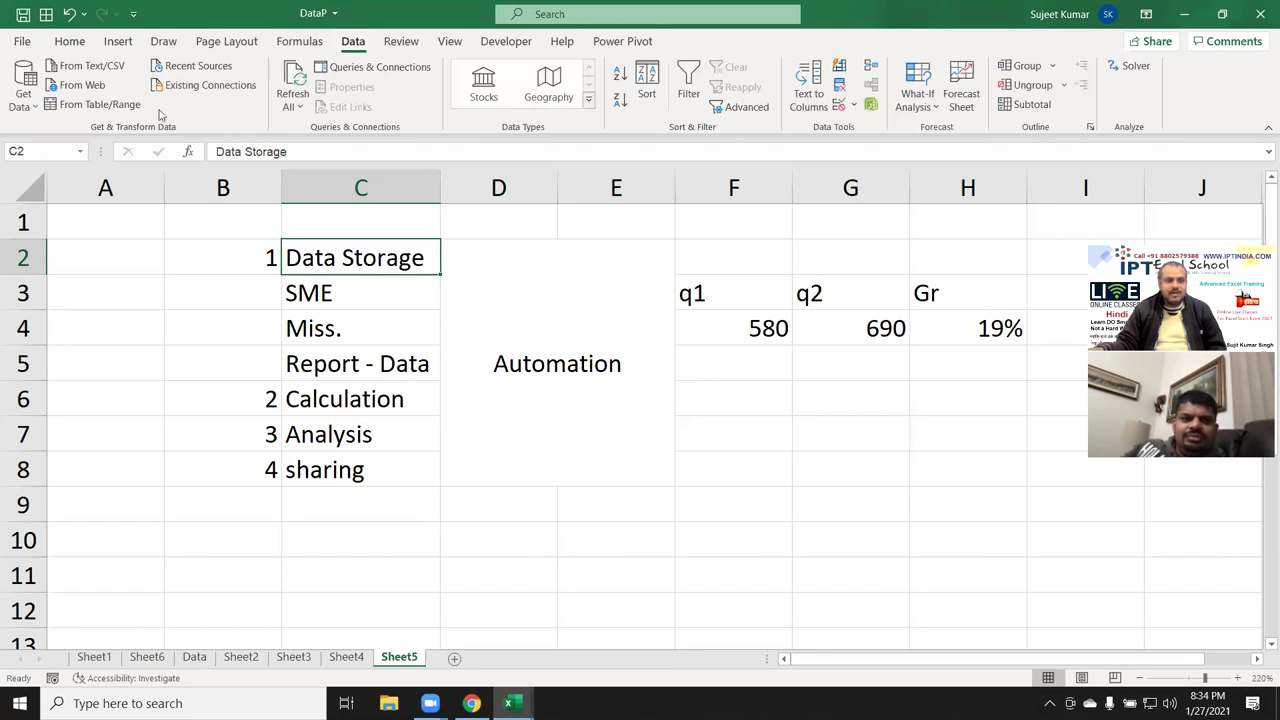
{"action": "left_click", "coordinate": [23, 105]}
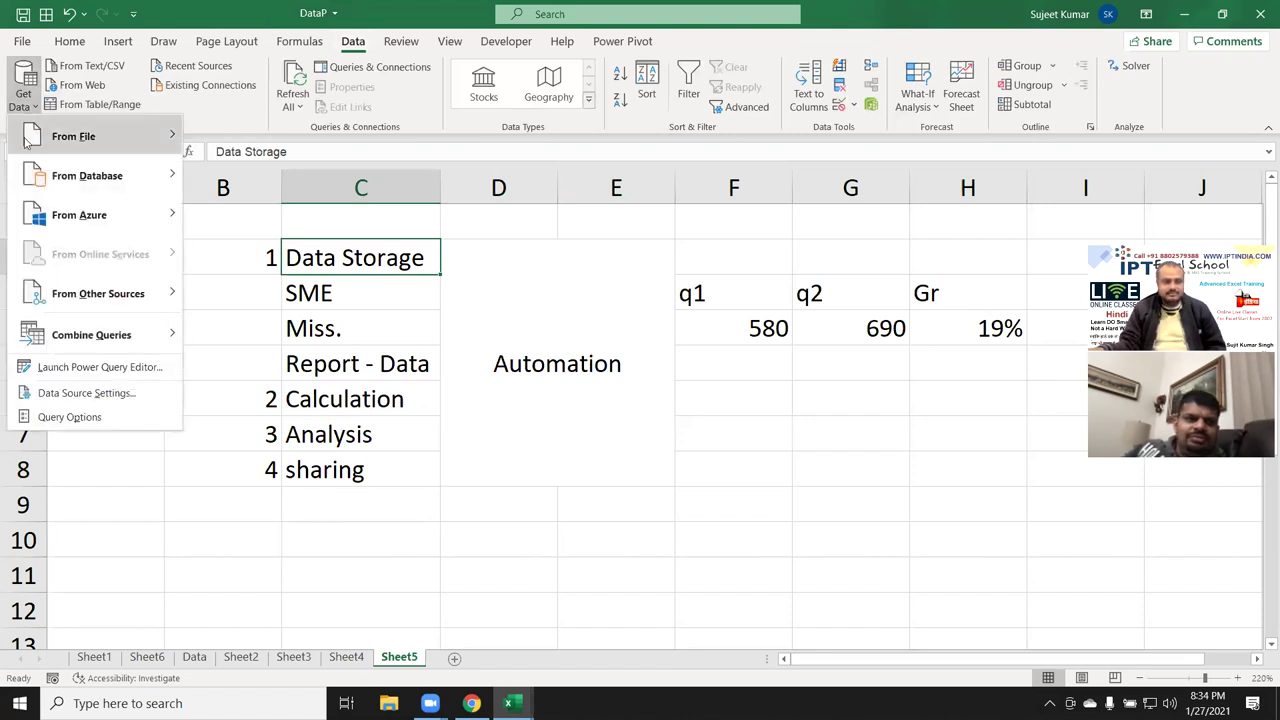
{"action": "mouse_move", "coordinate": [28, 140]}
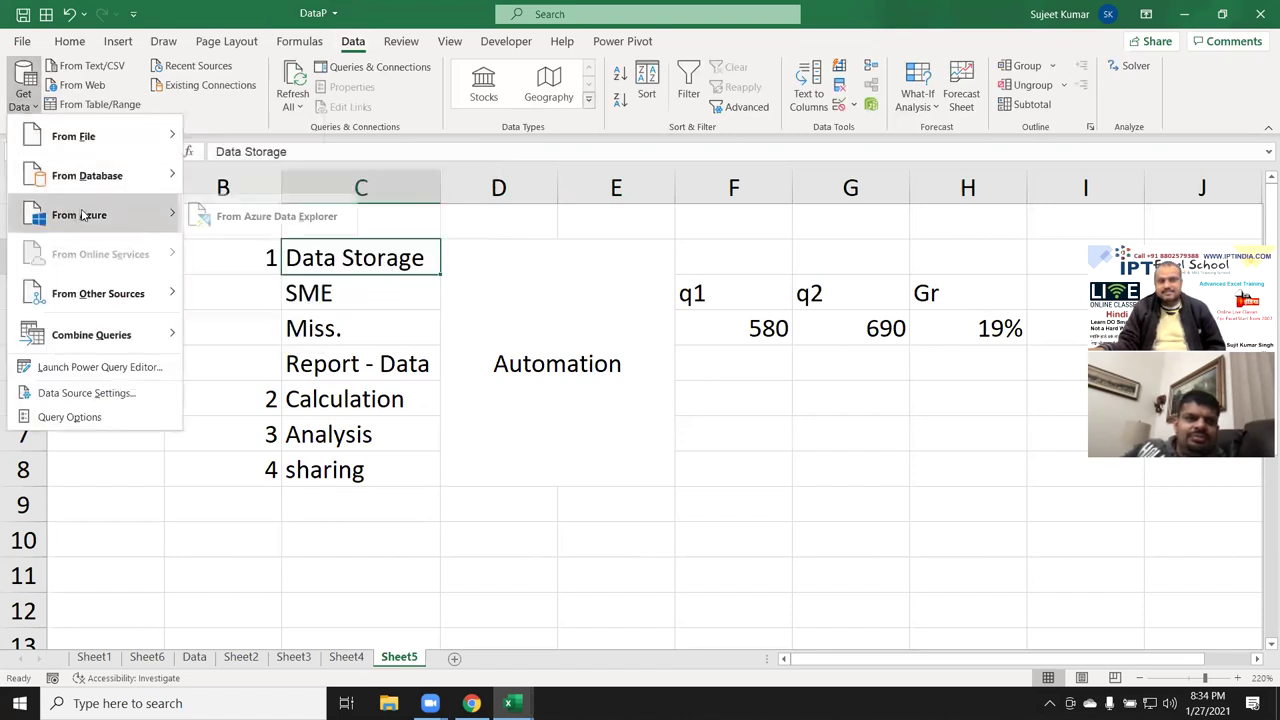
{"action": "mouse_move", "coordinate": [93, 341]}
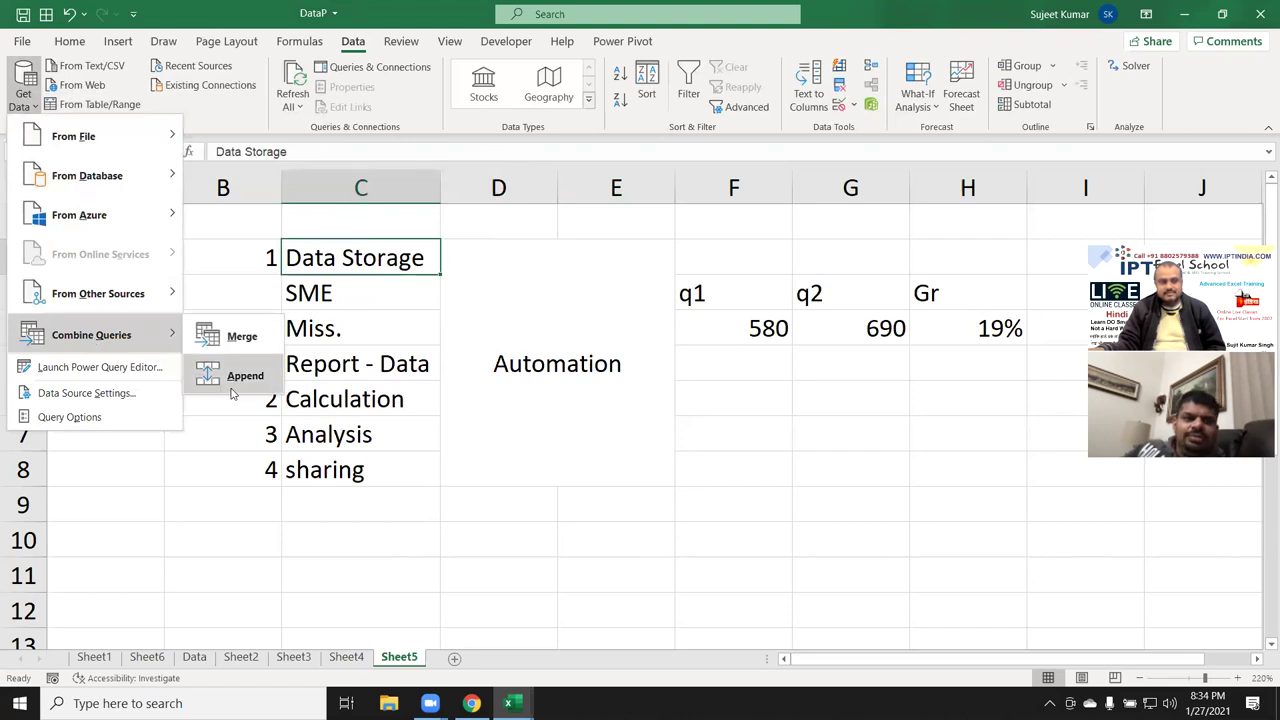
{"action": "mouse_move", "coordinate": [131, 302]}
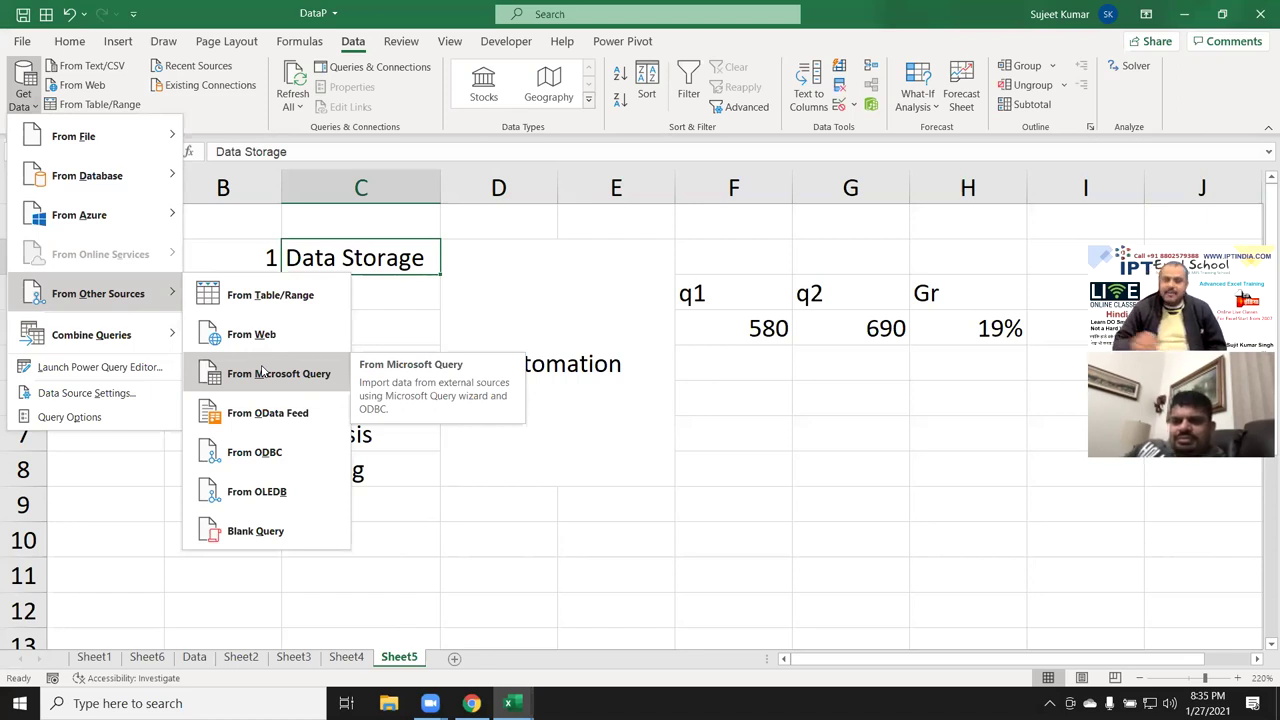
{"action": "left_click", "coordinate": [592, 497]}
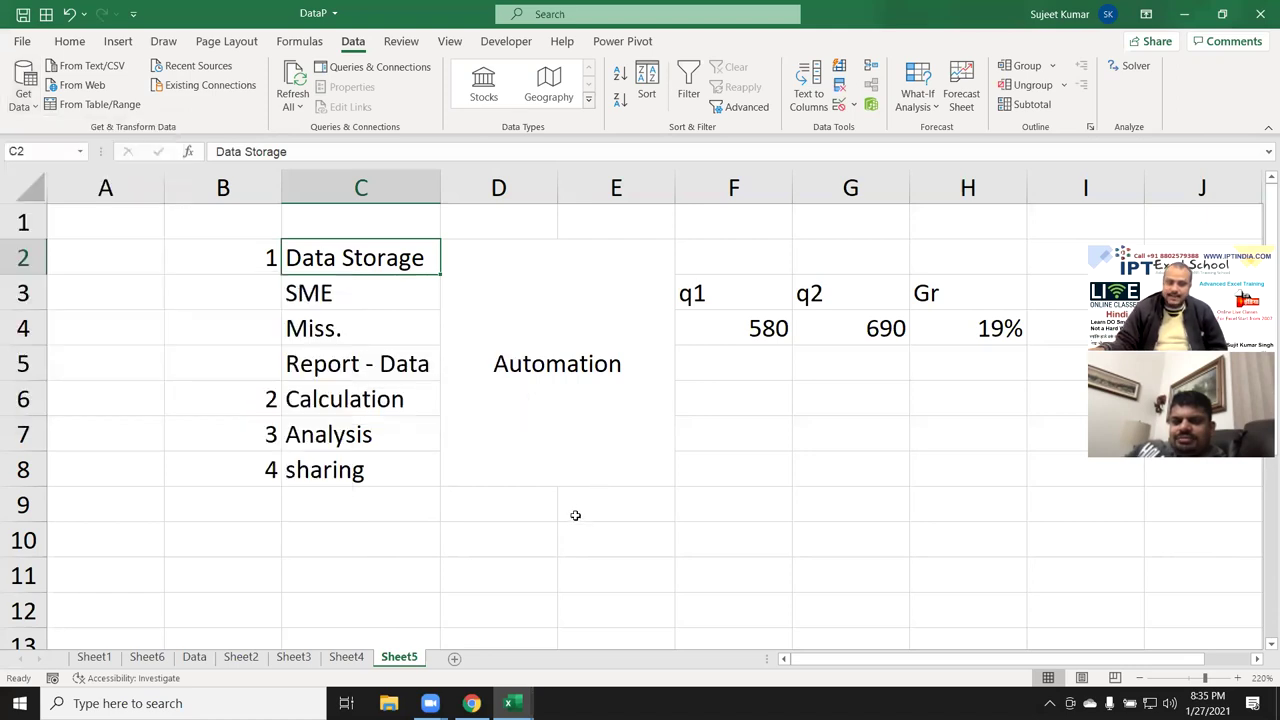
{"action": "left_click", "coordinate": [560, 517]}
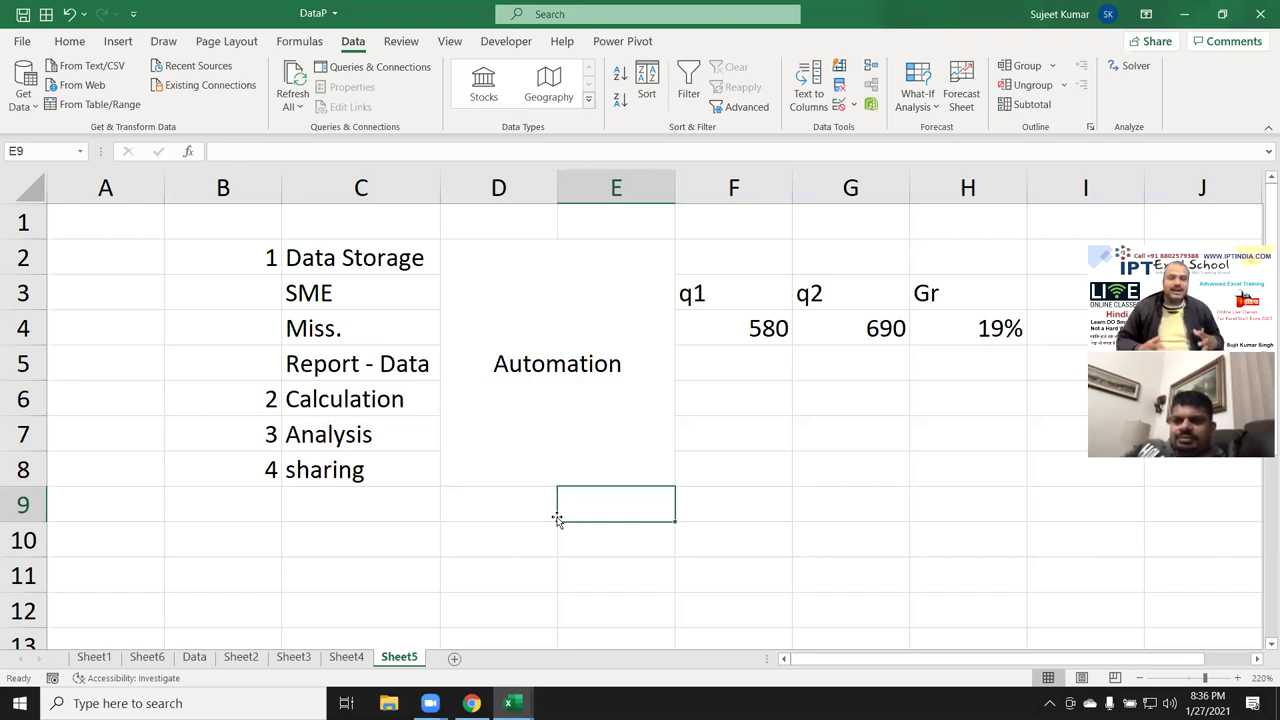
Select the uses list starting from B2 and scroll the sheet up and down
{"action": "left_click", "coordinate": [244, 259]}
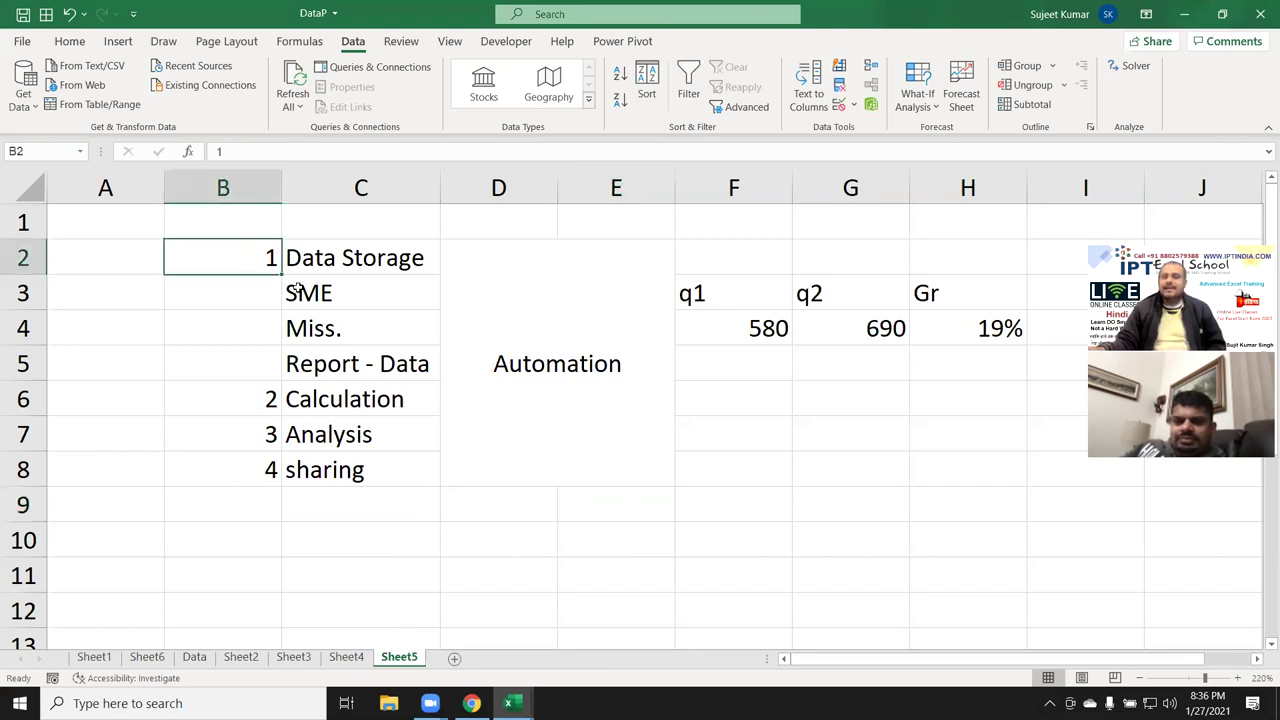
{"action": "left_click_drag", "start_coordinate": [298, 288], "coordinate": [540, 474]}
{"action": "scroll", "coordinate": [443, 435], "scroll_direction": "down", "scroll_amount": 3}
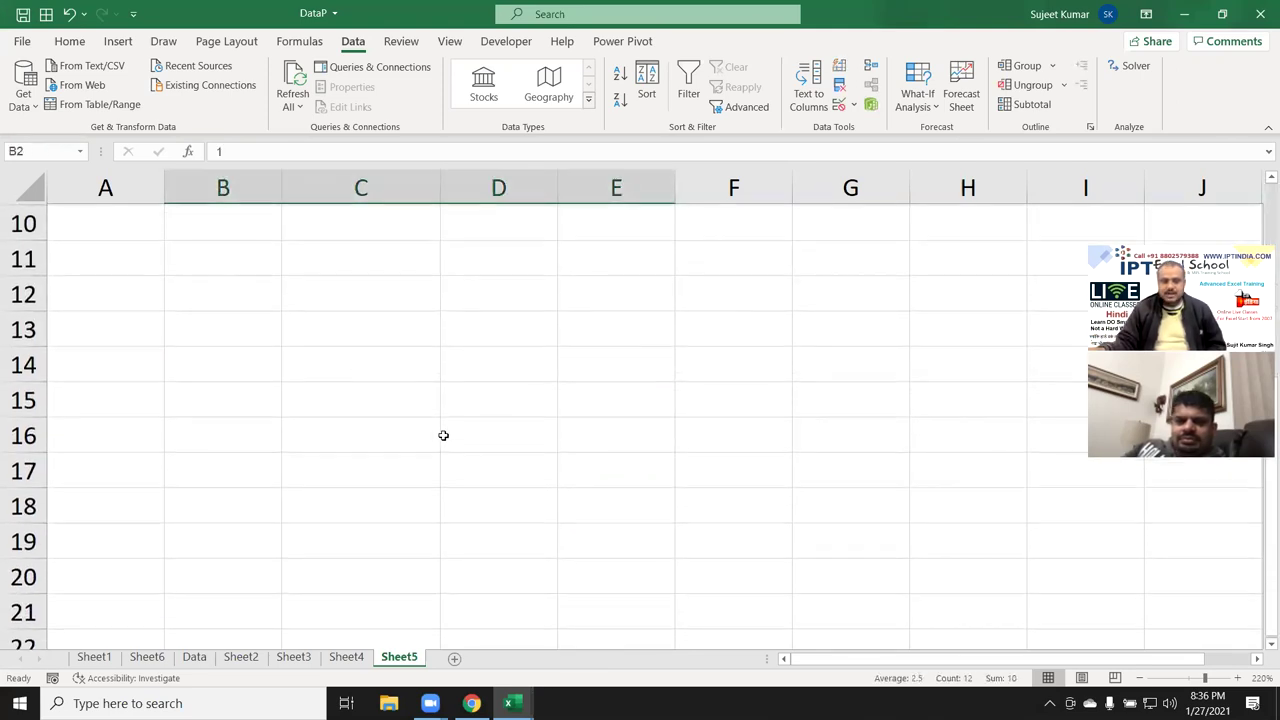
{"action": "scroll", "coordinate": [354, 368], "scroll_direction": "up", "scroll_amount": 1}
{"action": "scroll", "coordinate": [354, 368], "scroll_direction": "down", "scroll_amount": 1}
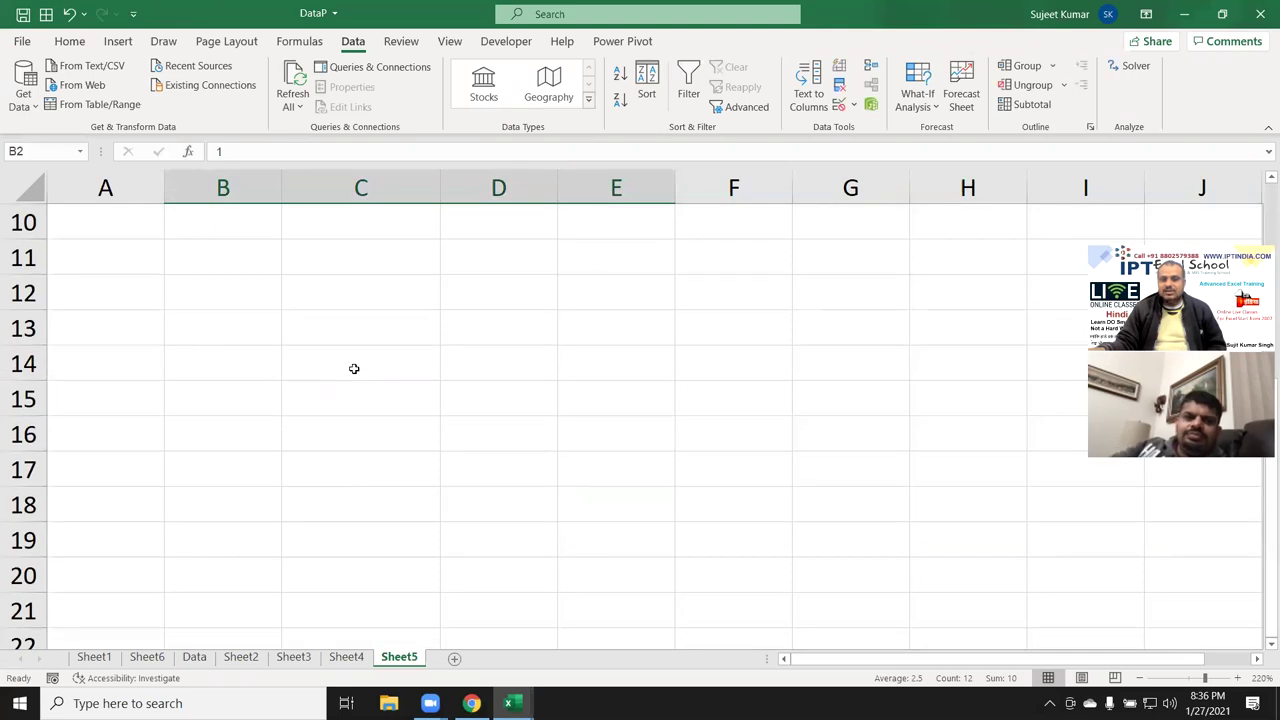
{"action": "scroll", "coordinate": [354, 368], "scroll_direction": "up", "scroll_amount": 1}
Enter 1 in C11 and 'Time' in D11
{"action": "left_click", "coordinate": [344, 353]}
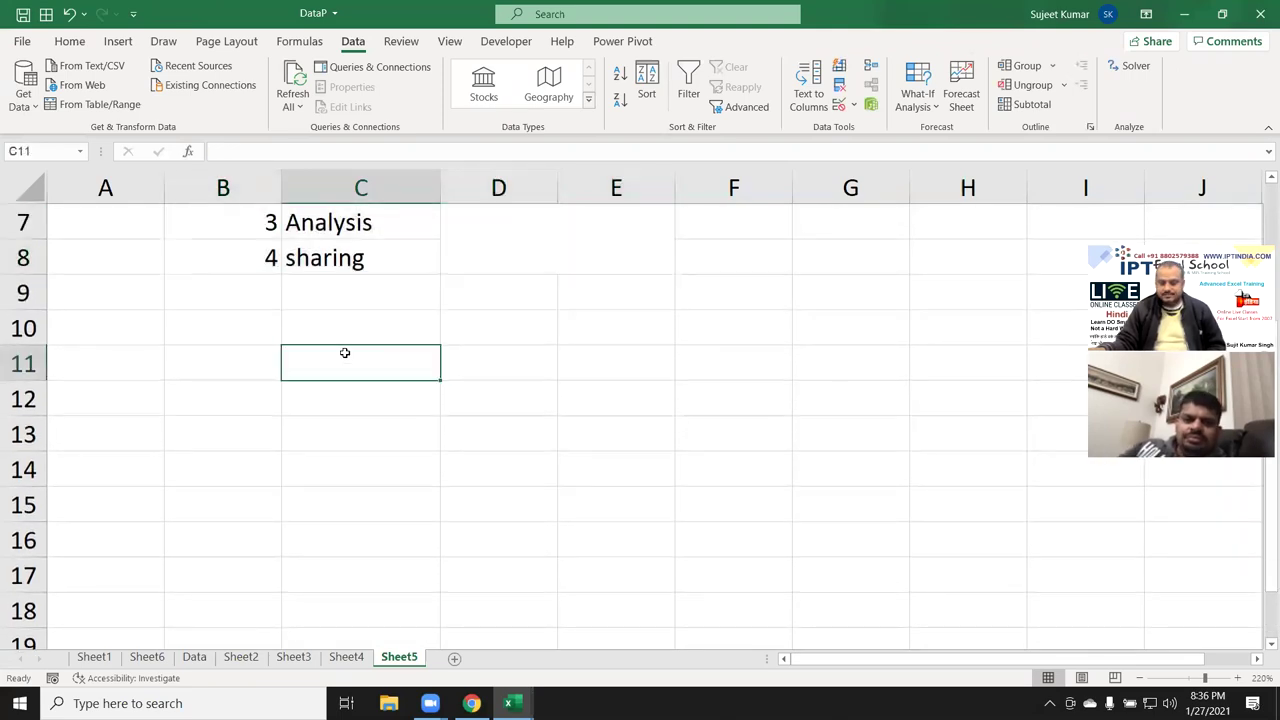
{"action": "type", "text": "1"}
{"action": "key", "text": "Tab"}
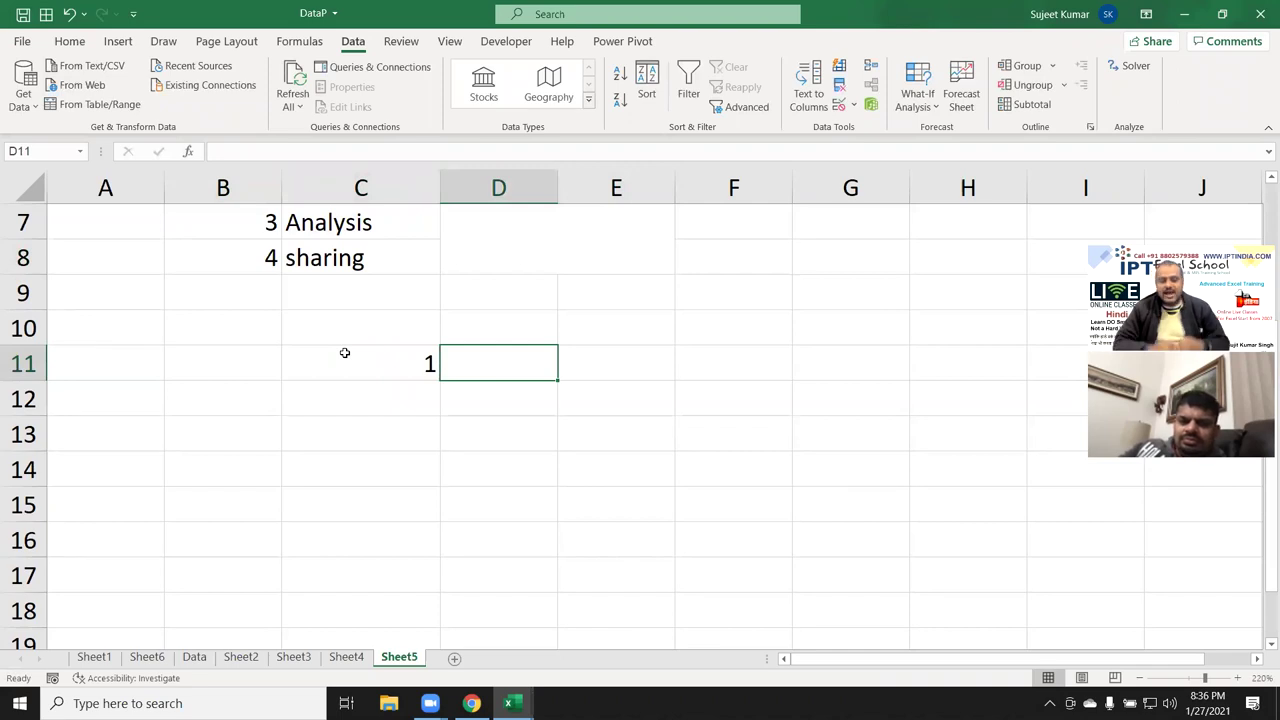
{"action": "type", "text": "Time"}
{"action": "key", "text": "Return"}
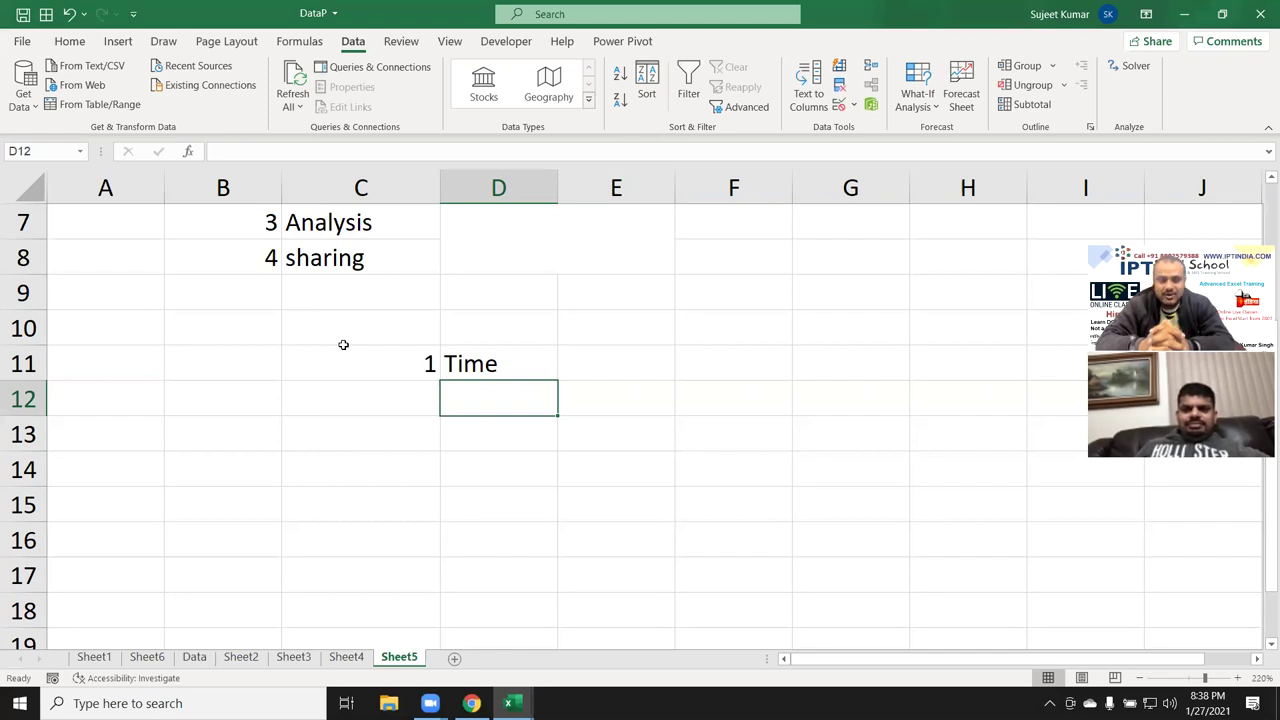
Enter 2 in C12 and 'Math' in D12, then scroll back up the sheet
{"action": "key", "text": "Left"}
{"action": "type", "text": "2"}
{"action": "key", "text": "Tab"}
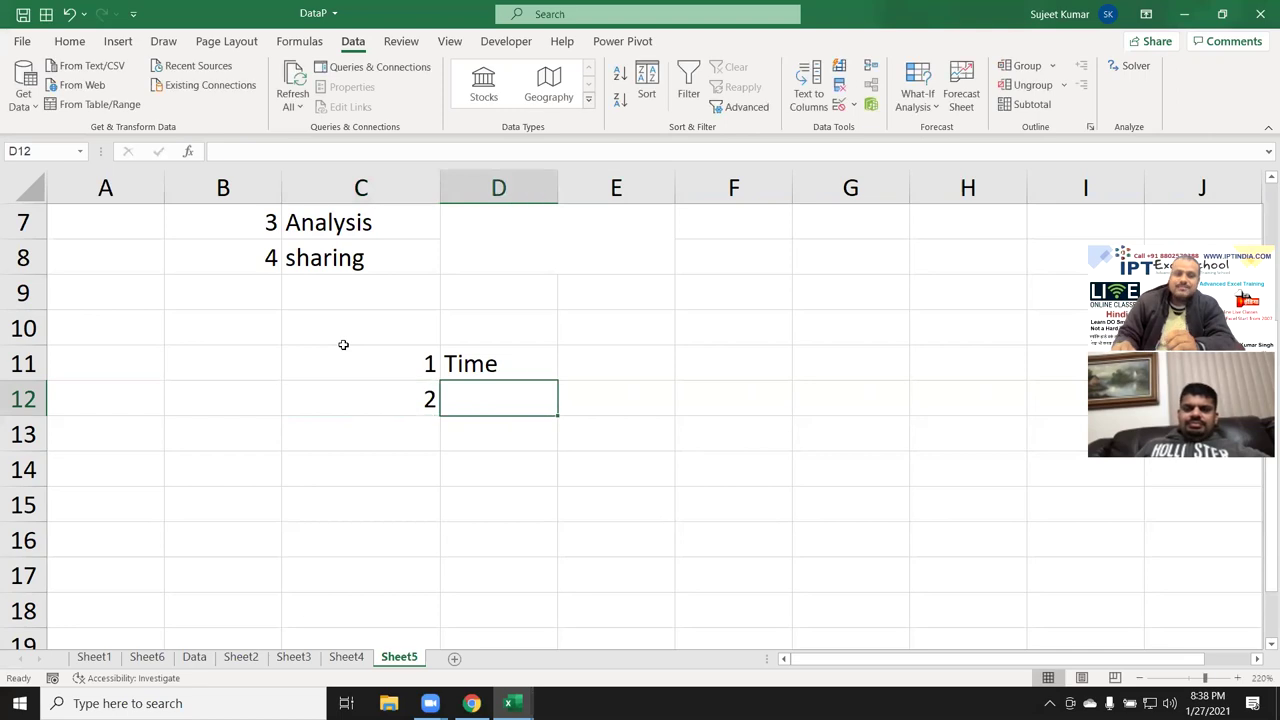
{"action": "type", "text": "Mat"}
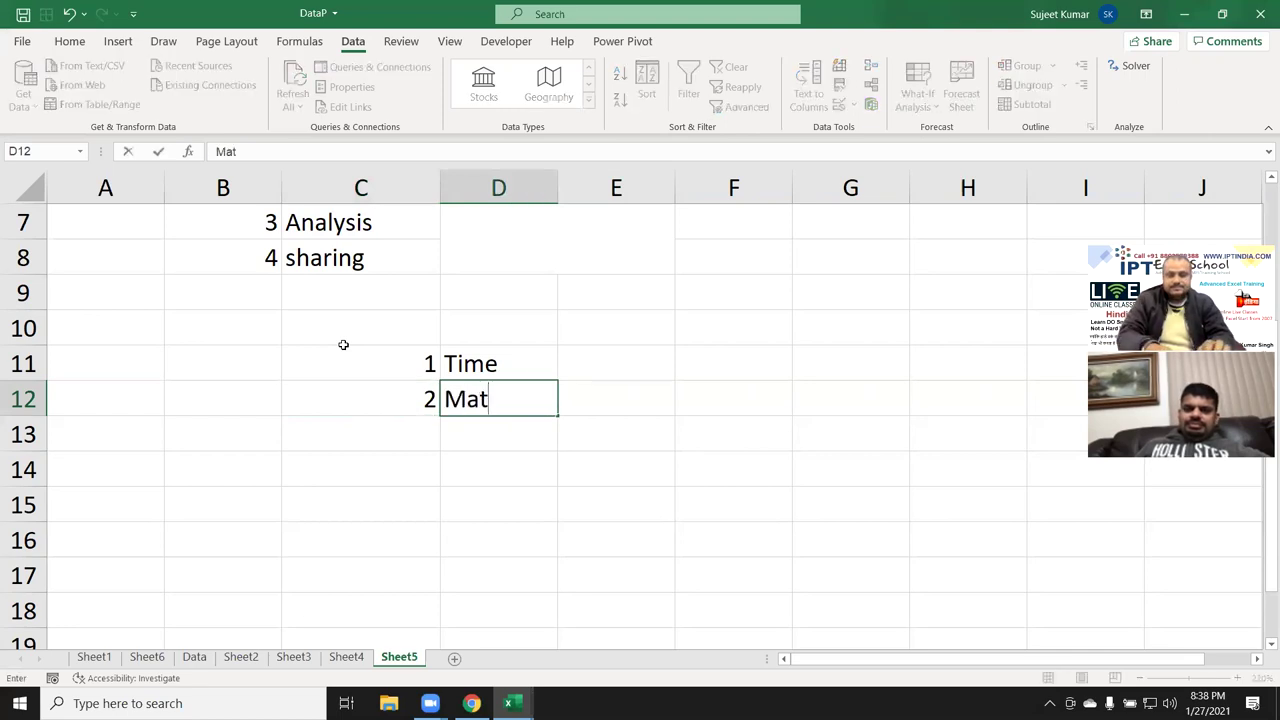
{"action": "type", "text": "h"}
{"action": "key", "text": "Return"}
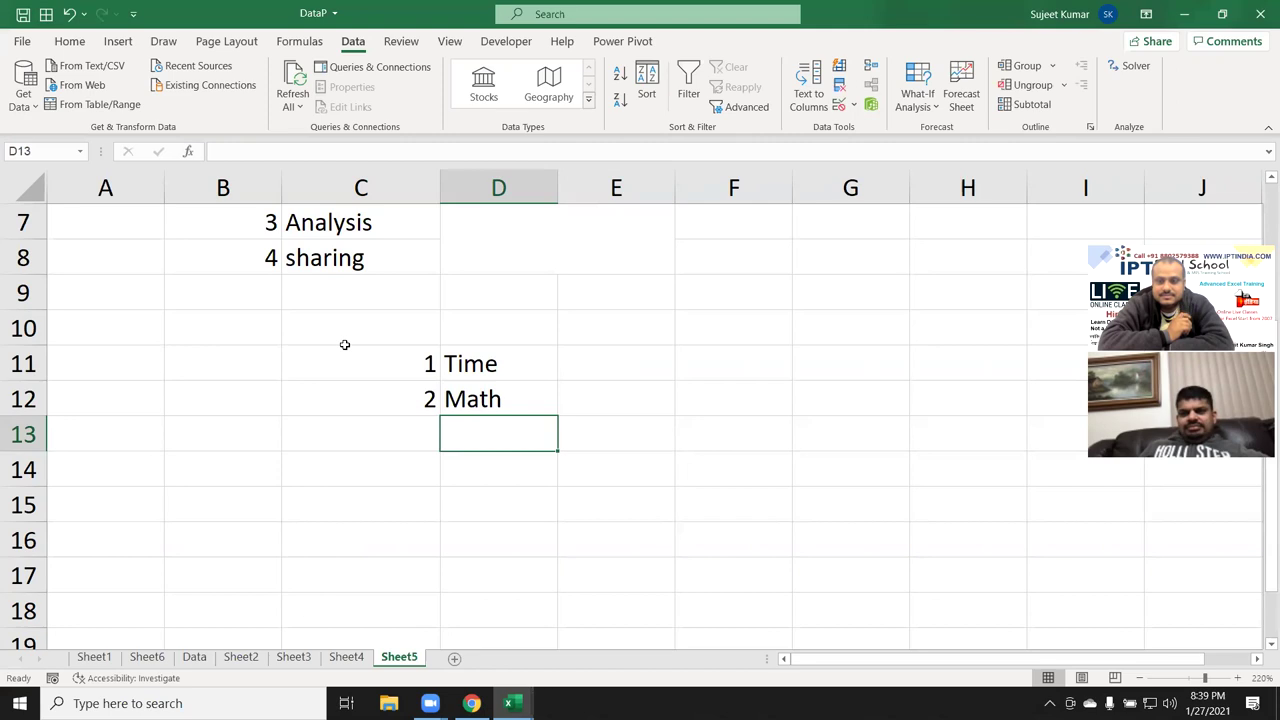
{"action": "scroll", "coordinate": [420, 330], "scroll_direction": "up", "scroll_amount": 2}
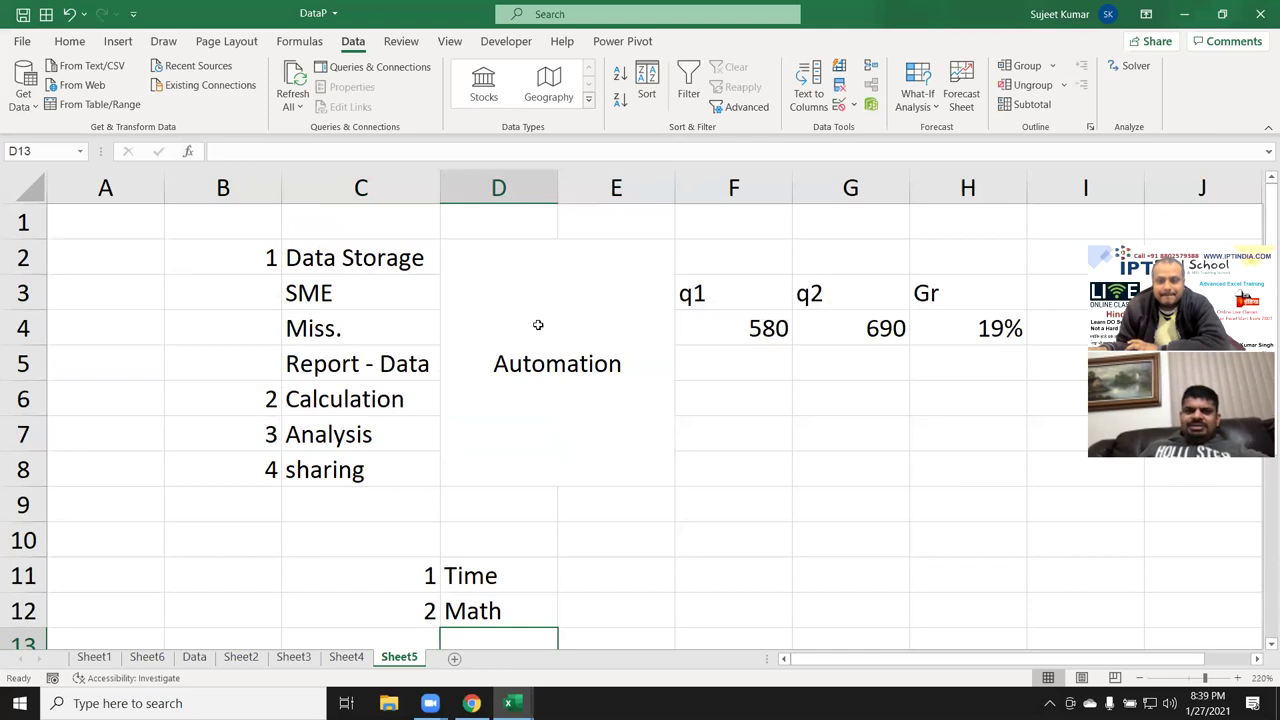
{"action": "double_click", "coordinate": [962, 330]}
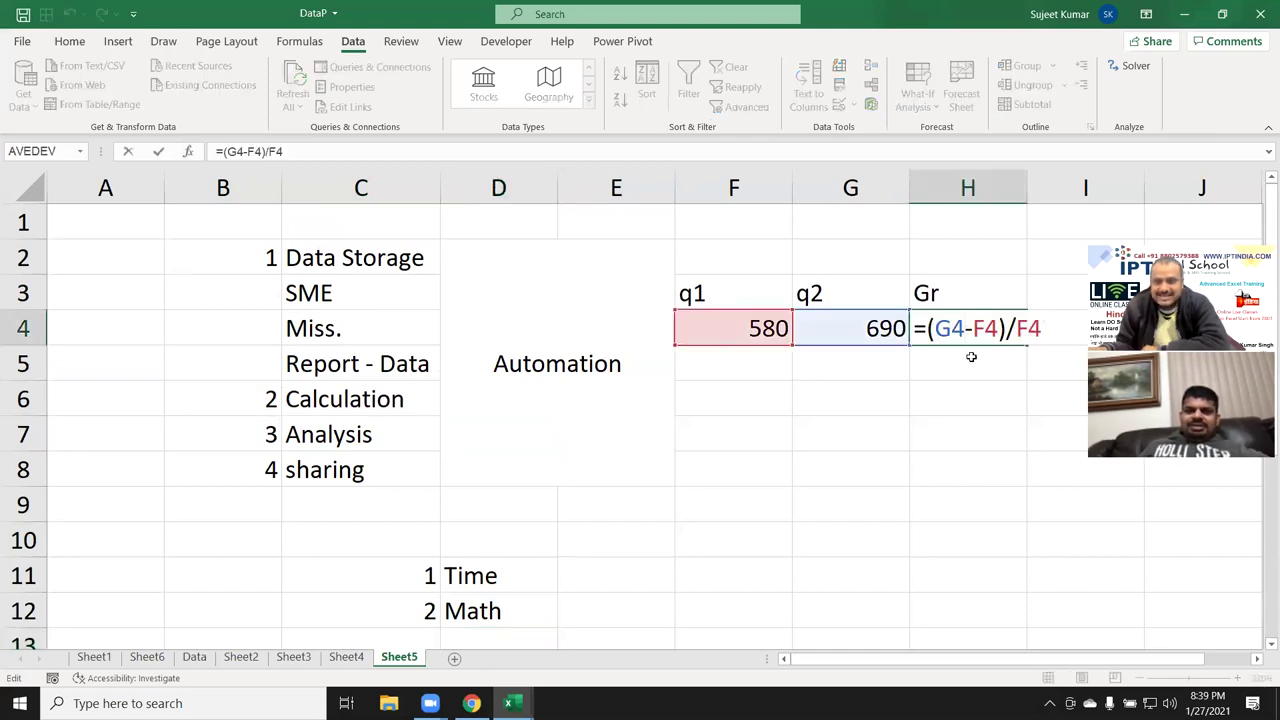
{"action": "left_click", "coordinate": [1004, 328]}
{"action": "key", "text": "BackSpace"}
{"action": "key", "text": "Left"}
{"action": "key", "text": "Left"}
{"action": "key", "text": "Left"}
{"action": "key", "text": "Left"}
{"action": "key", "text": "BackSpace"}
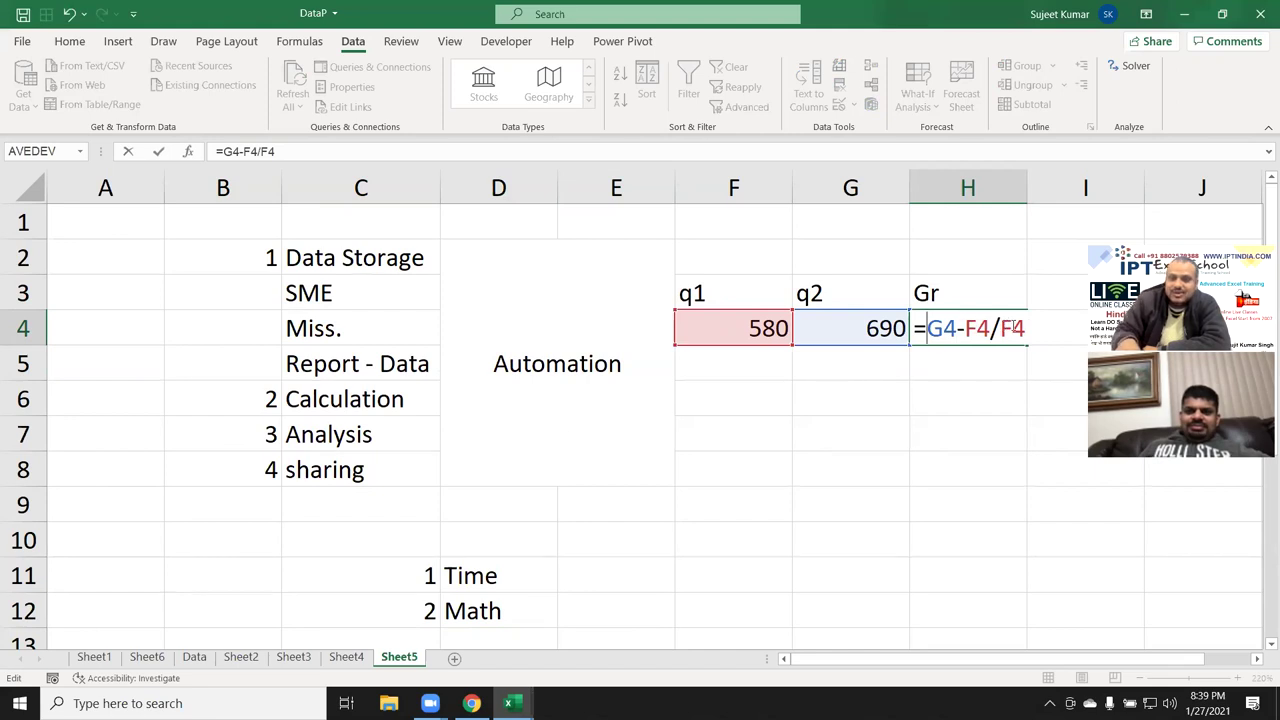
{"action": "key", "text": "Return"}
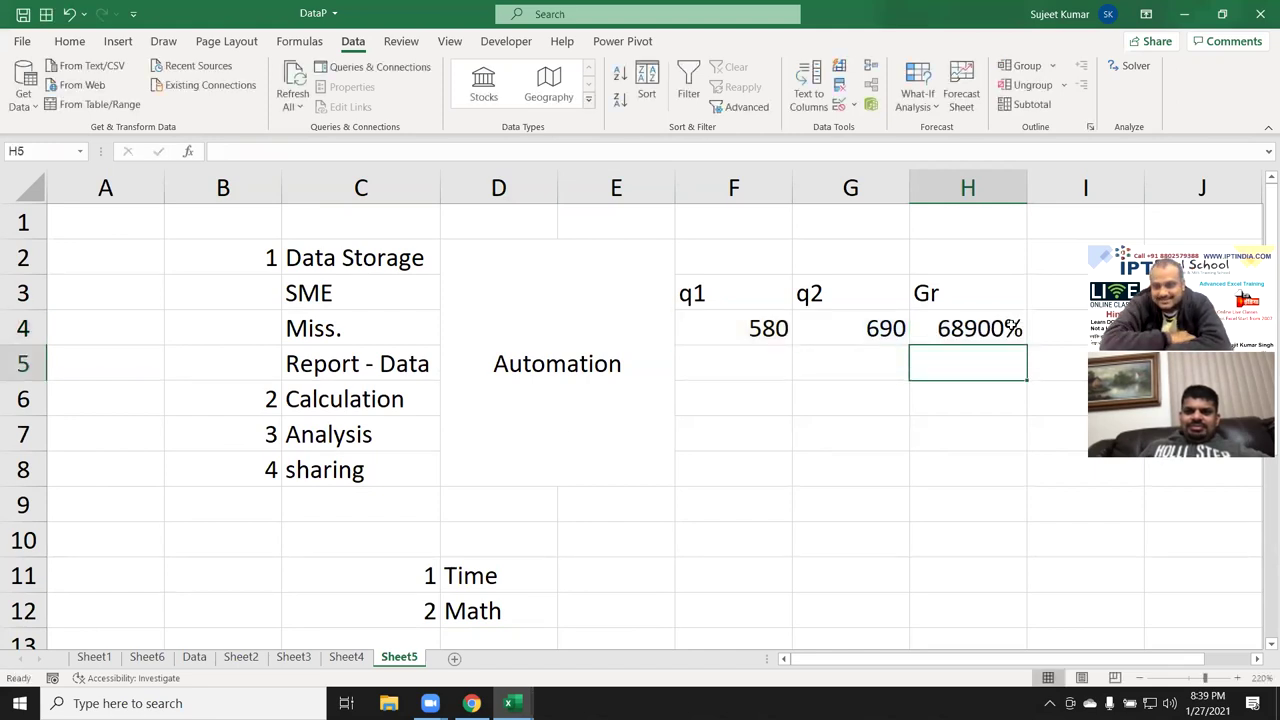
{"action": "double_click", "coordinate": [941, 329]}
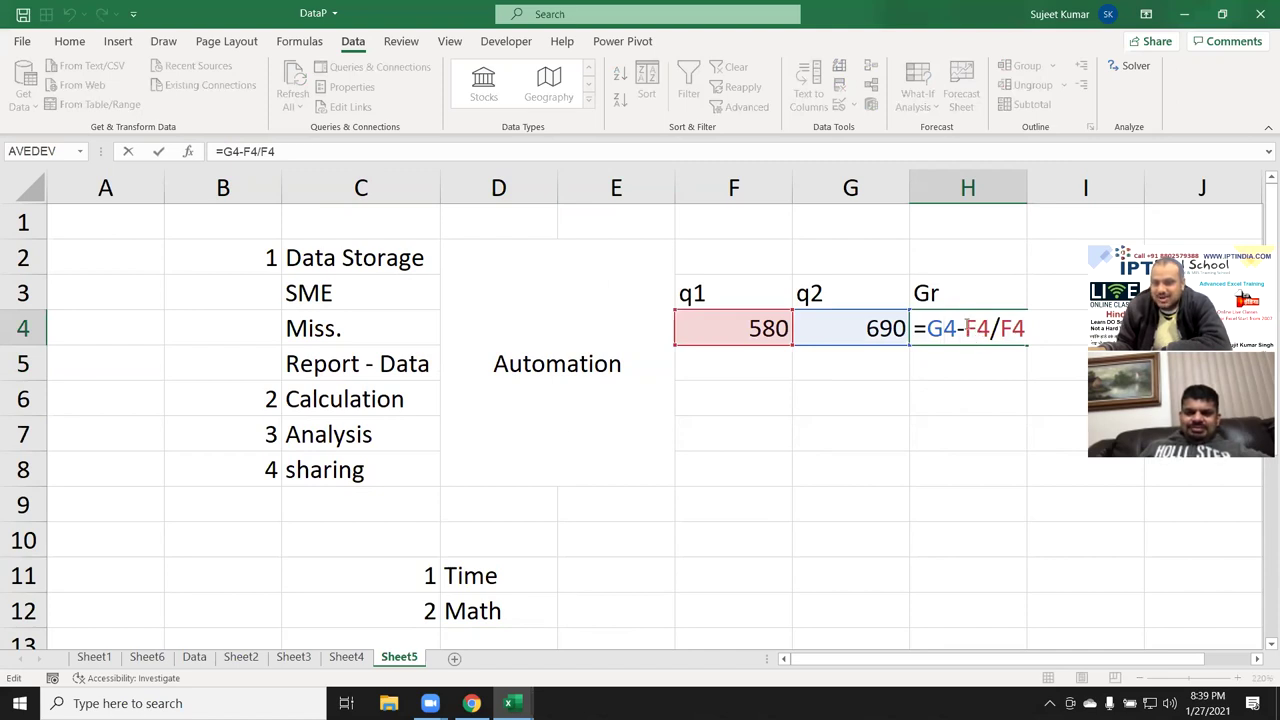
{"action": "left_click_drag", "start_coordinate": [962, 328], "coordinate": [928, 328]}
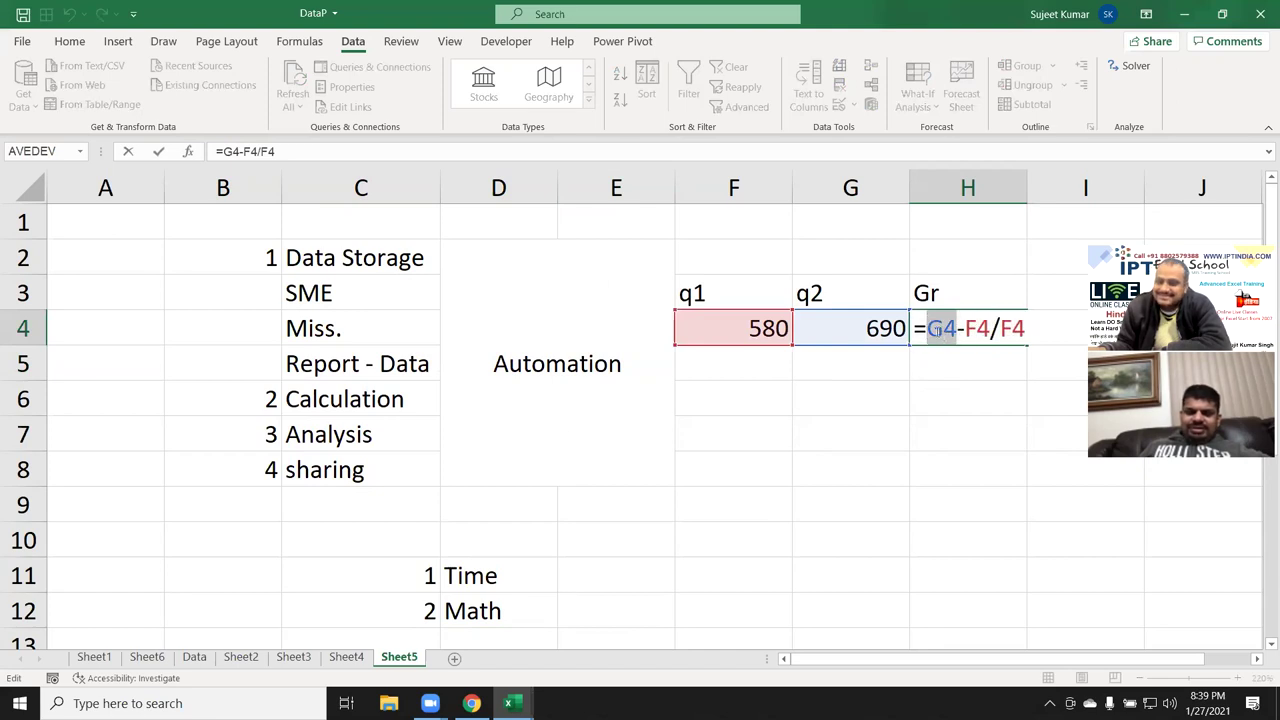
{"action": "left_click", "coordinate": [930, 330]}
{"action": "type", "text": "("}
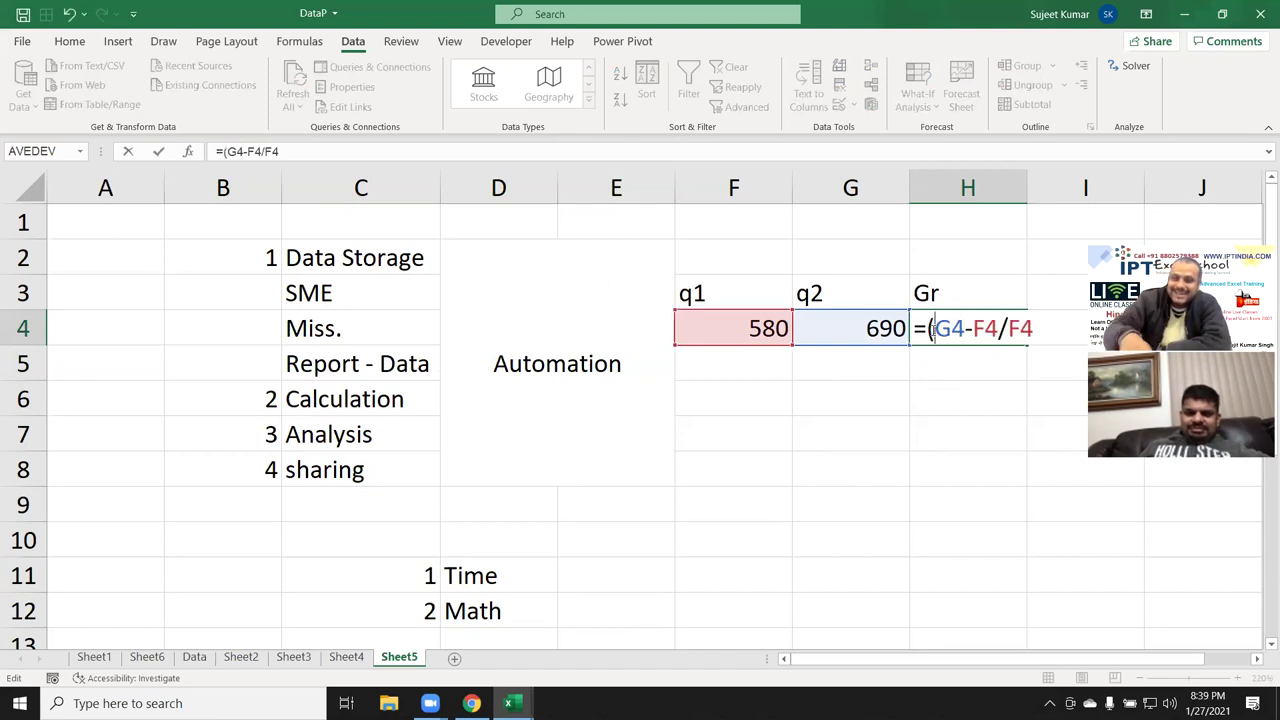
{"action": "key", "text": "Right"}
{"action": "key", "text": "Right"}
{"action": "key", "text": "Right"}
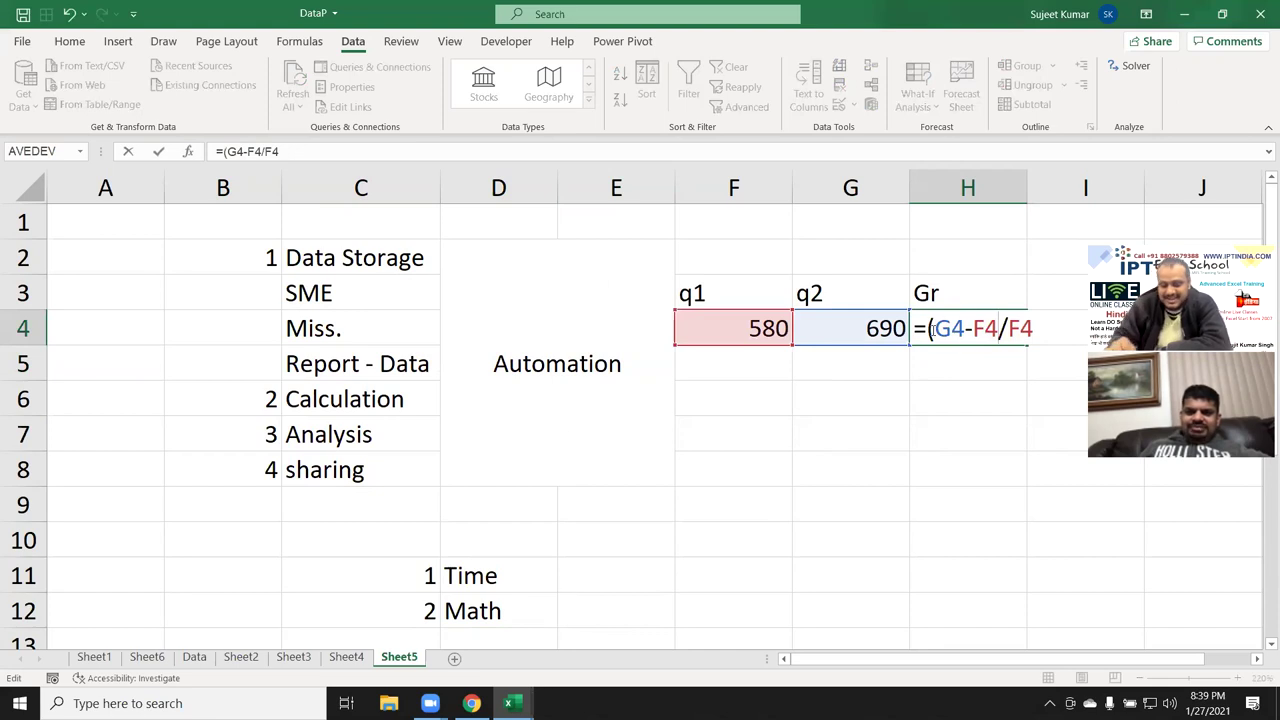
{"action": "type", "text": ")"}
{"action": "key", "text": "Return"}
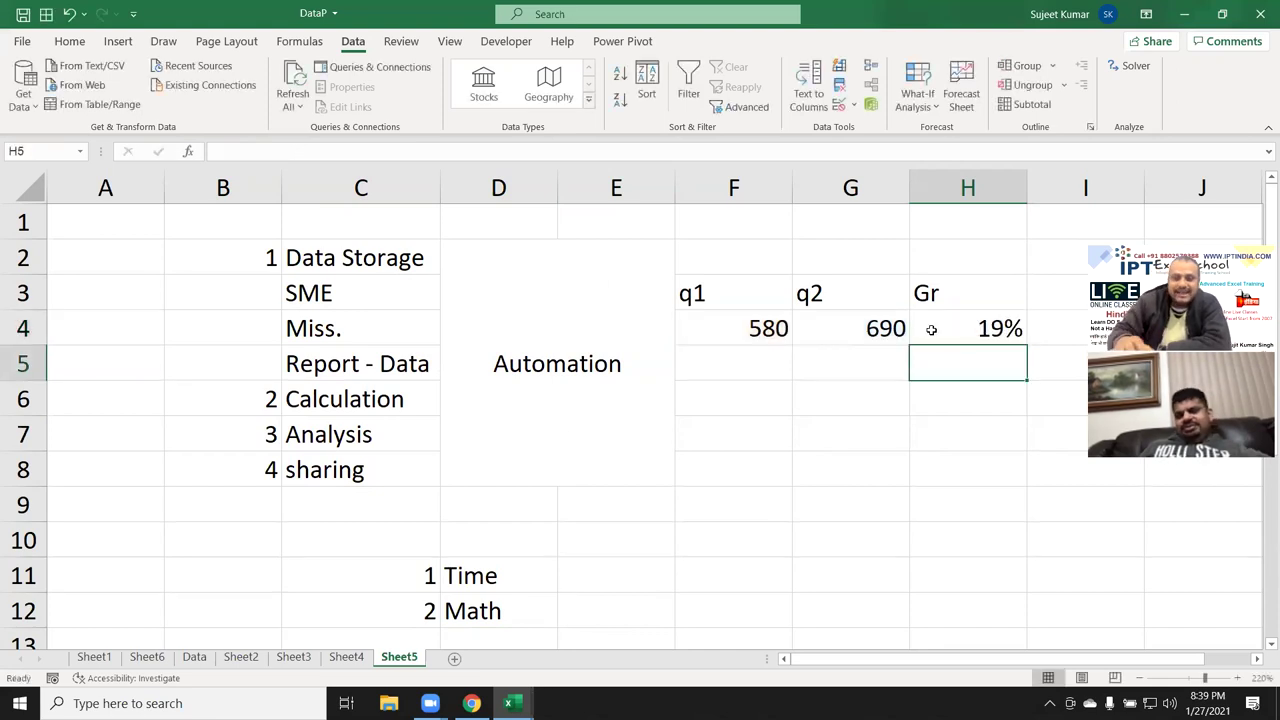
{"action": "left_click", "coordinate": [930, 330]}
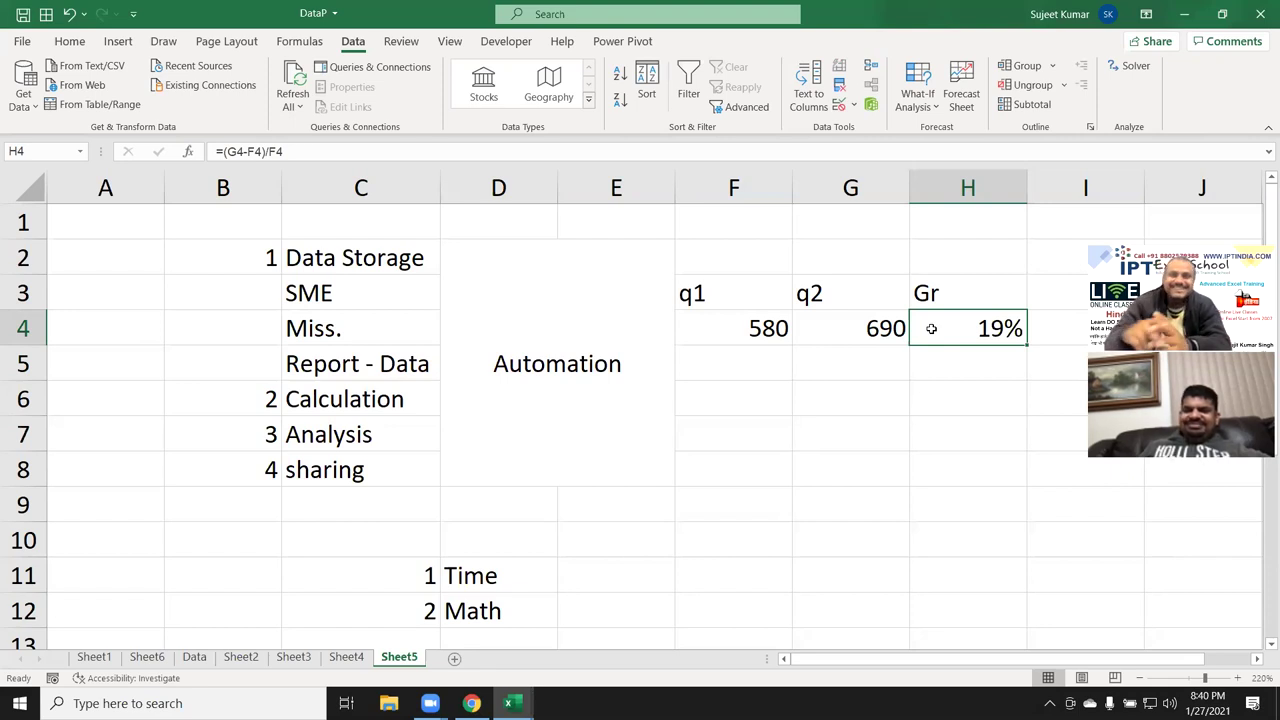
{"action": "scroll", "coordinate": [490, 450], "scroll_direction": "down", "scroll_amount": 2}
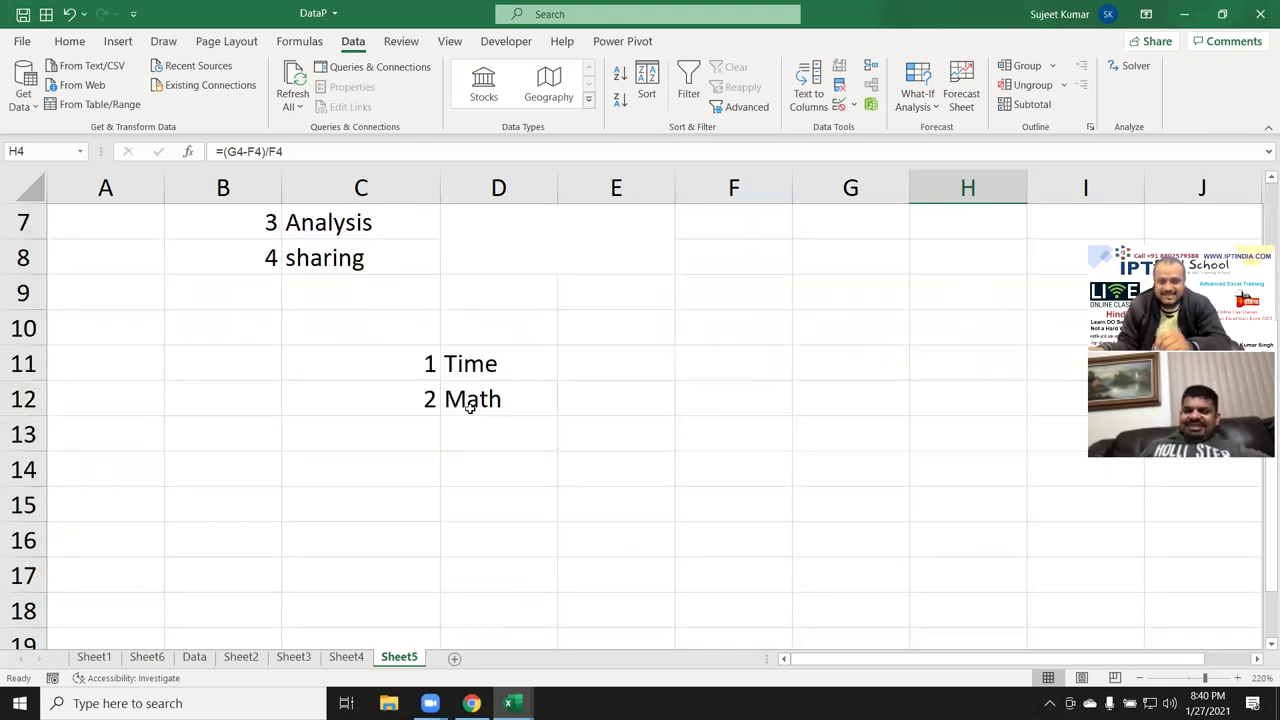
{"action": "left_click", "coordinate": [469, 407]}
{"action": "scroll", "coordinate": [469, 407], "scroll_direction": "up", "scroll_amount": 2}
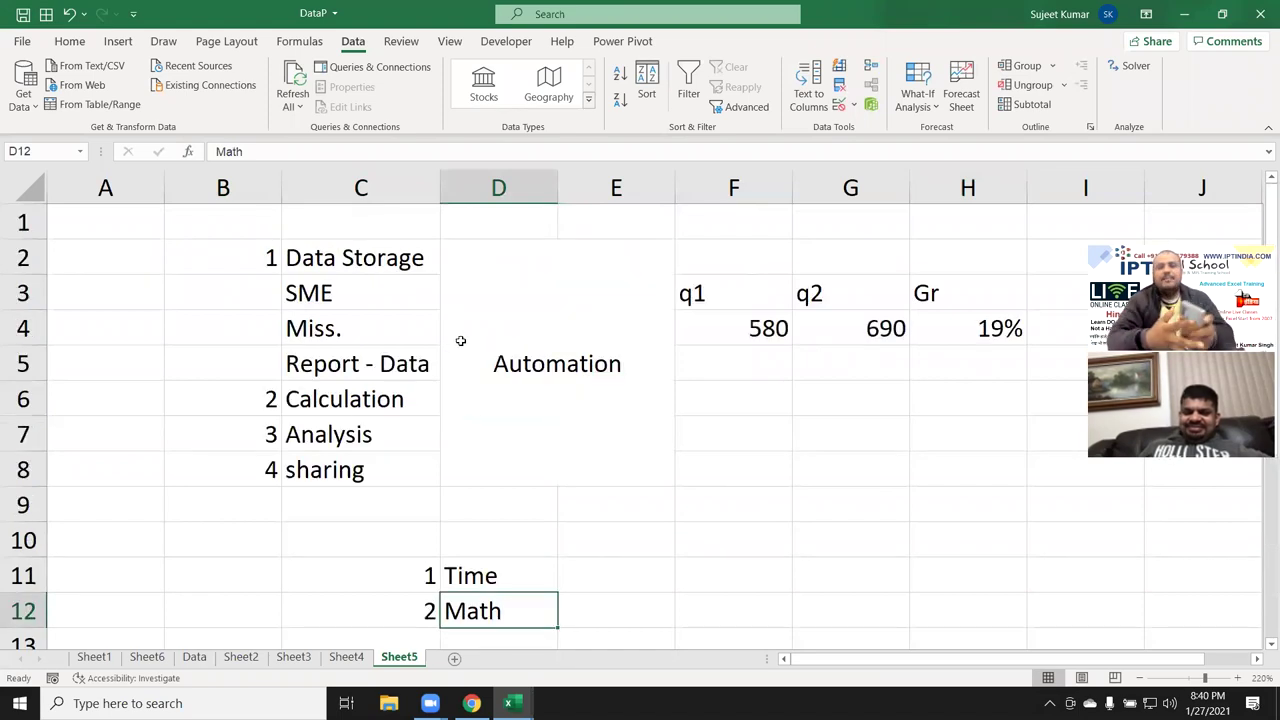